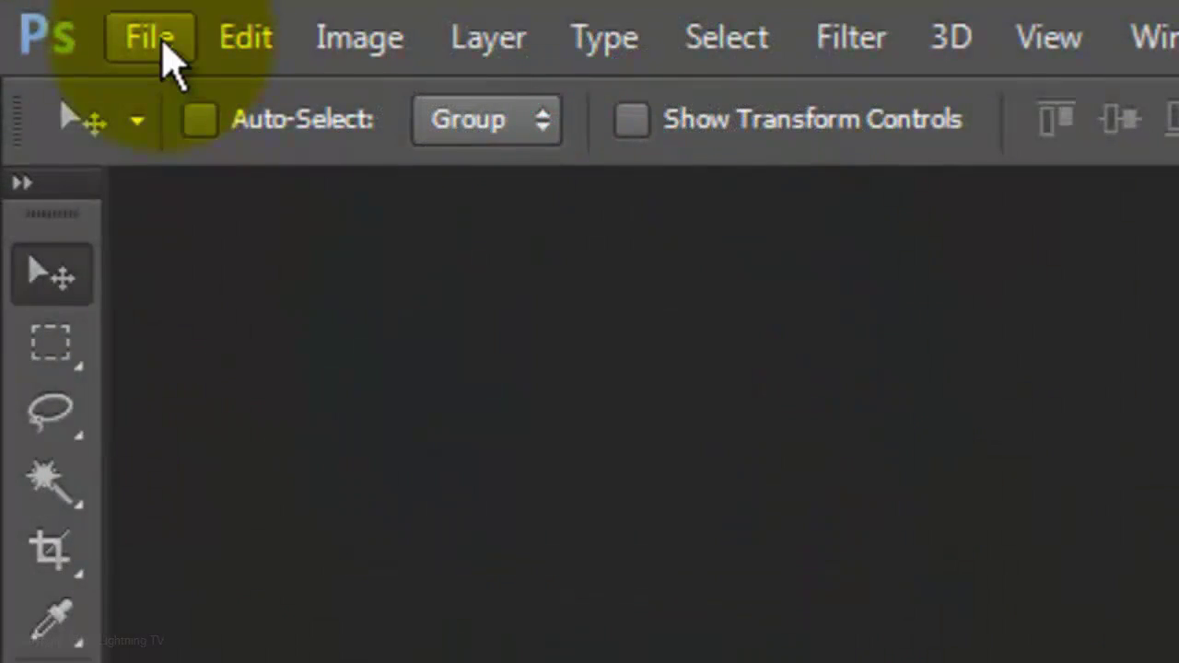
Create a white RGB 2475 × 1500 px, 150 ppi document named SPACE EMBLEM
click(164, 42)
click(175, 97)
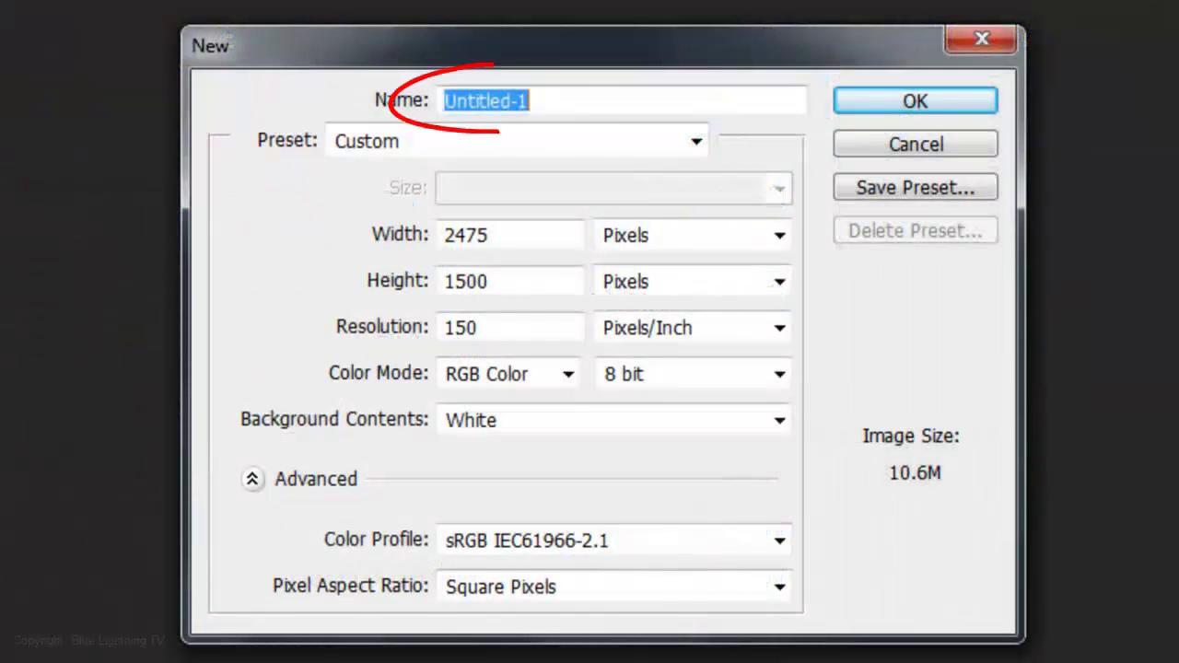
text(SPACE EMBLEM)
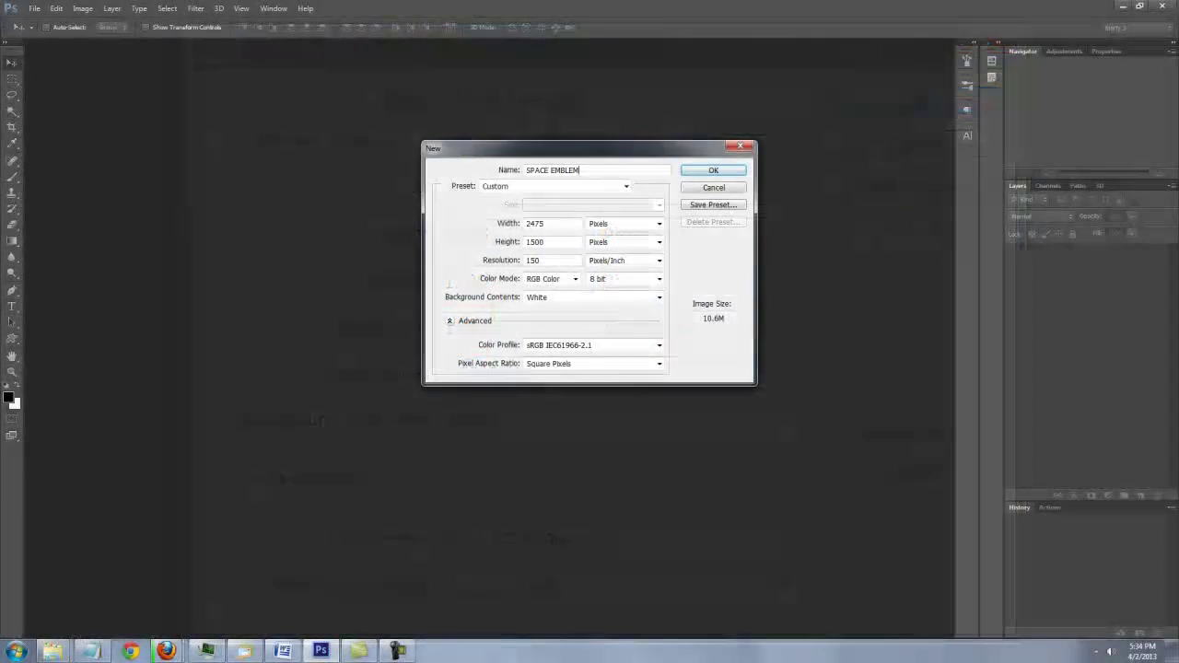
key(Return)
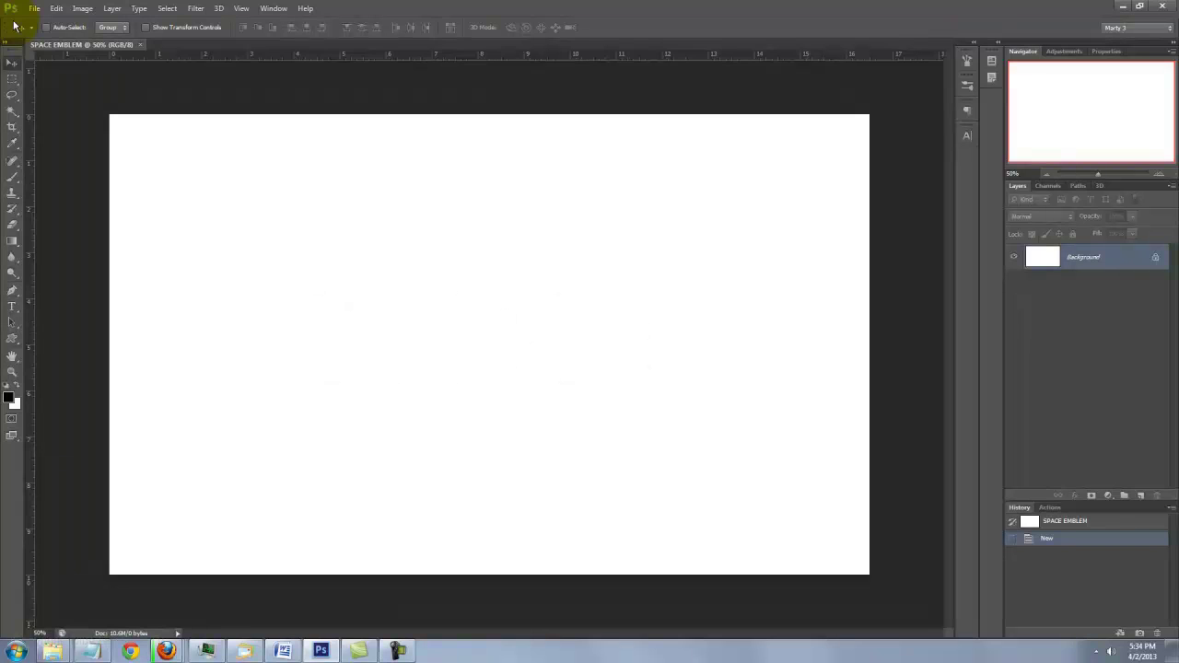
Fit the canvas in the window, fill it black, and rename the Background layer to STAR FIELD
key(ctrl+0)
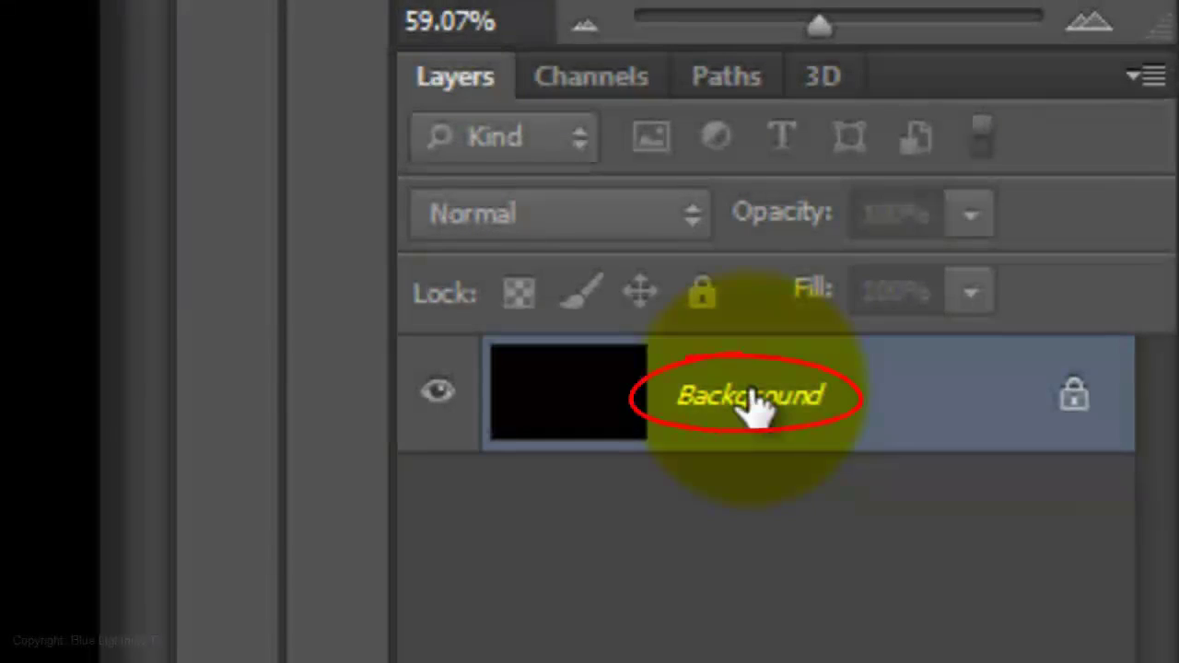
double_click(753, 402)
text(S)
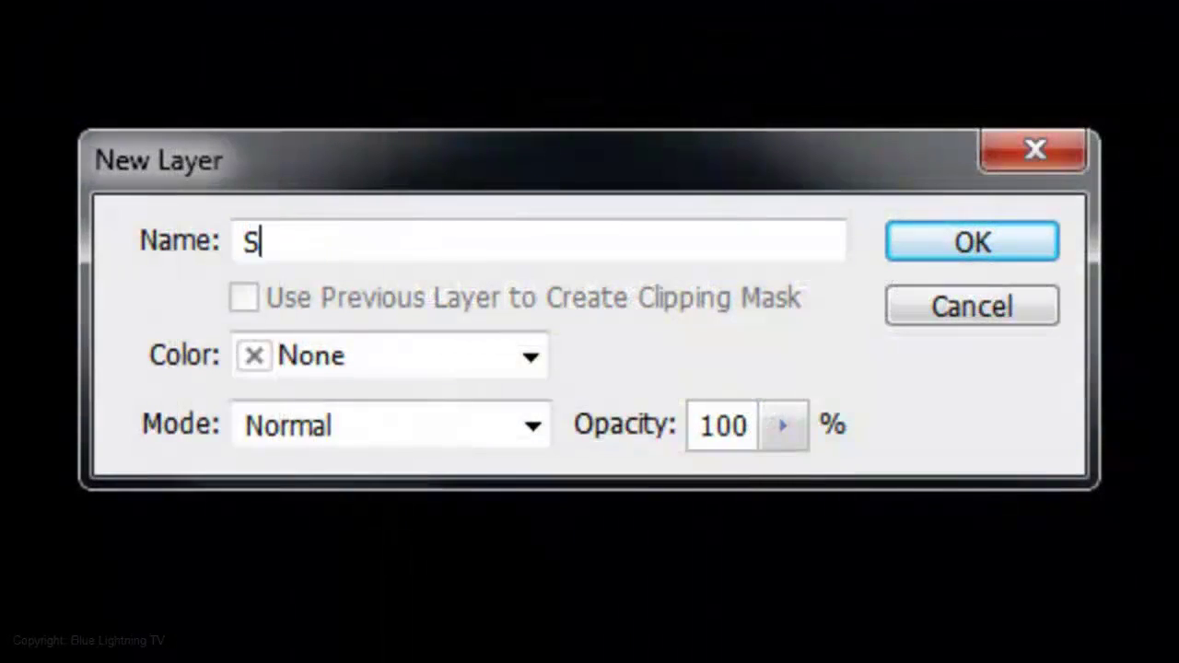
text(TAR FIELD)
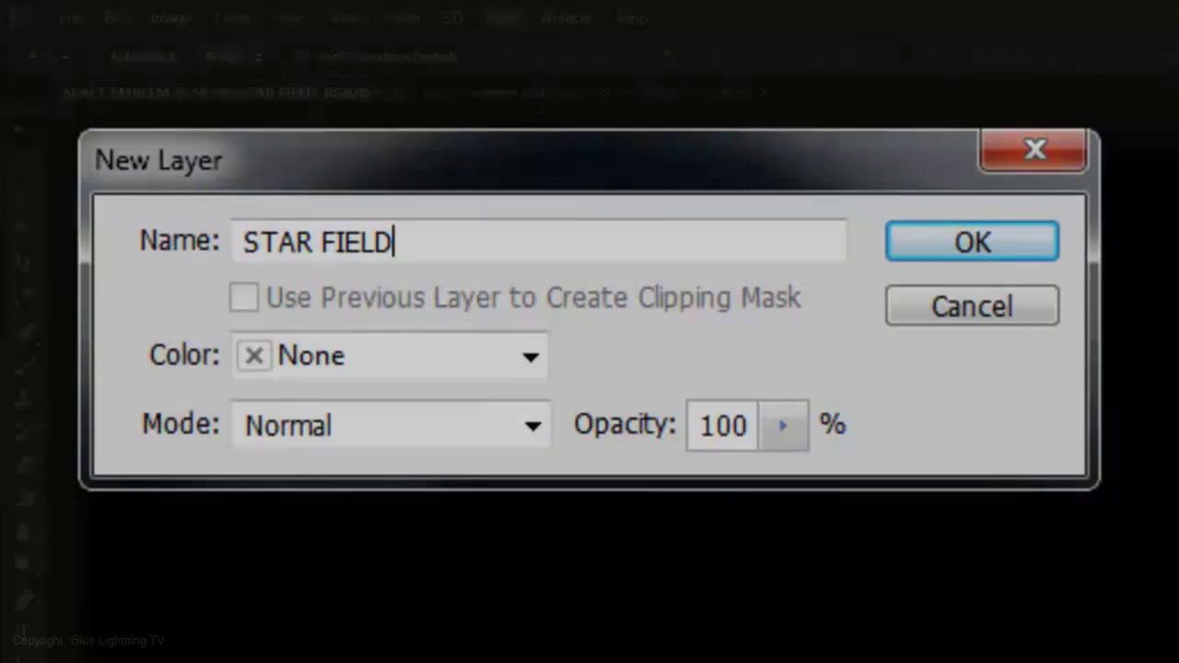
key(Return)
click(498, 18)
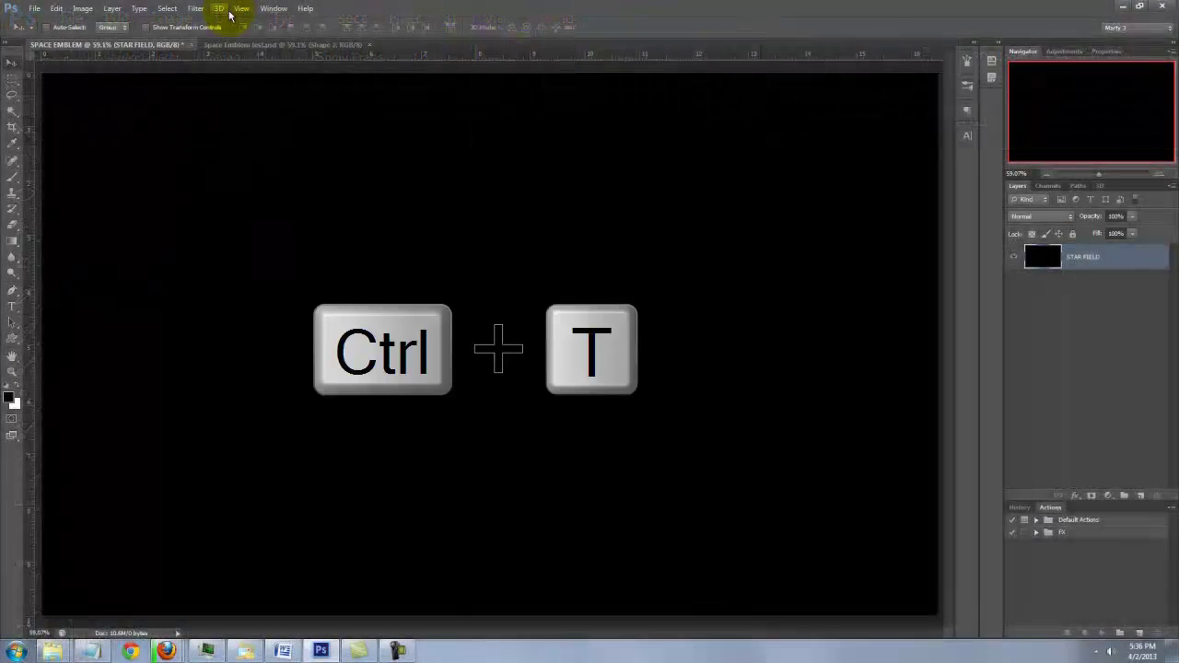
Use the transform box's centre point to place a vertical and a horizontal guide
key(ctrl+t)
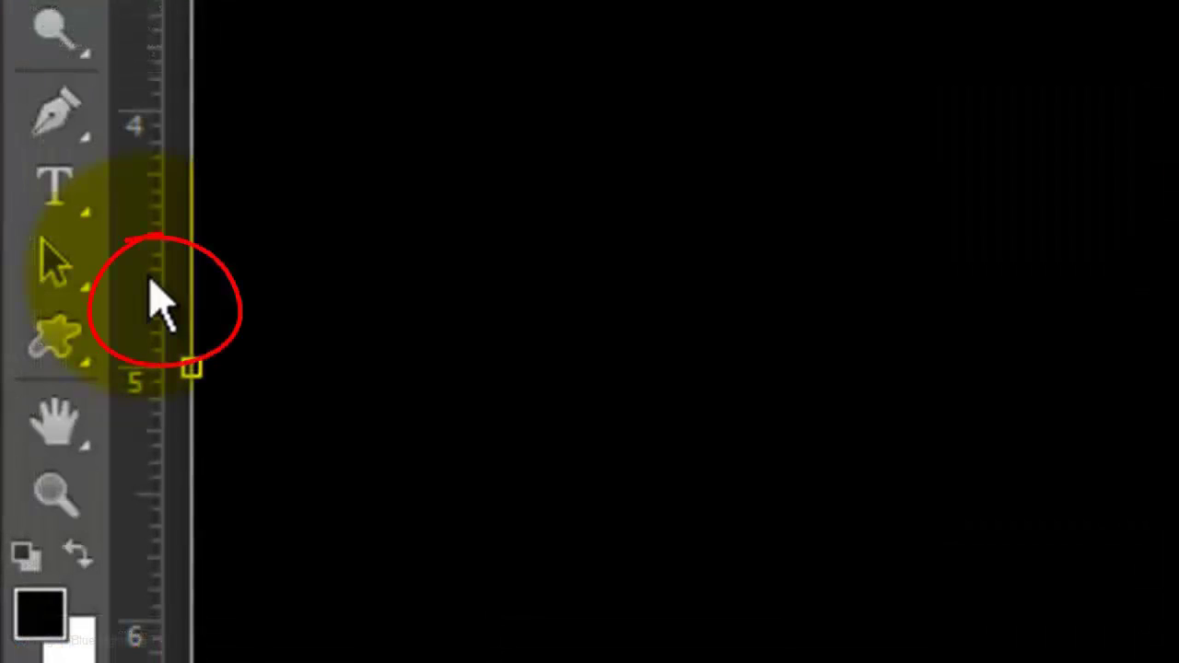
drag(158, 304, 496, 325)
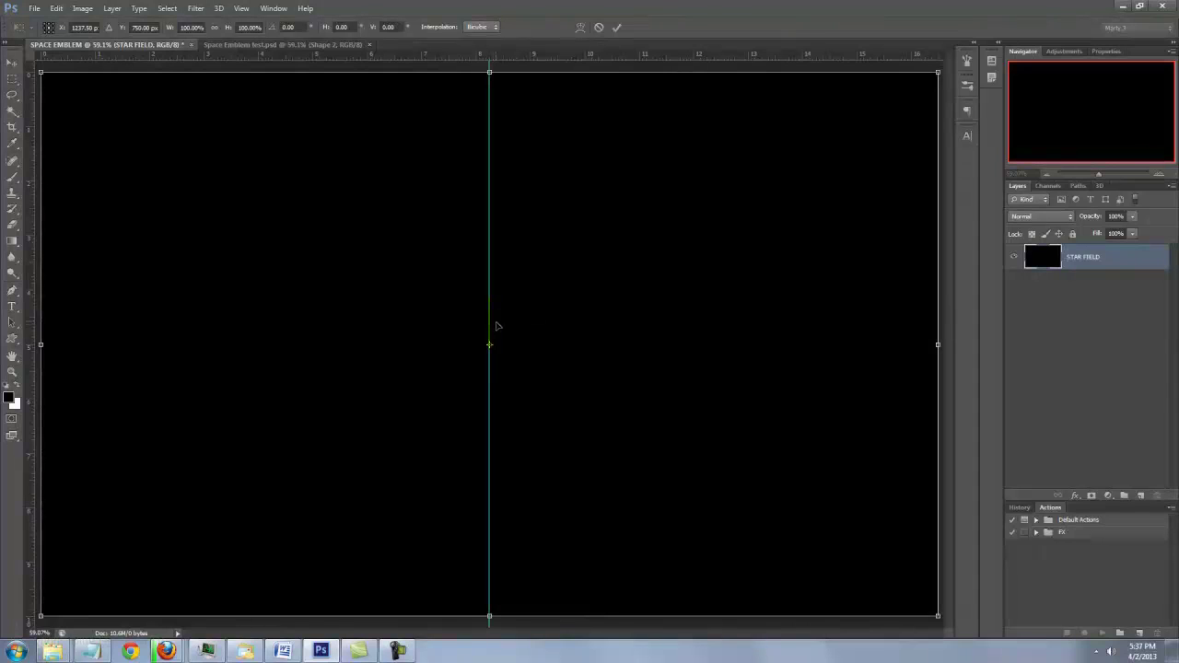
key(ctrl+h)
drag(496, 60, 501, 344)
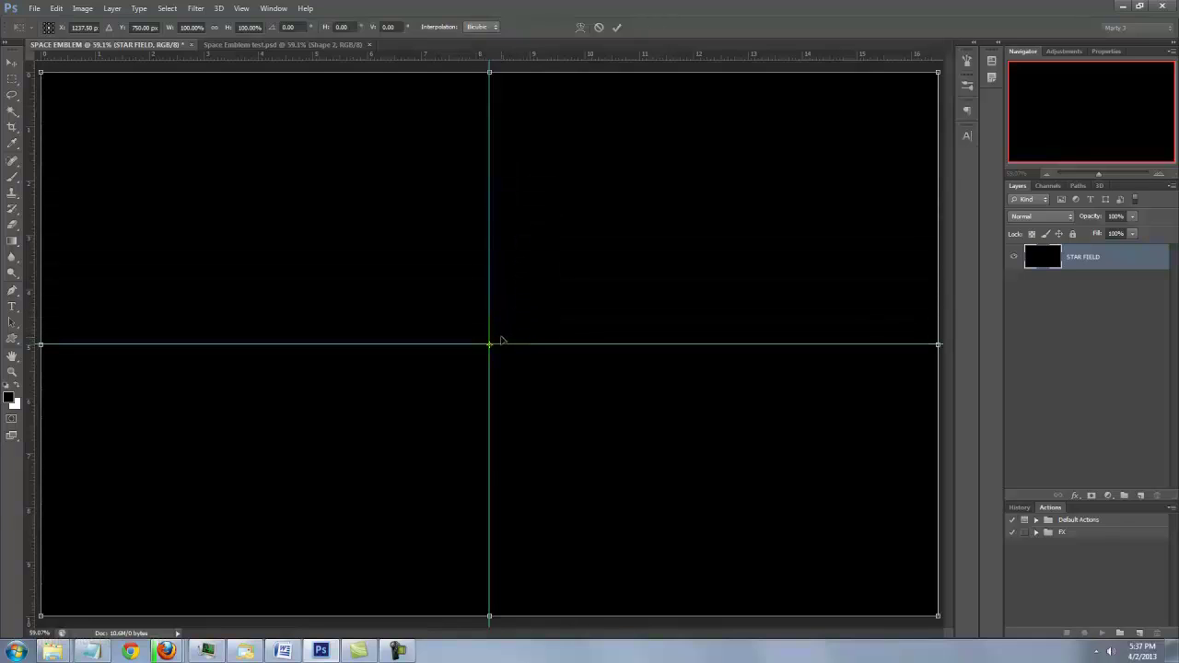
key(Return)
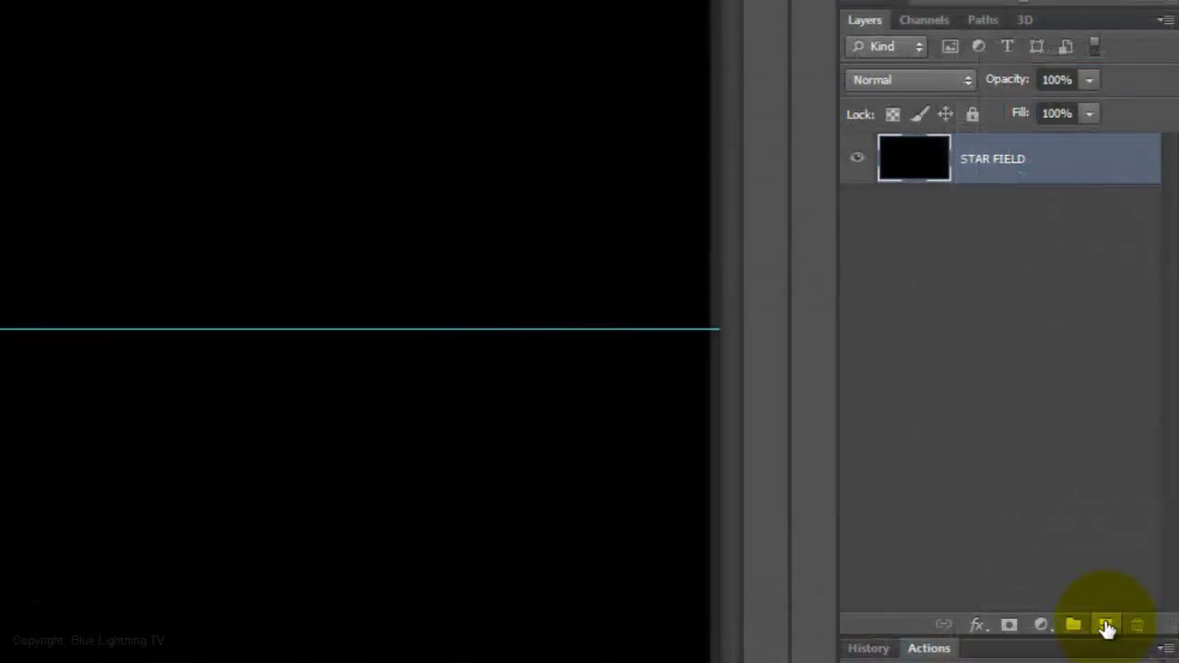
On new Layer 1, paint a white glow at the centre with a 1600 px, 0% hardness brush
click(1106, 626)
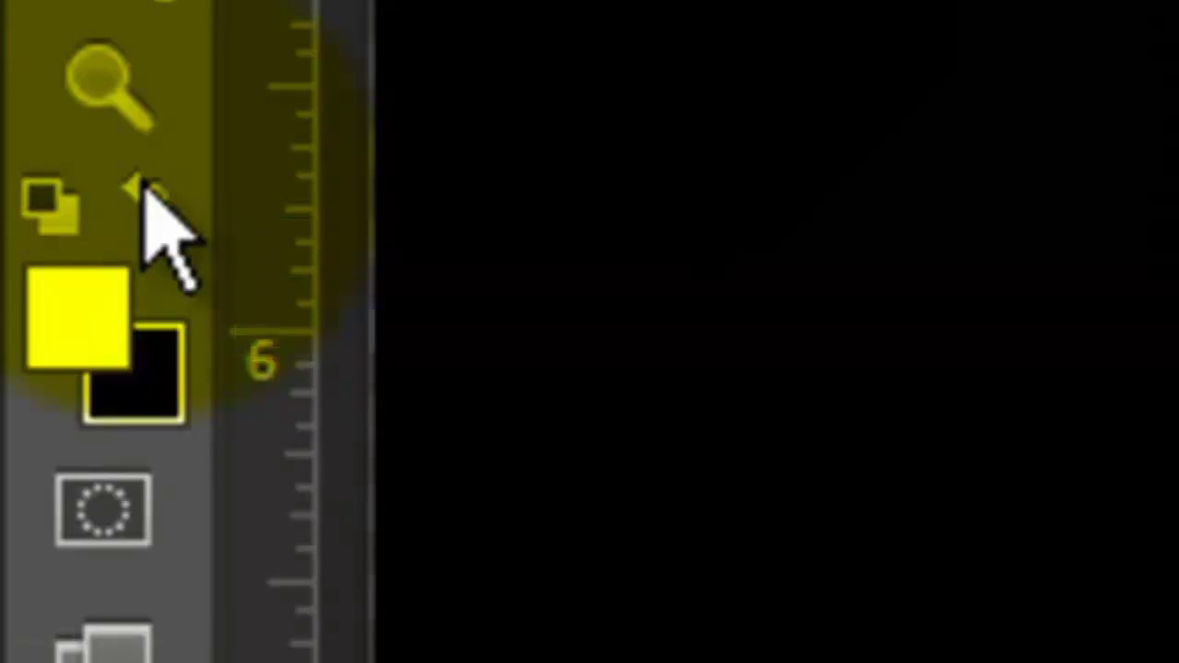
right_click(55, 221)
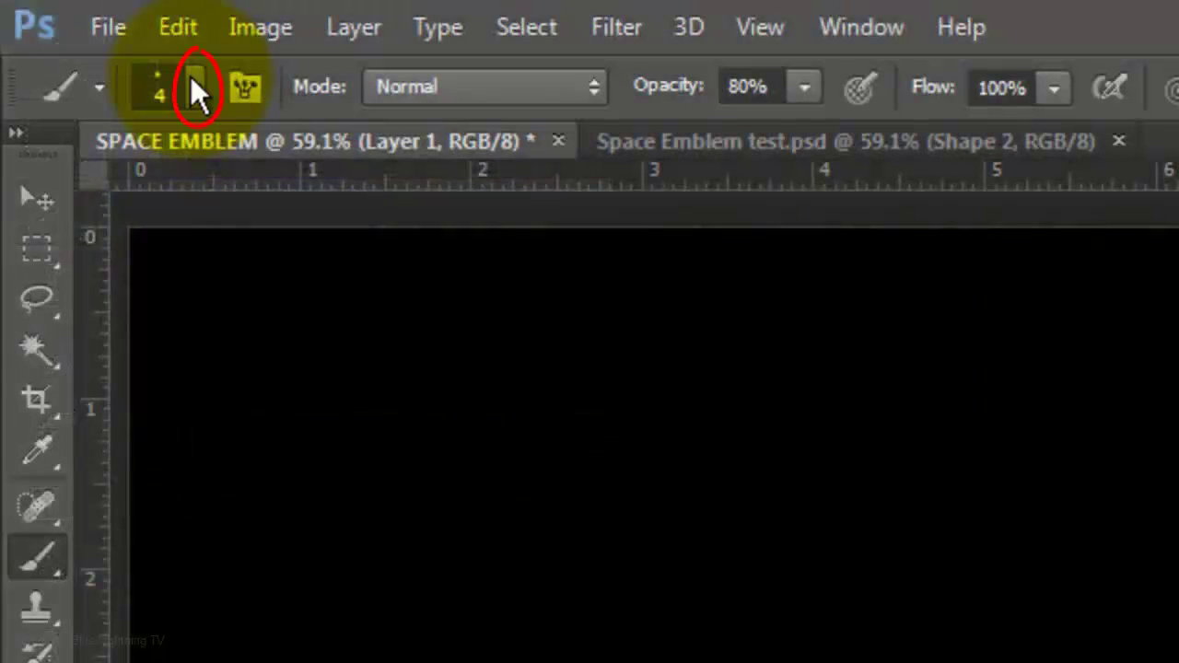
click(195, 87)
double_click(376, 159)
text(1)
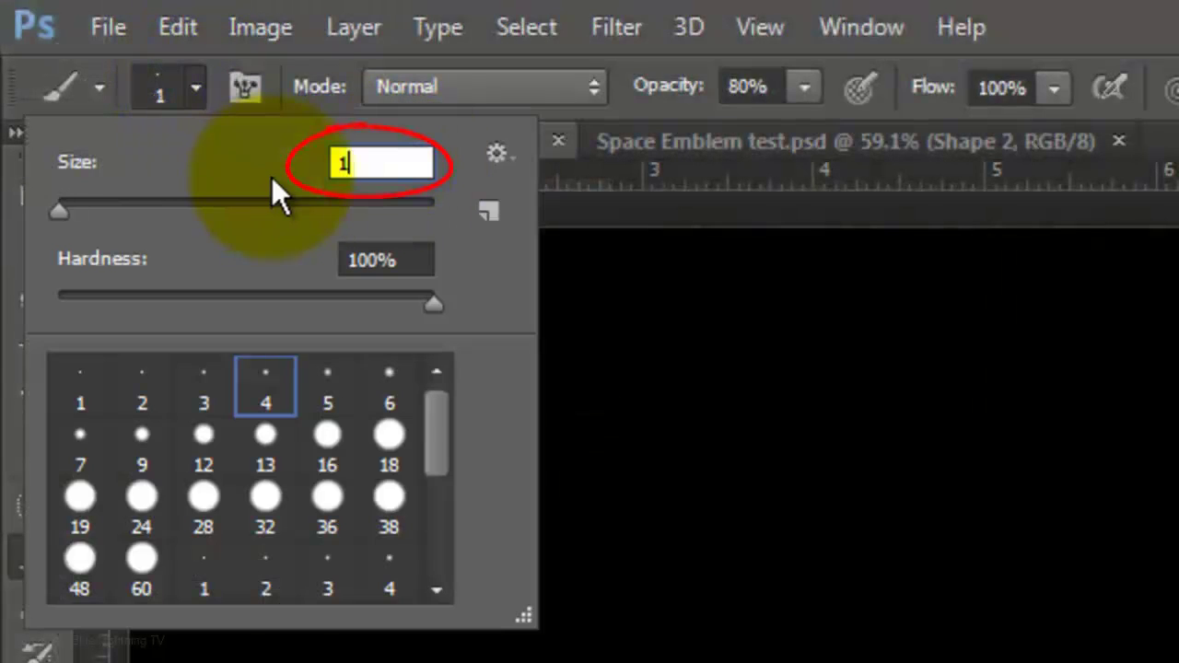
text(600)
key(Tab)
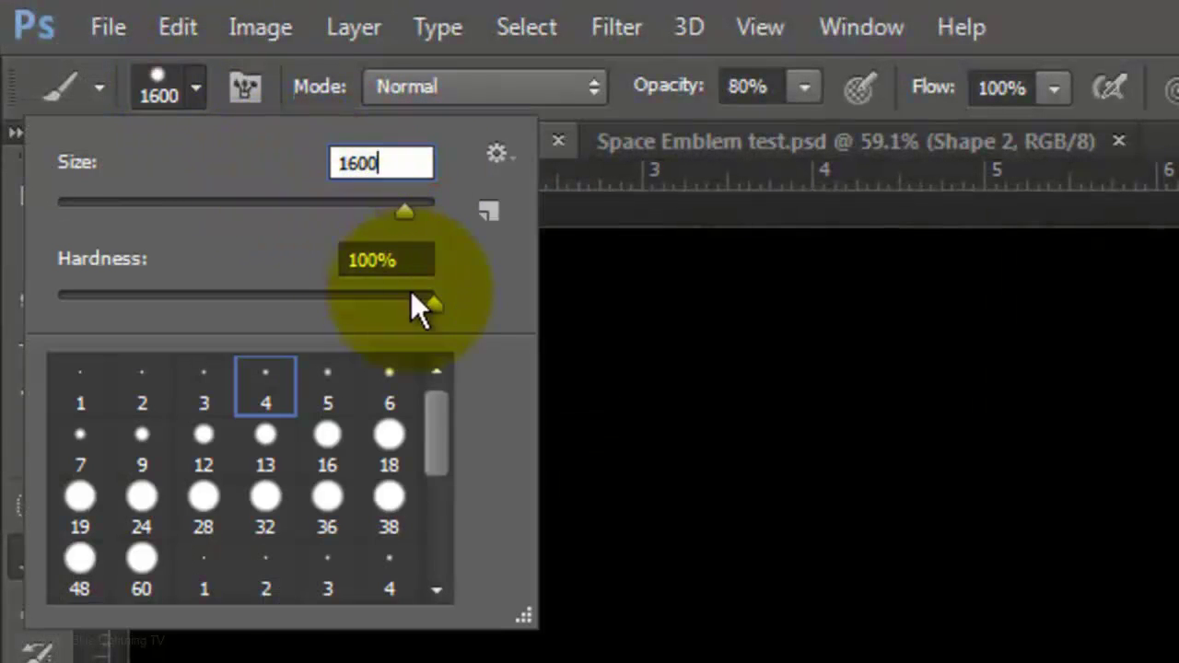
key(Down)
drag(432, 302, 5, 287)
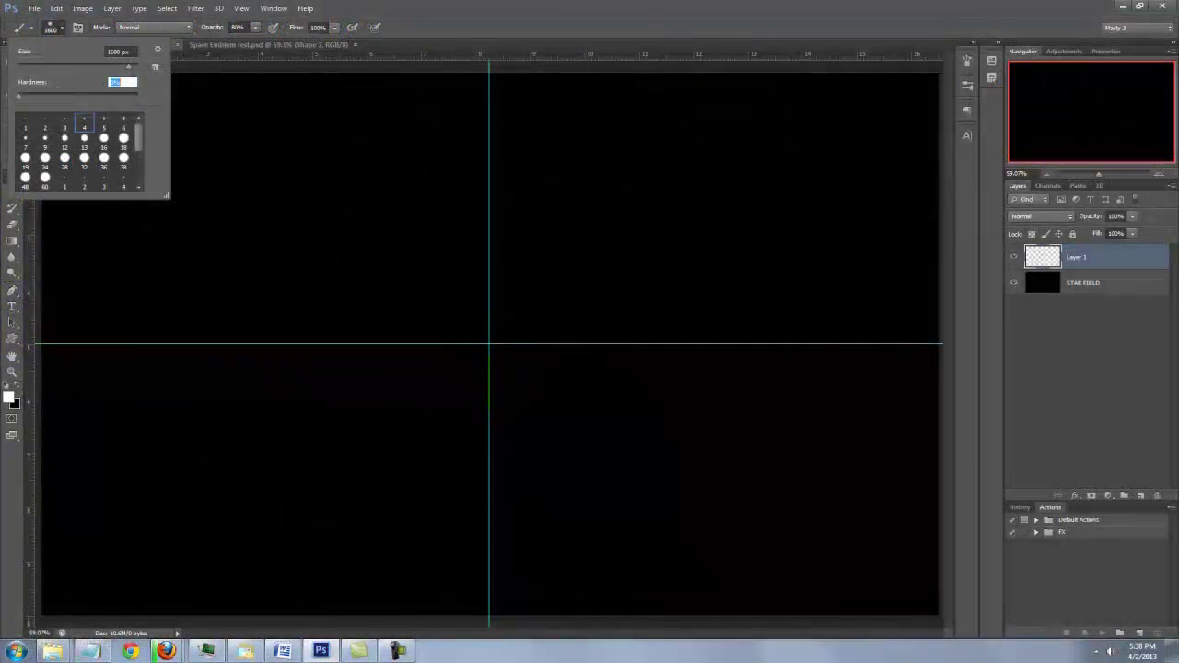
click(487, 380)
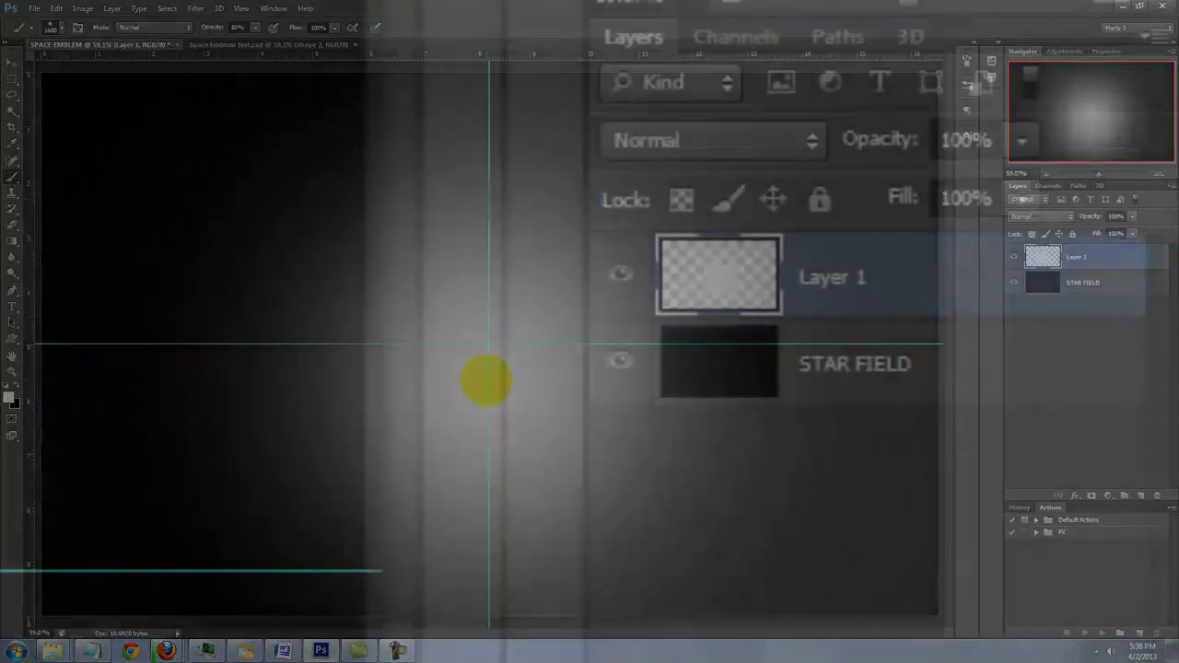
ctrl+click(1042, 258)
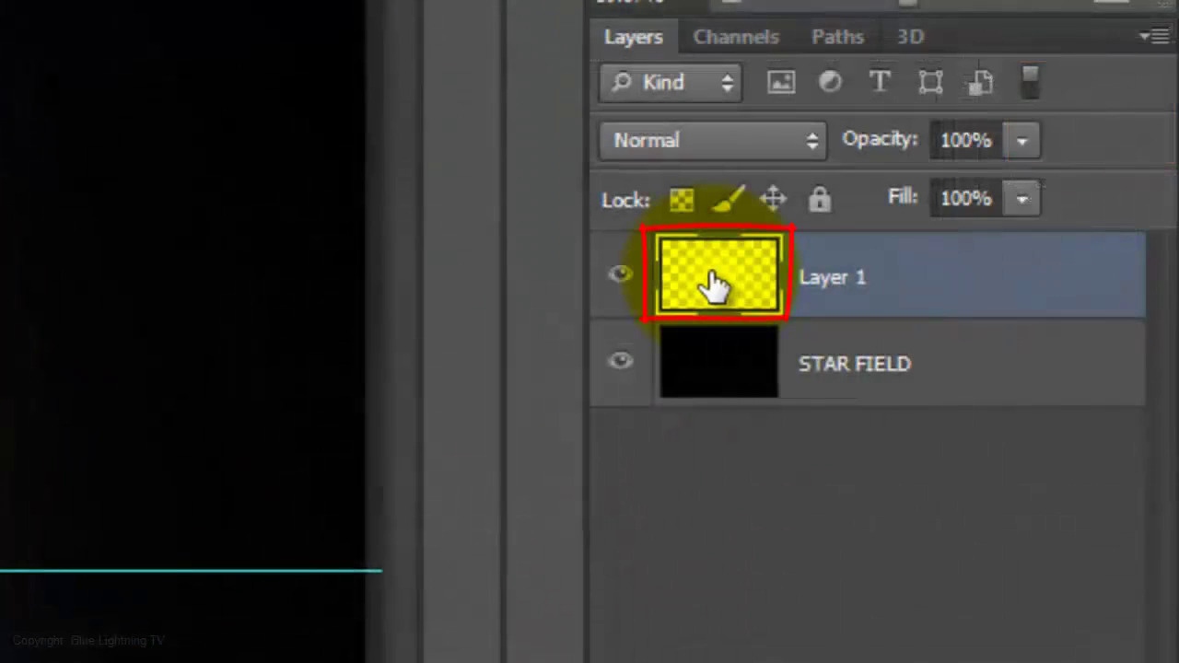
Give Layer 1's glow a Color Overlay in blue 108bff
double_click(717, 281)
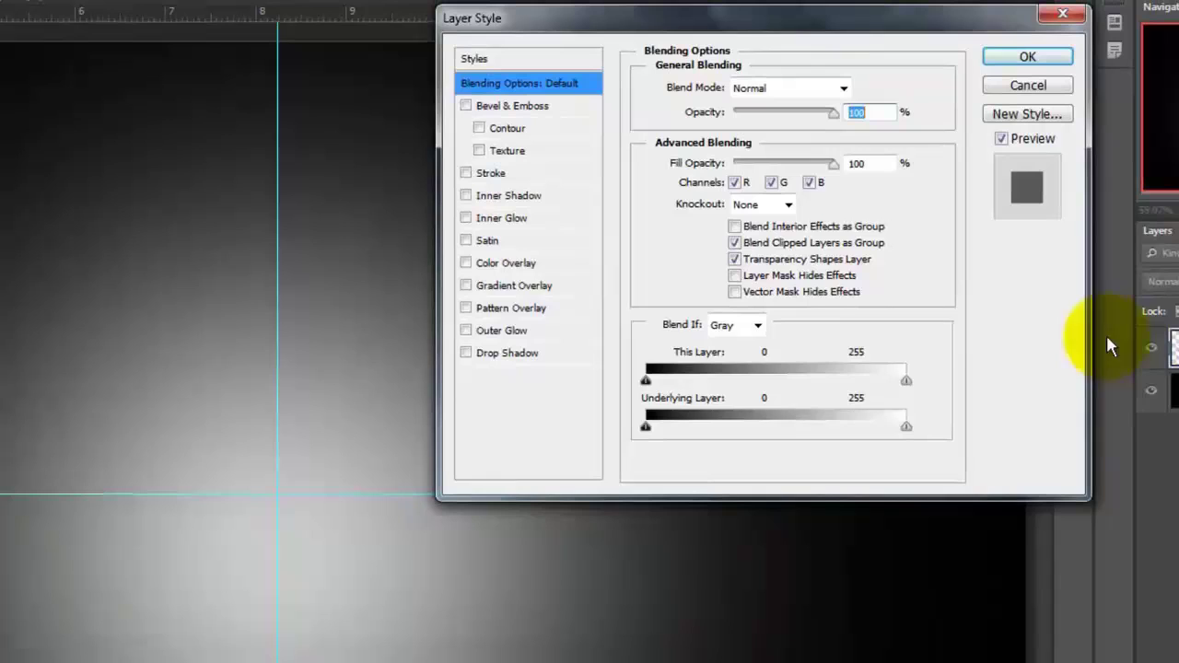
click(525, 262)
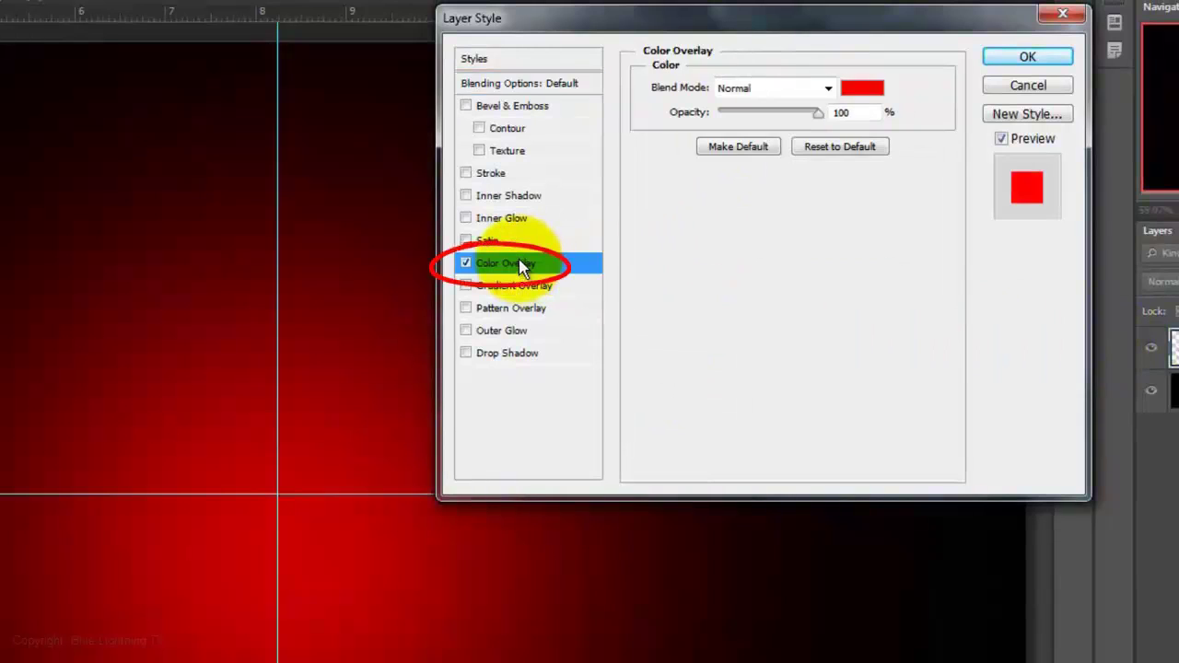
click(850, 87)
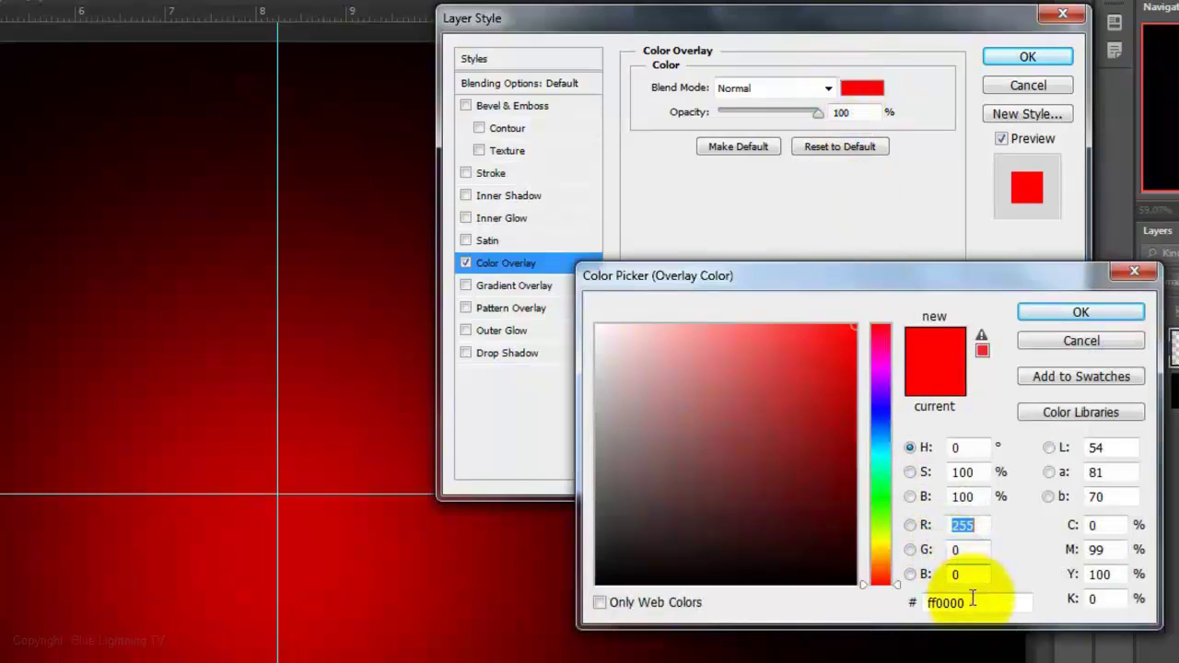
click(972, 603)
text(108)
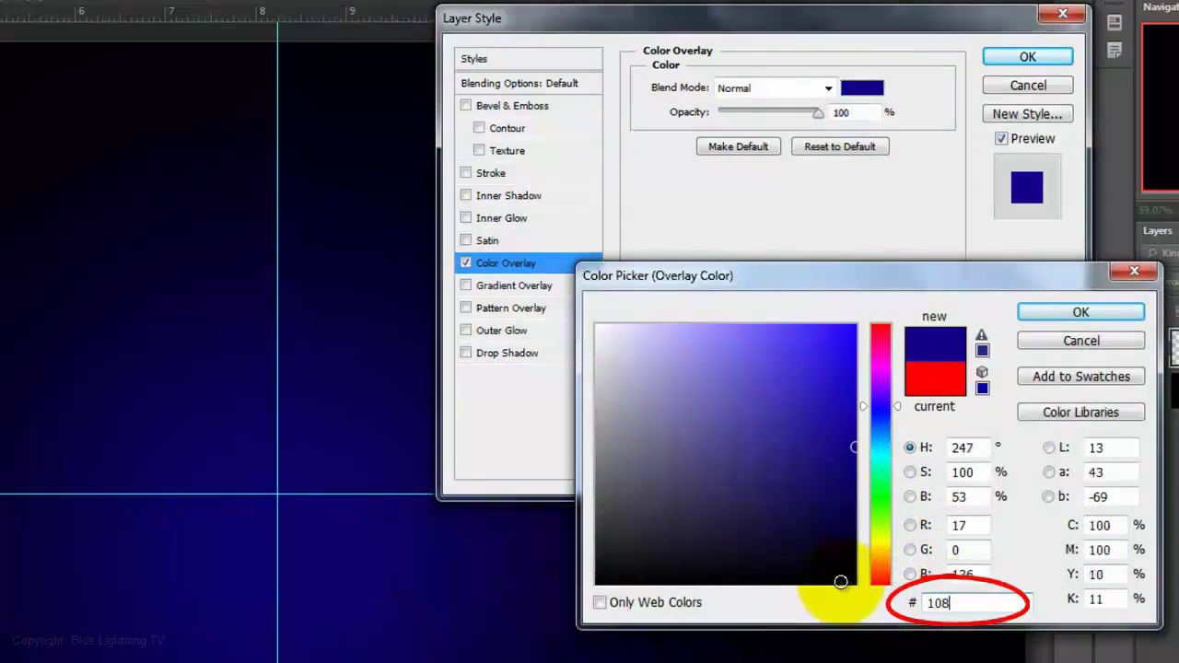
text(bff)
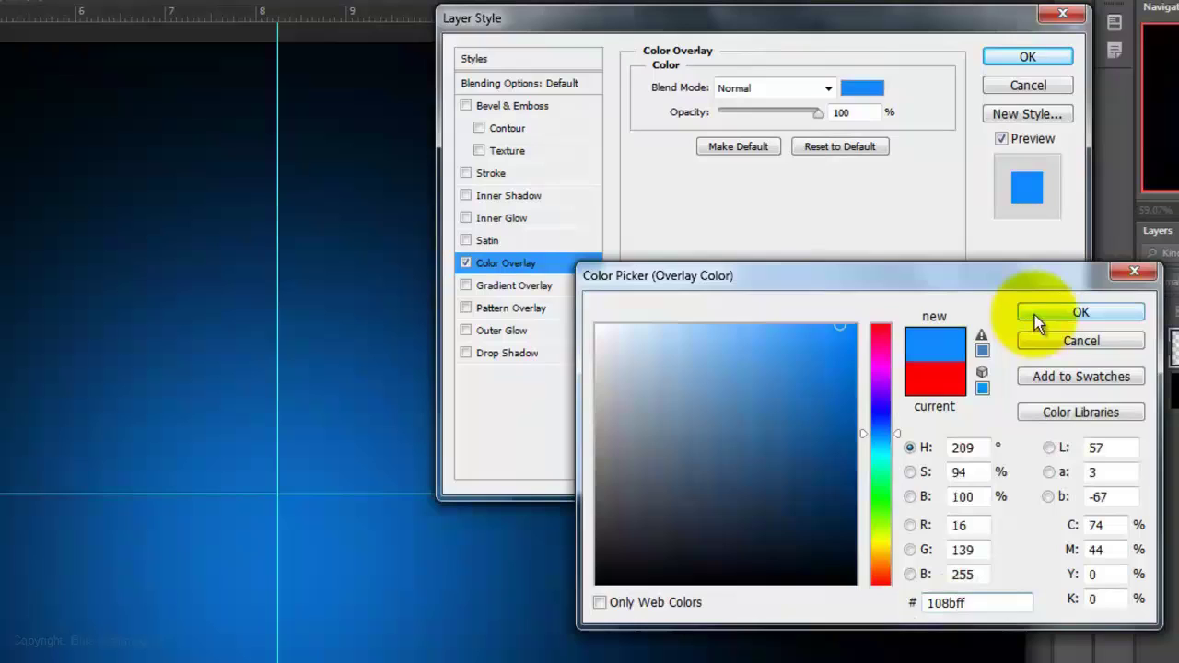
click(1037, 314)
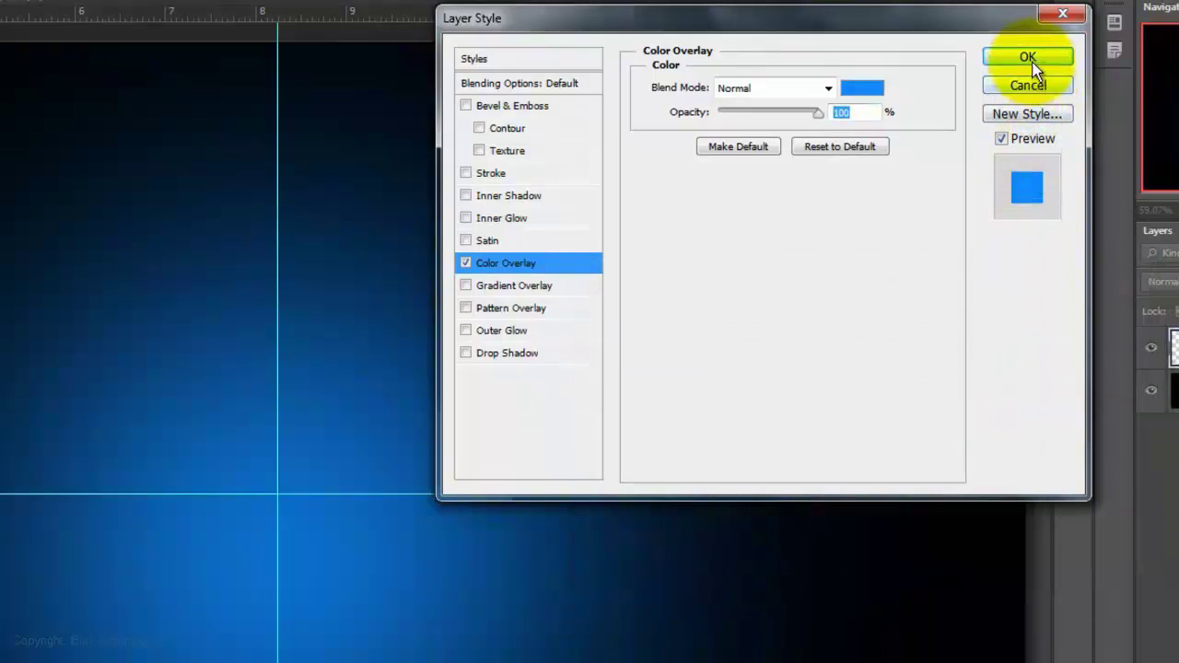
click(1032, 61)
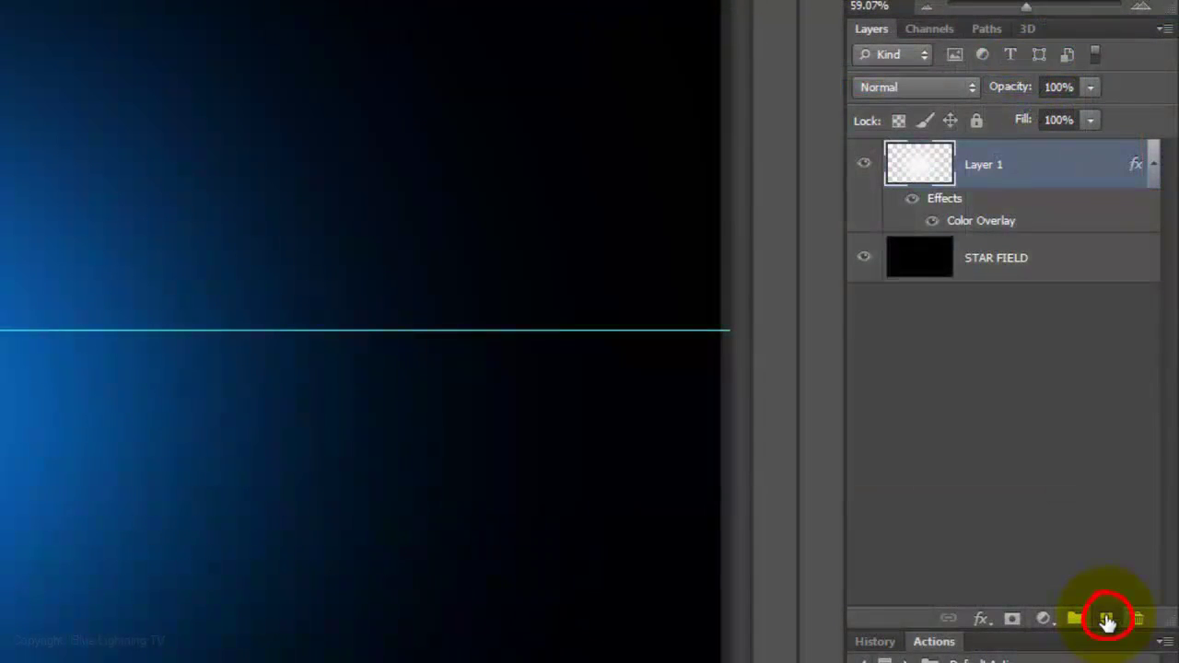
Add a black-filled Layer 2 with 400% Gaussian monochromatic noise
click(1107, 621)
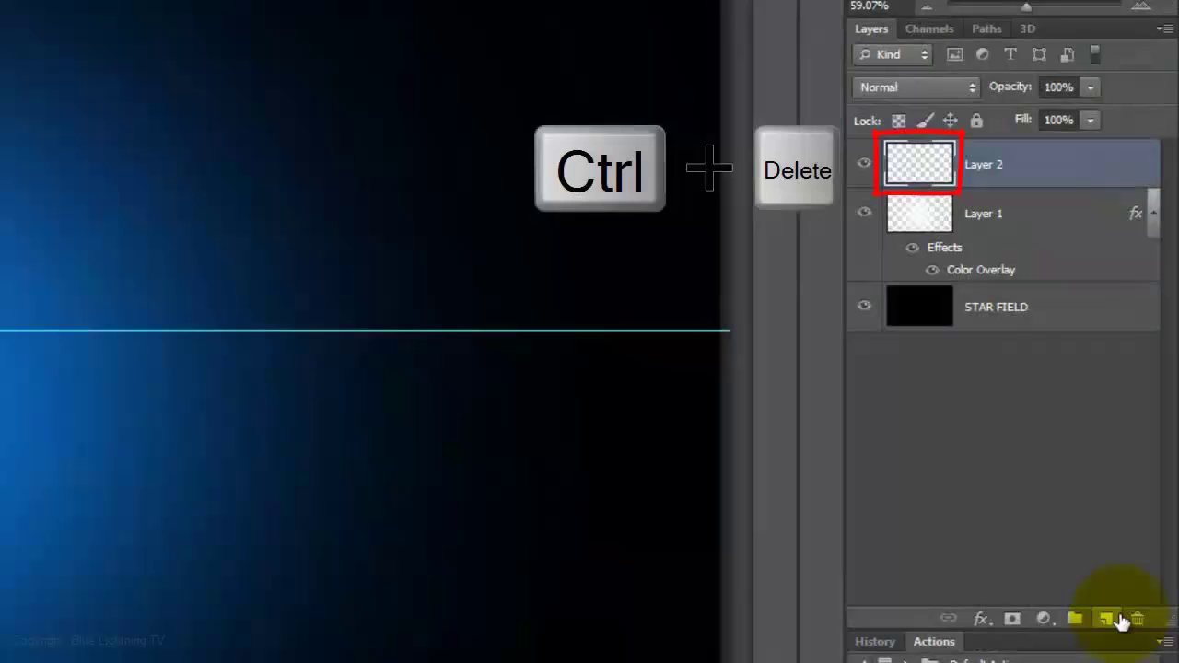
key(ctrl+Delete)
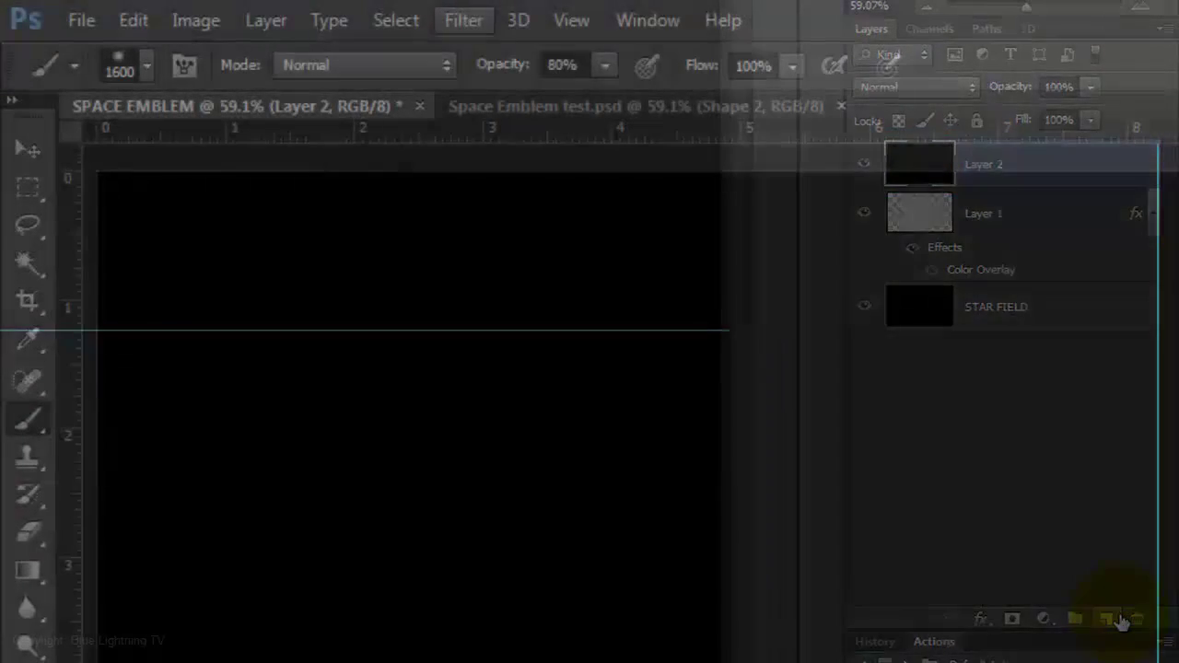
click(466, 20)
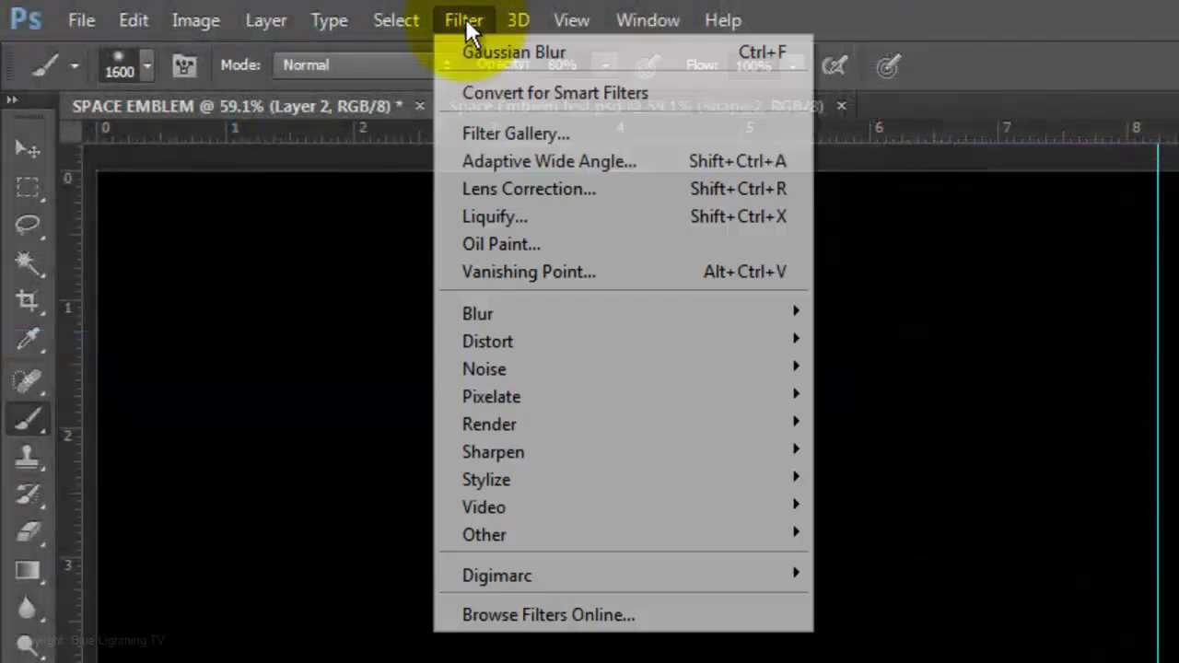
mouse_move(487, 369)
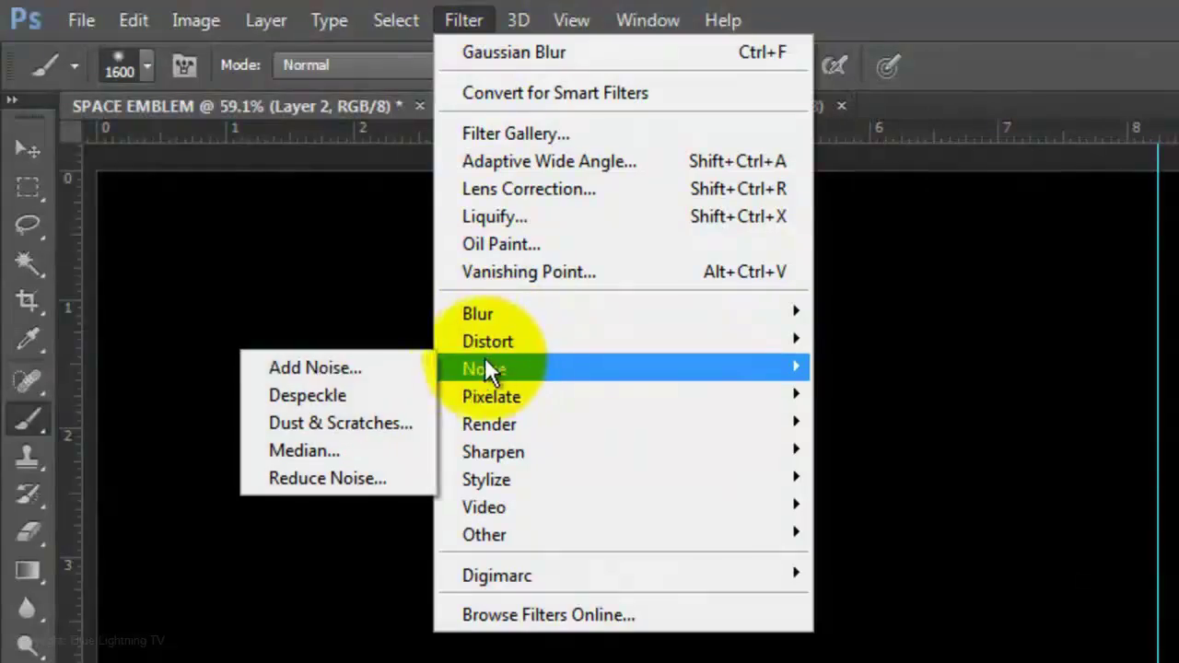
click(345, 369)
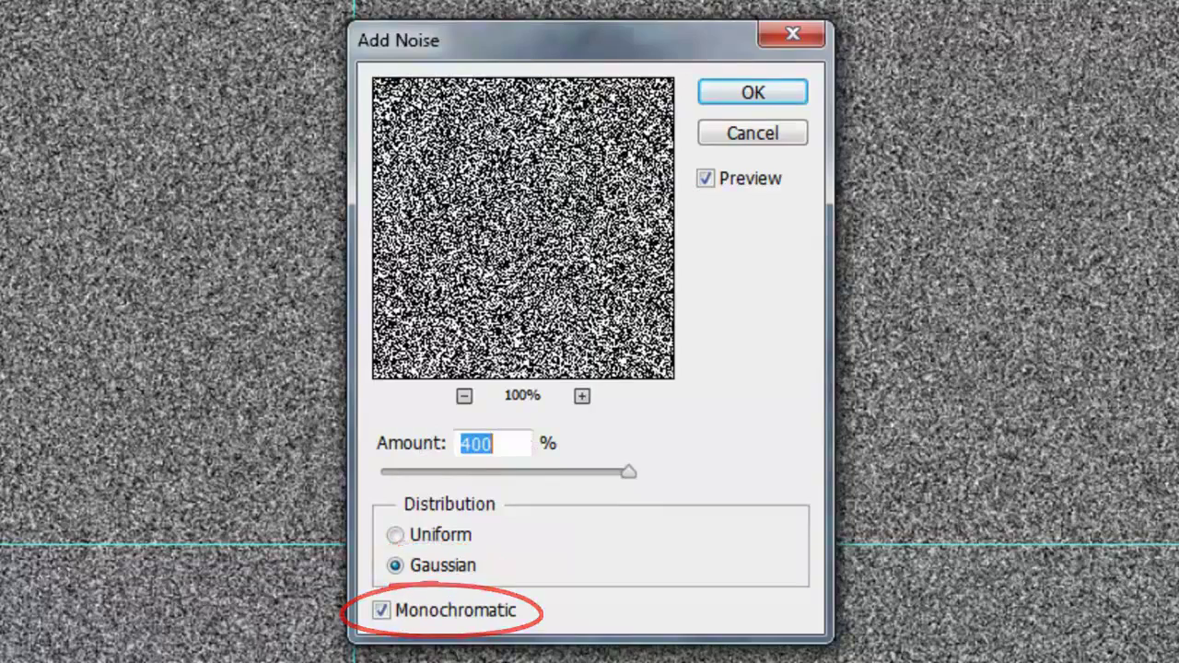
click(751, 94)
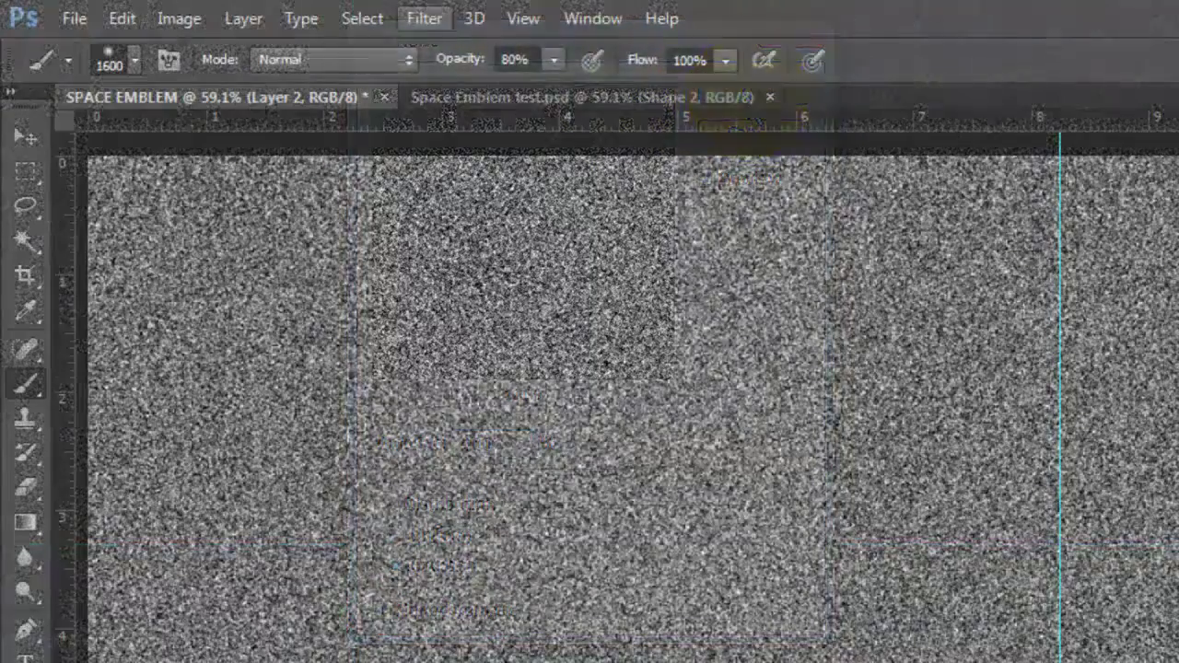
Soften the noise with a 0.3-pixel Gaussian Blur
click(425, 19)
mouse_move(457, 281)
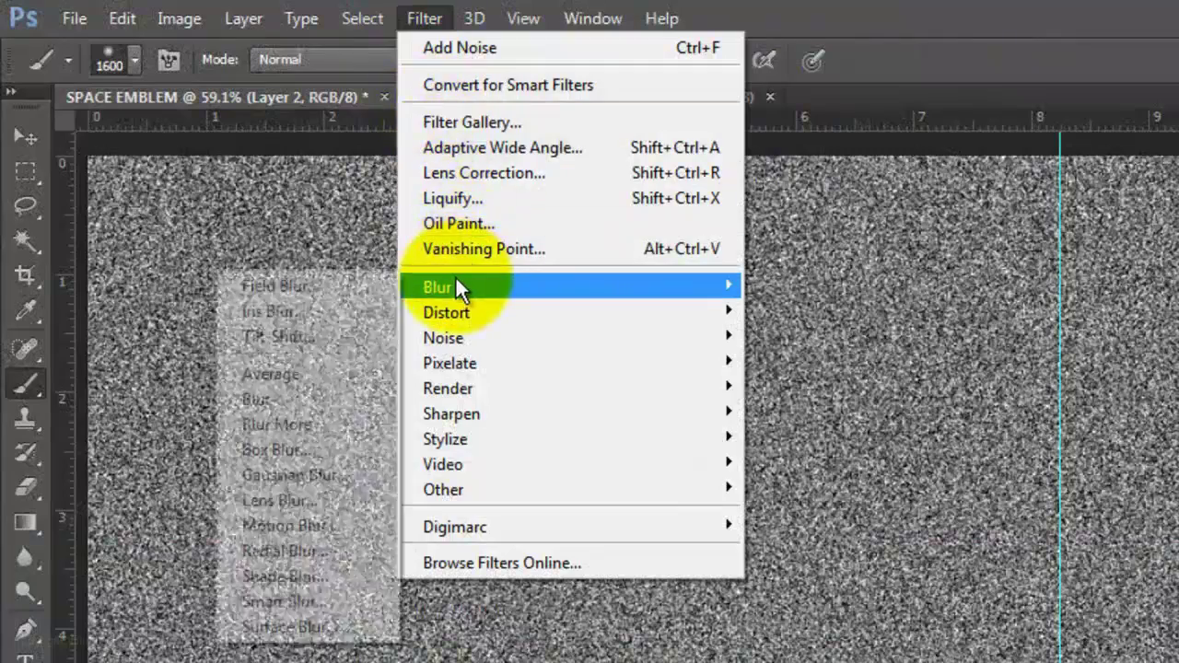
click(281, 474)
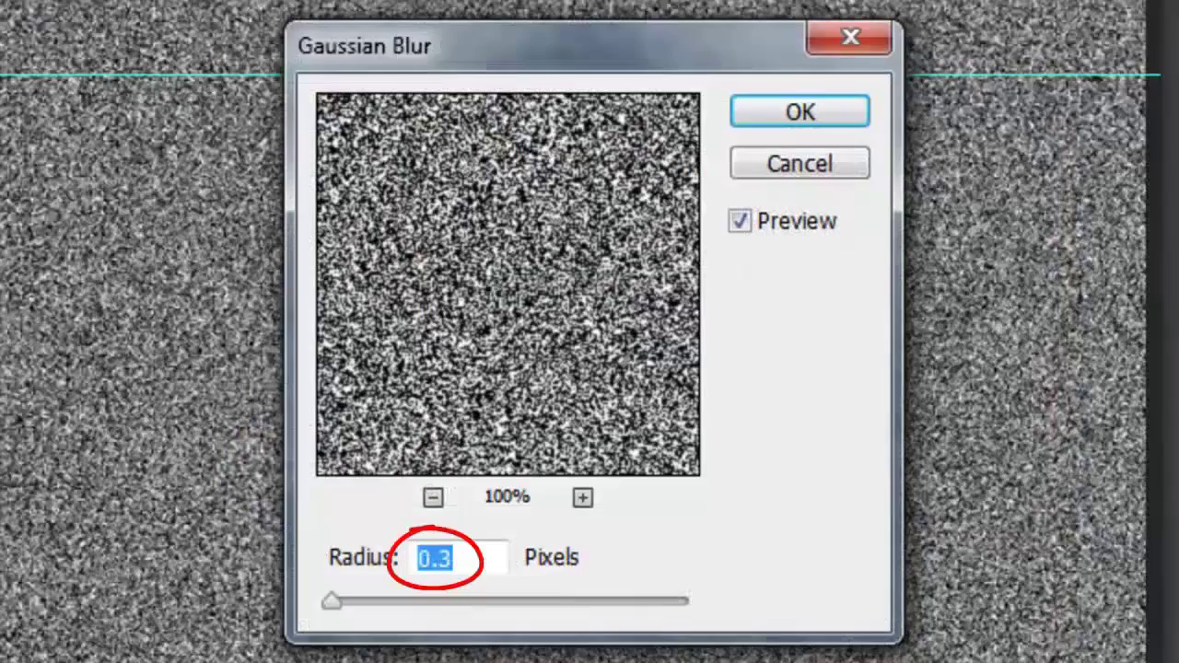
click(792, 109)
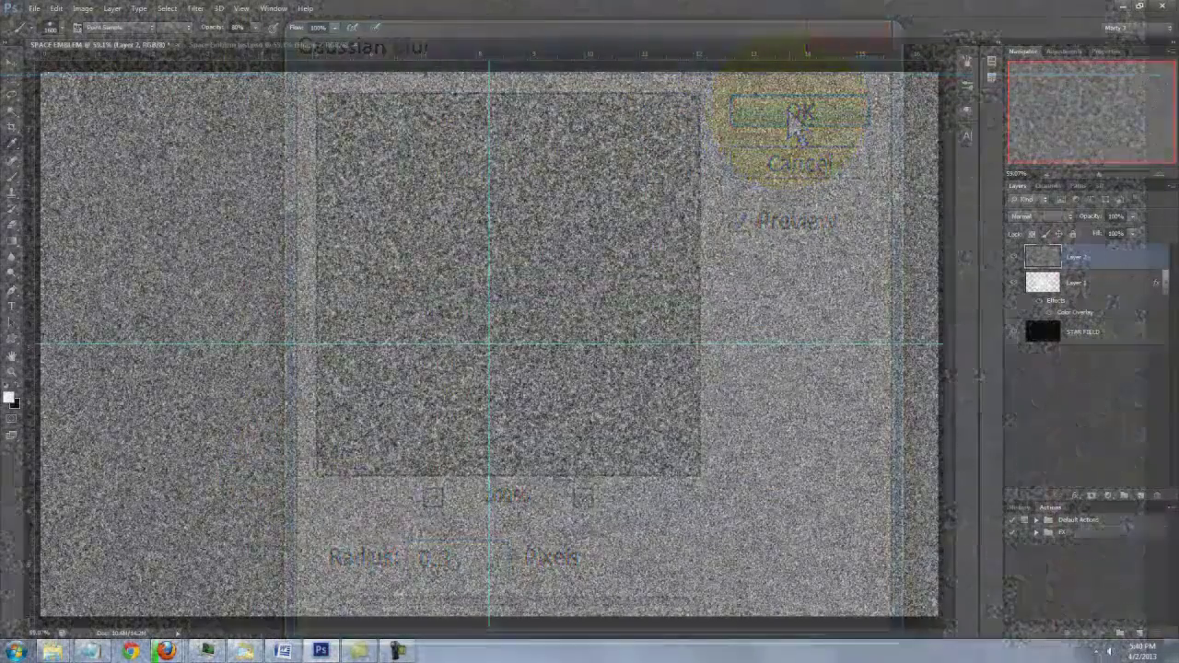
Set Layer 2's Levels midtone to 0.57 and its blend mode to Color Dodge
key(ctrl+l)
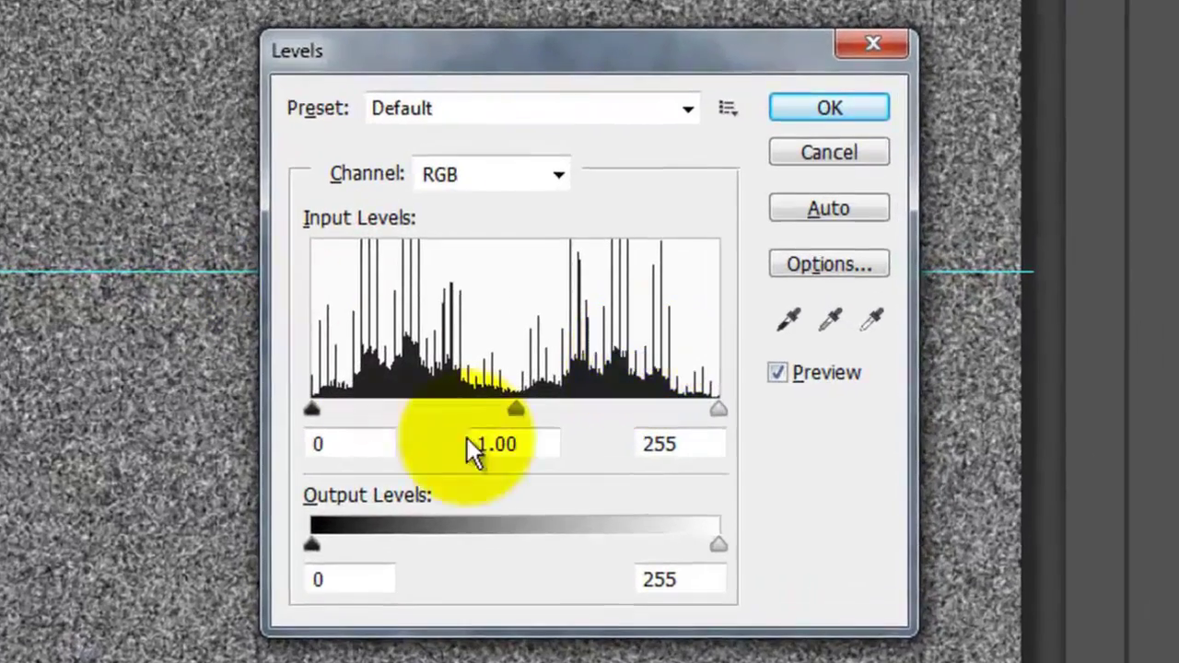
double_click(473, 449)
text(.57)
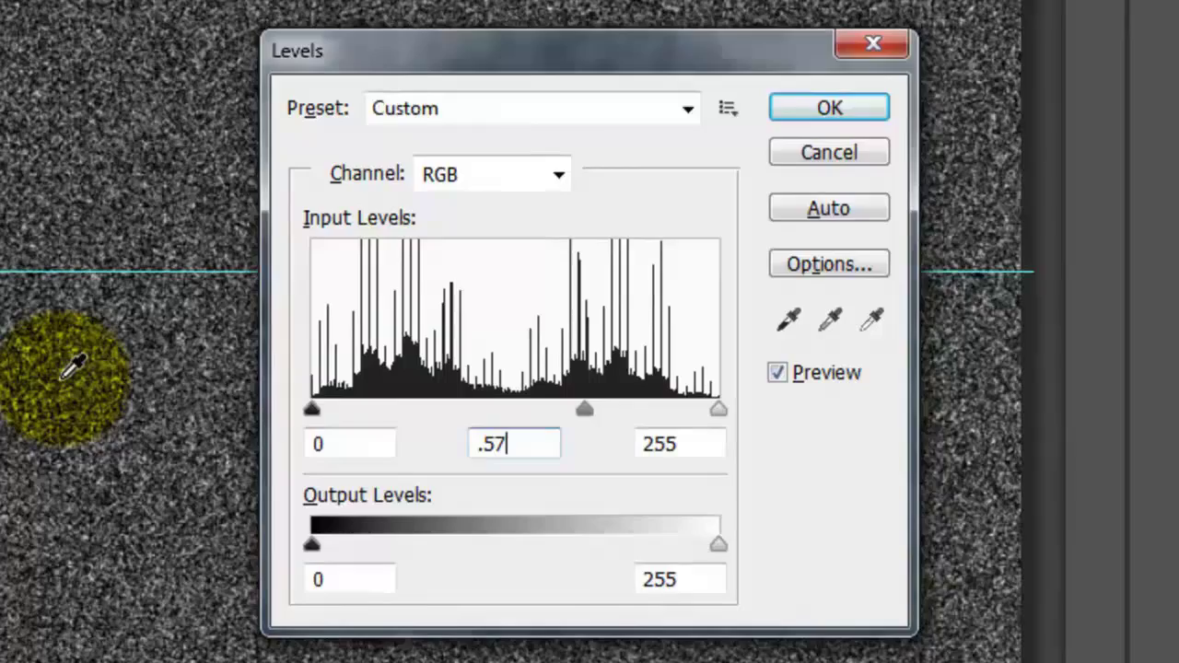
click(795, 115)
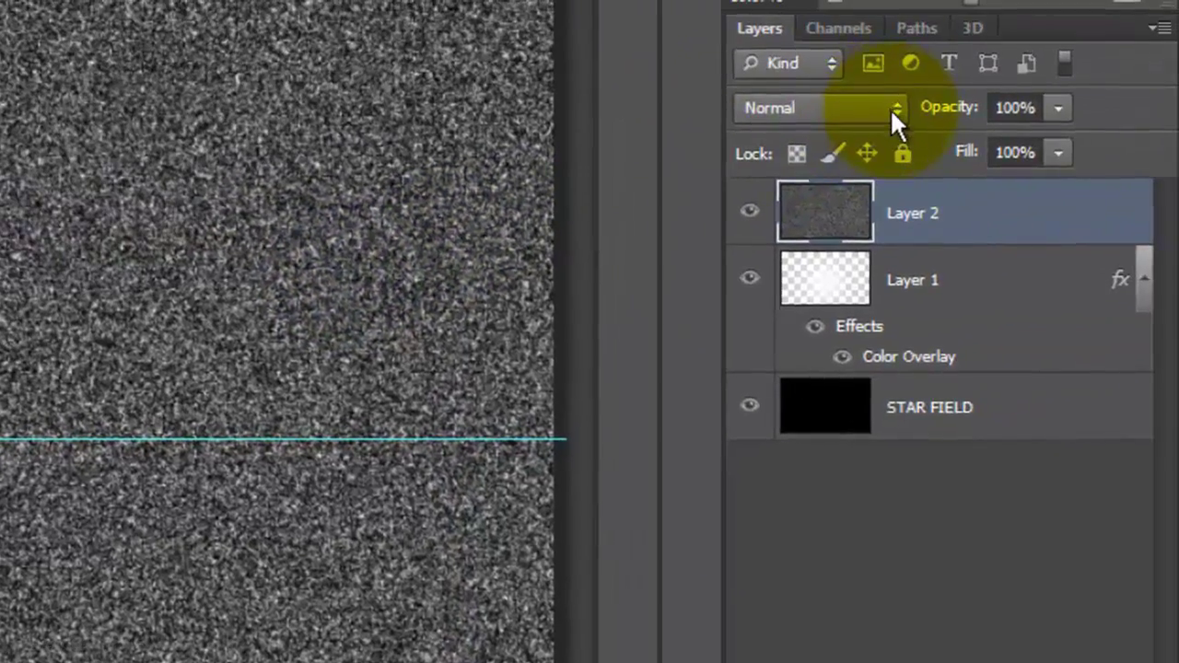
click(892, 108)
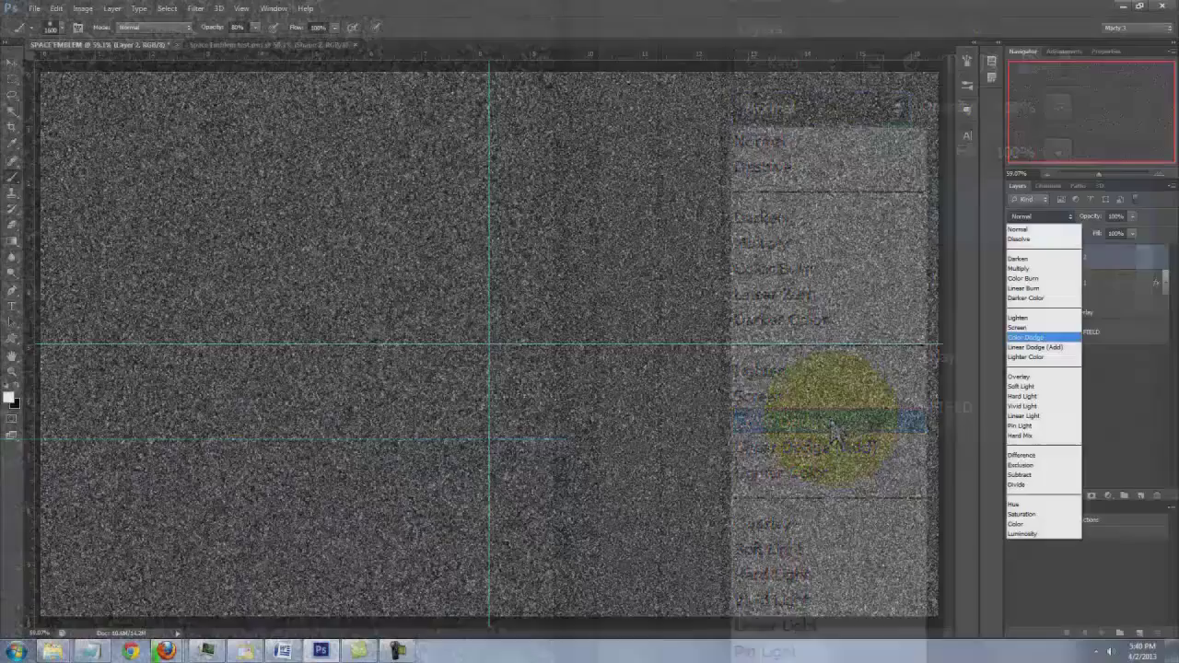
click(838, 419)
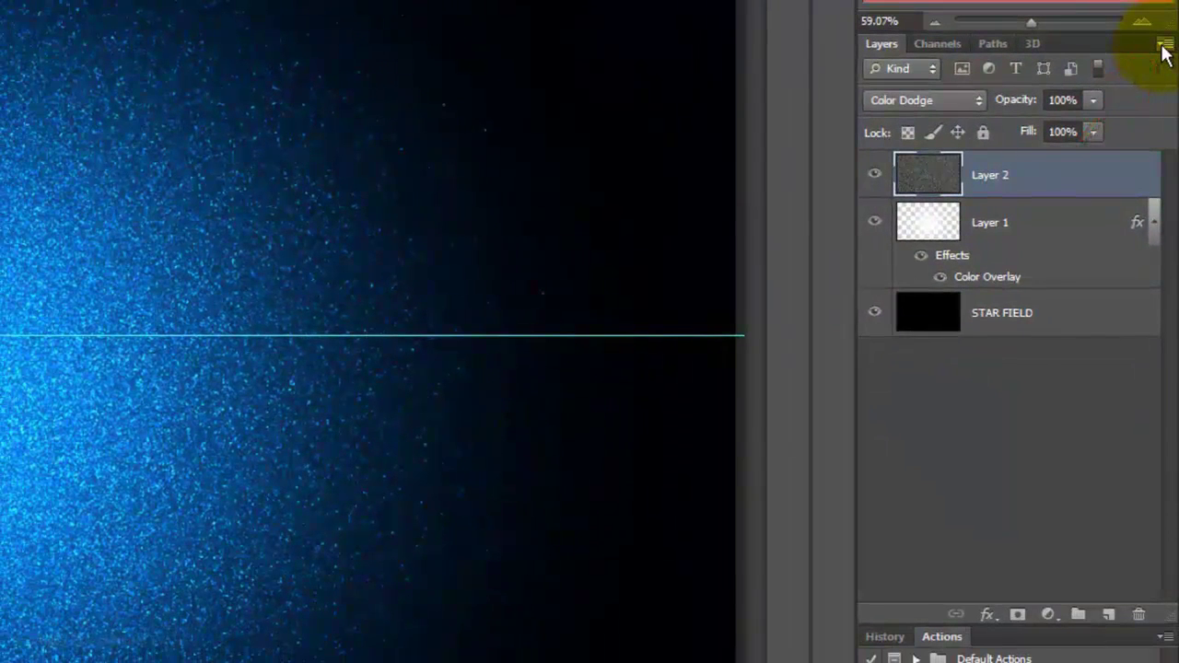
Flatten the image from the Layers panel menu, then add an empty Layer 1 above
click(1164, 46)
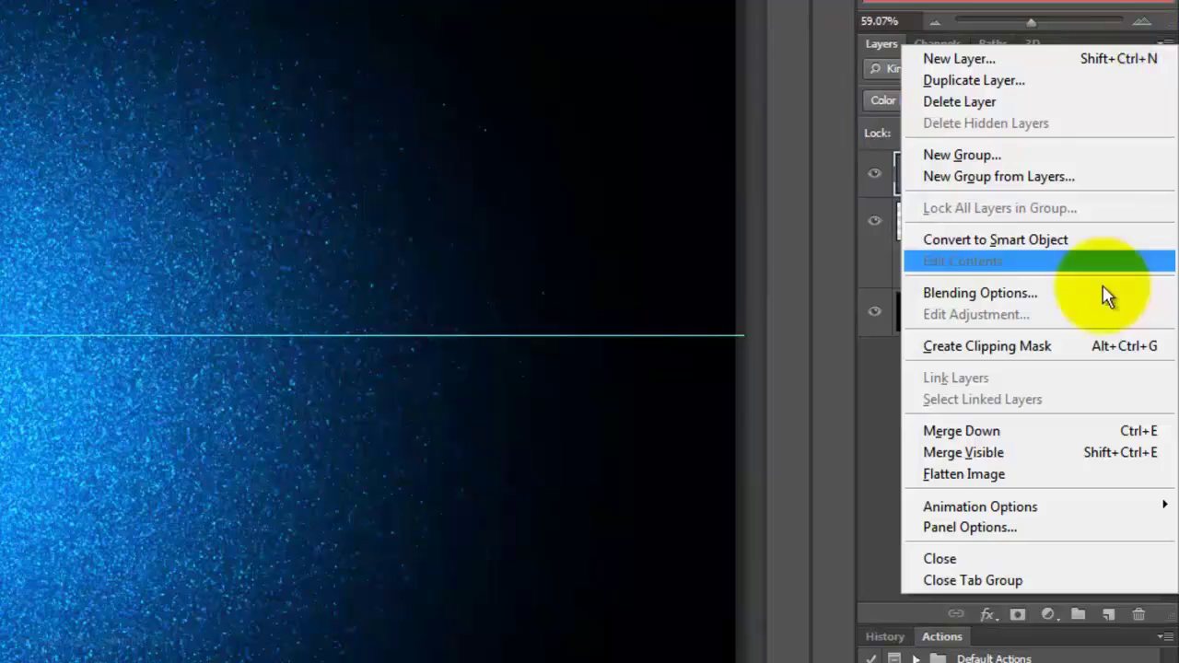
click(1039, 473)
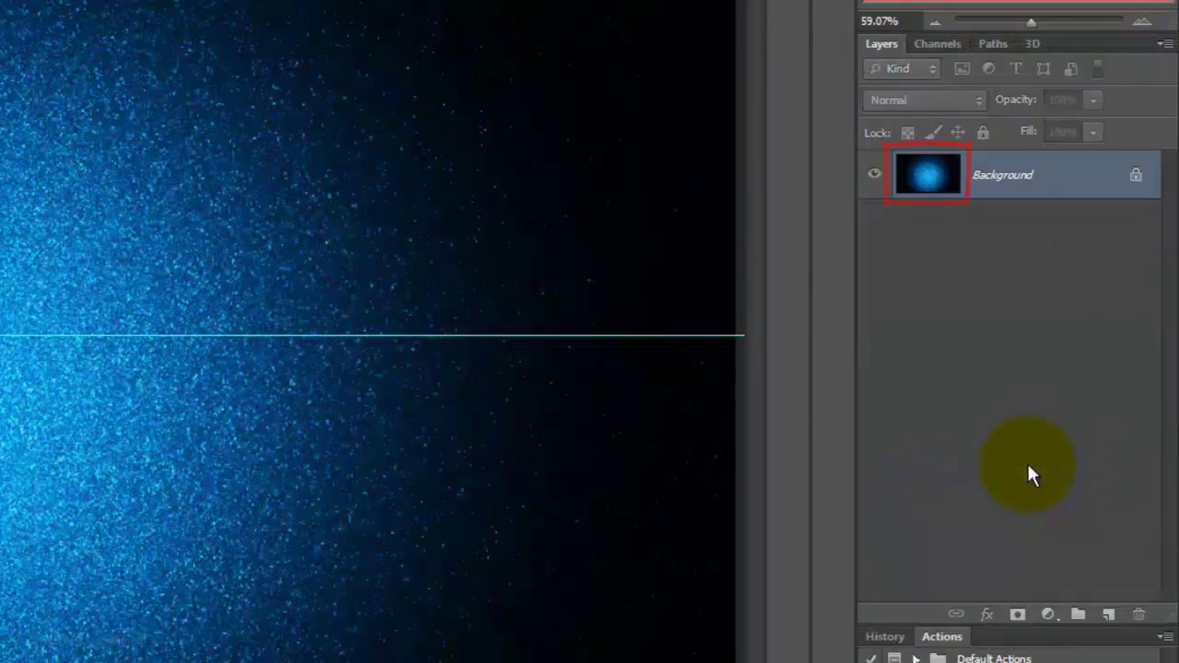
click(1109, 616)
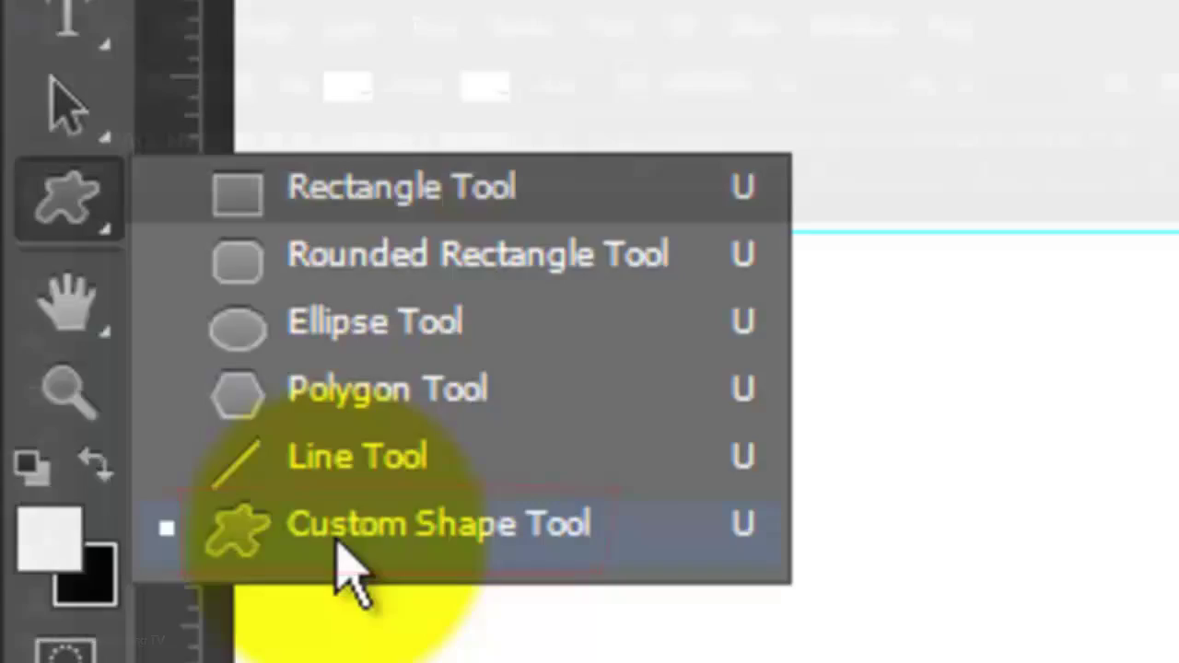
Set the Custom Shape Tool to Shape mode with no fill
click(341, 567)
click(246, 92)
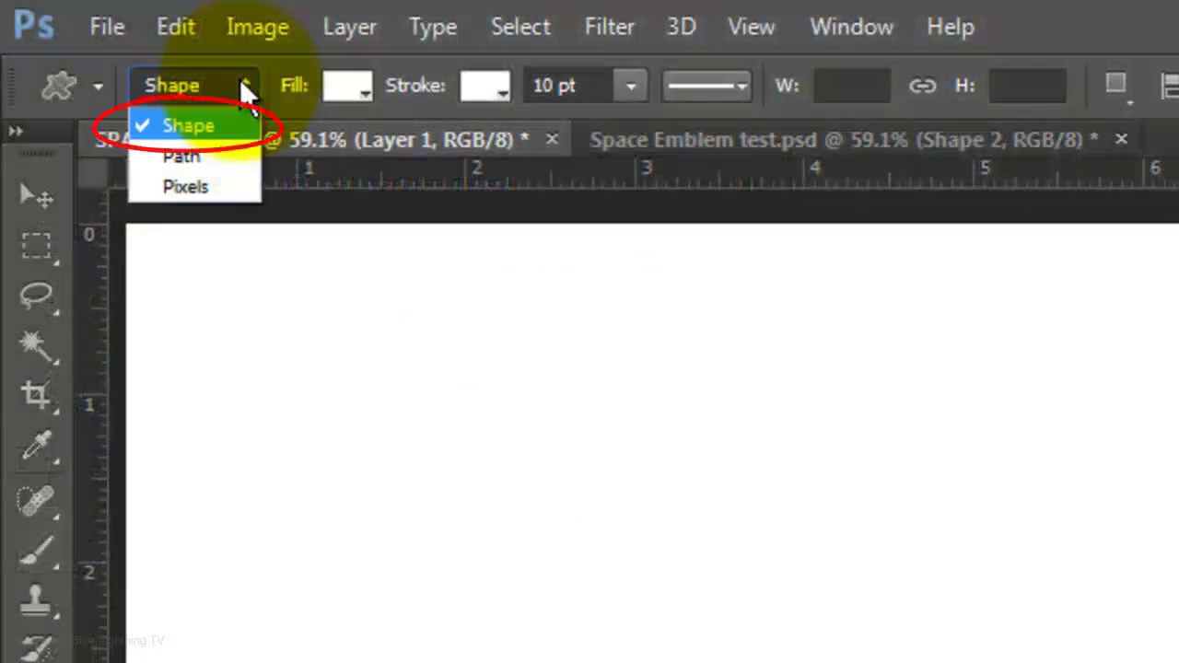
click(242, 83)
click(359, 88)
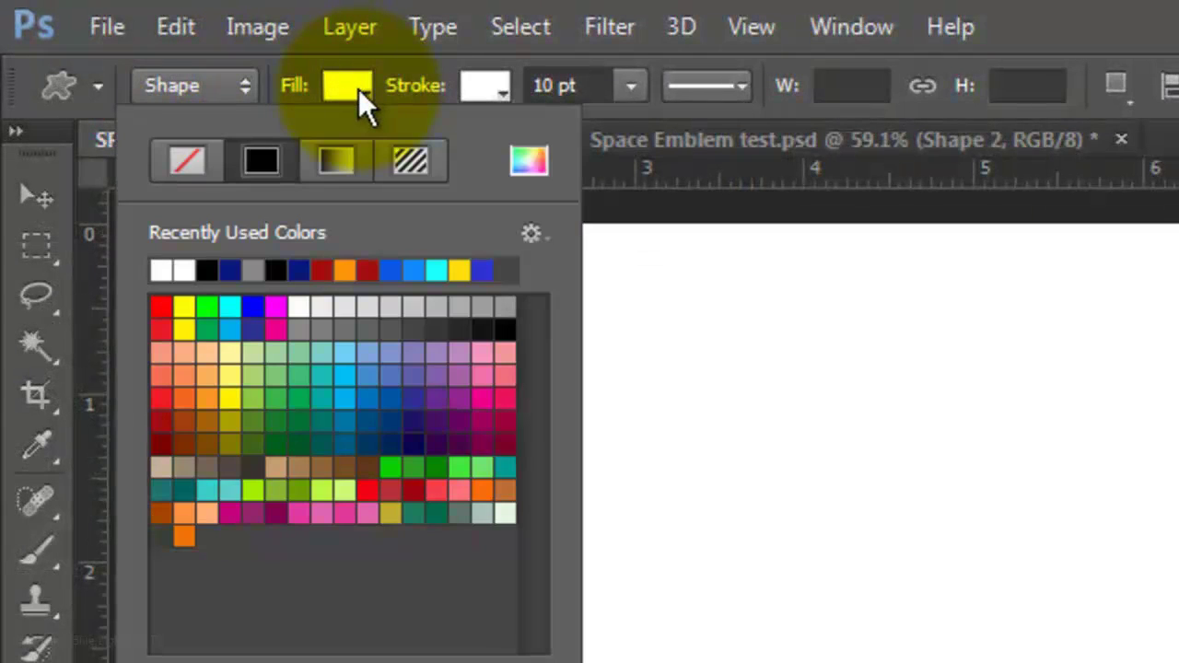
click(187, 159)
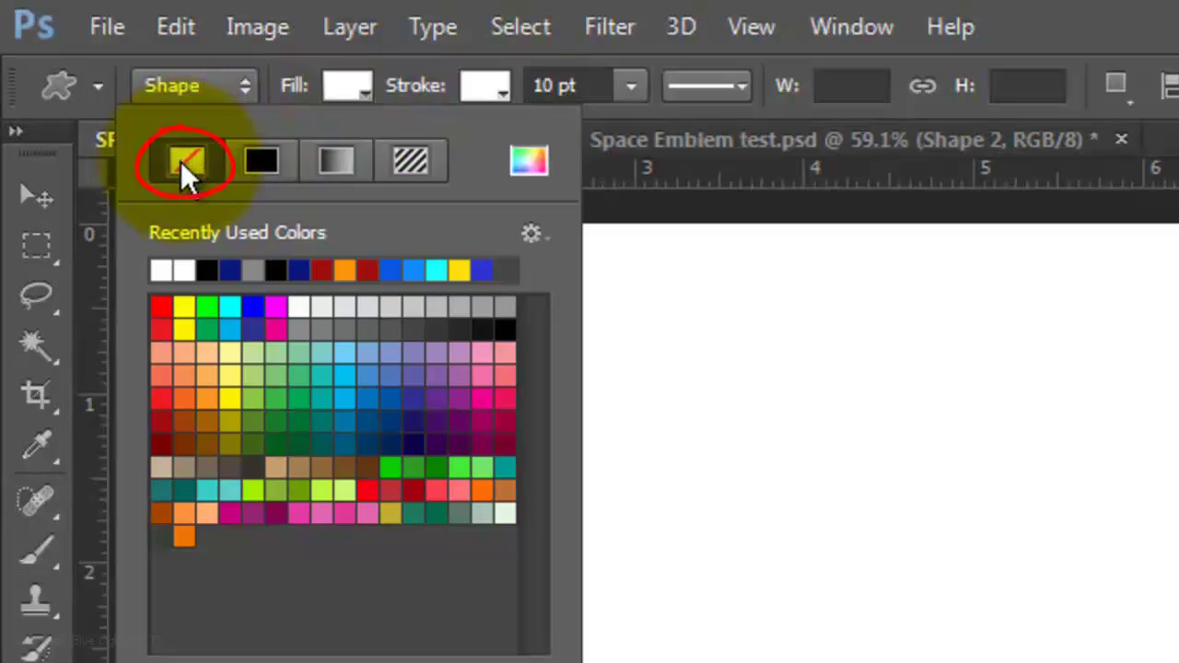
Give the shape a black 000000 stroke, 50 pt wide
click(474, 85)
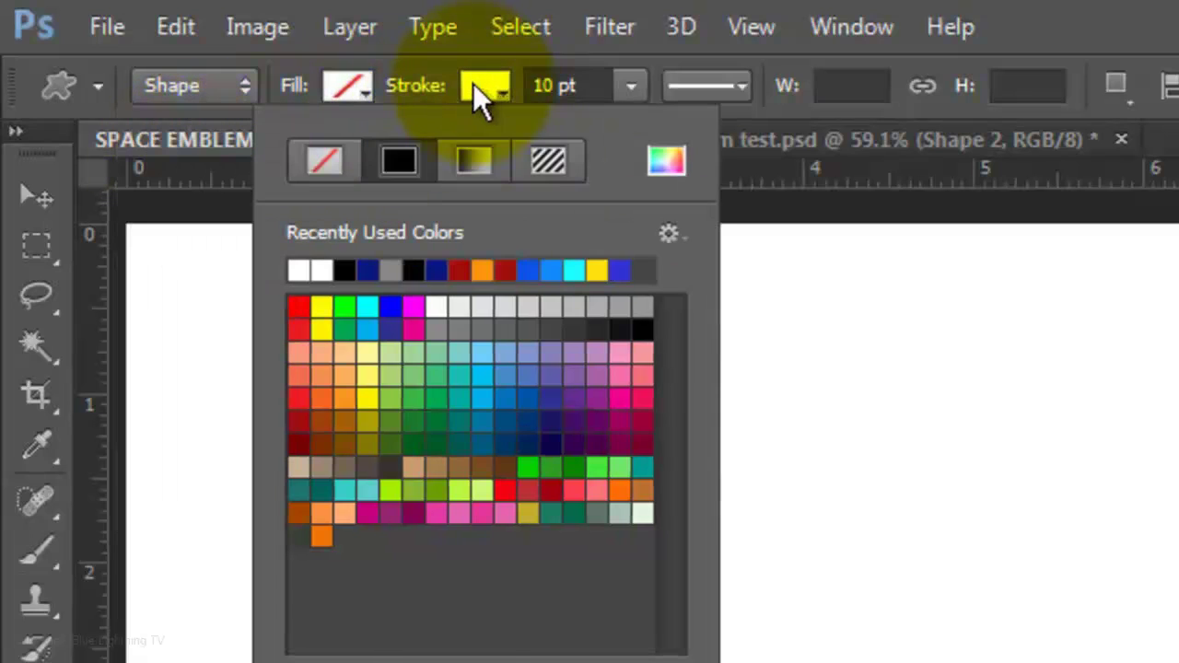
click(666, 164)
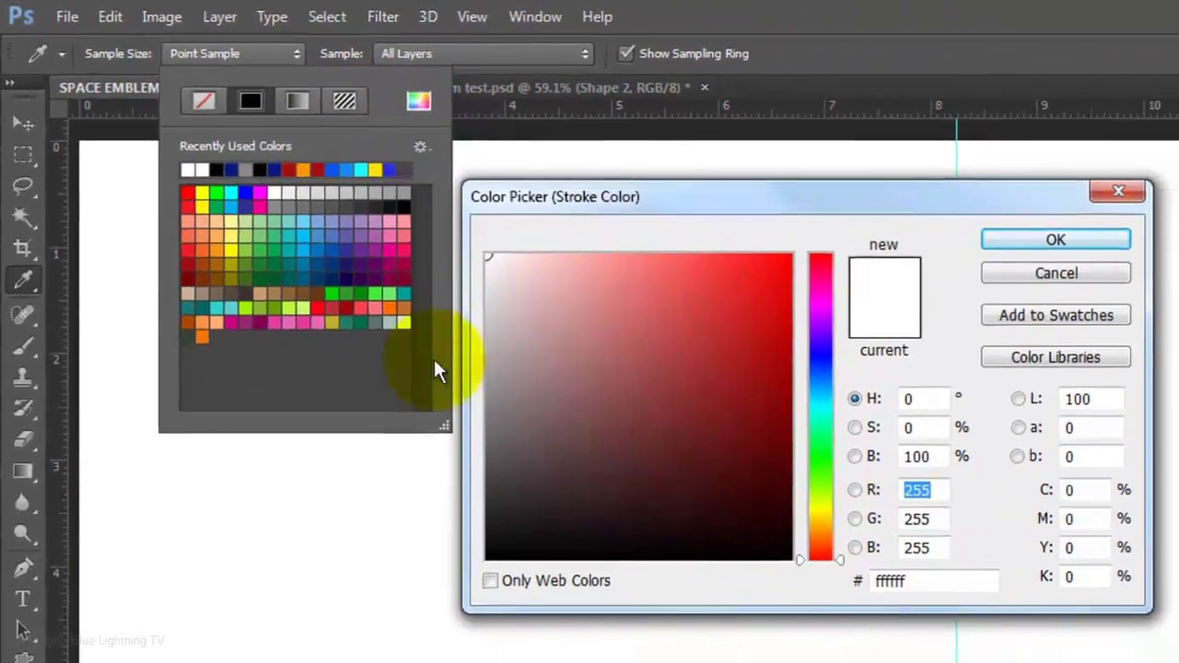
click(490, 557)
drag(490, 558, 485, 564)
click(1054, 240)
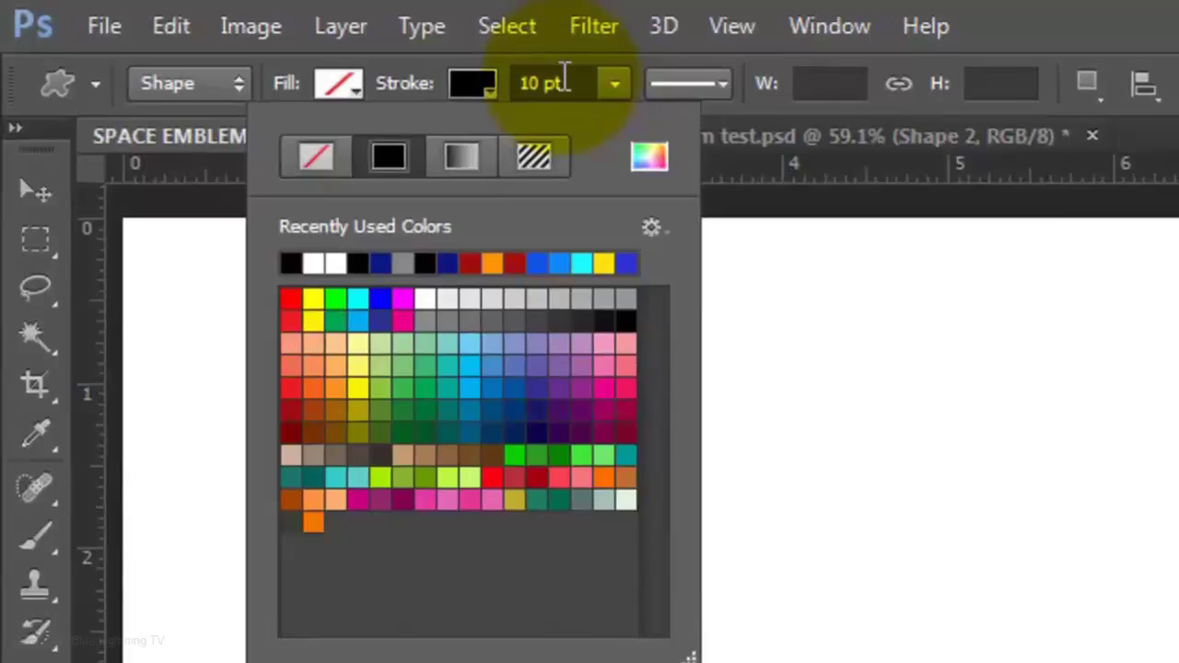
click(422, 62)
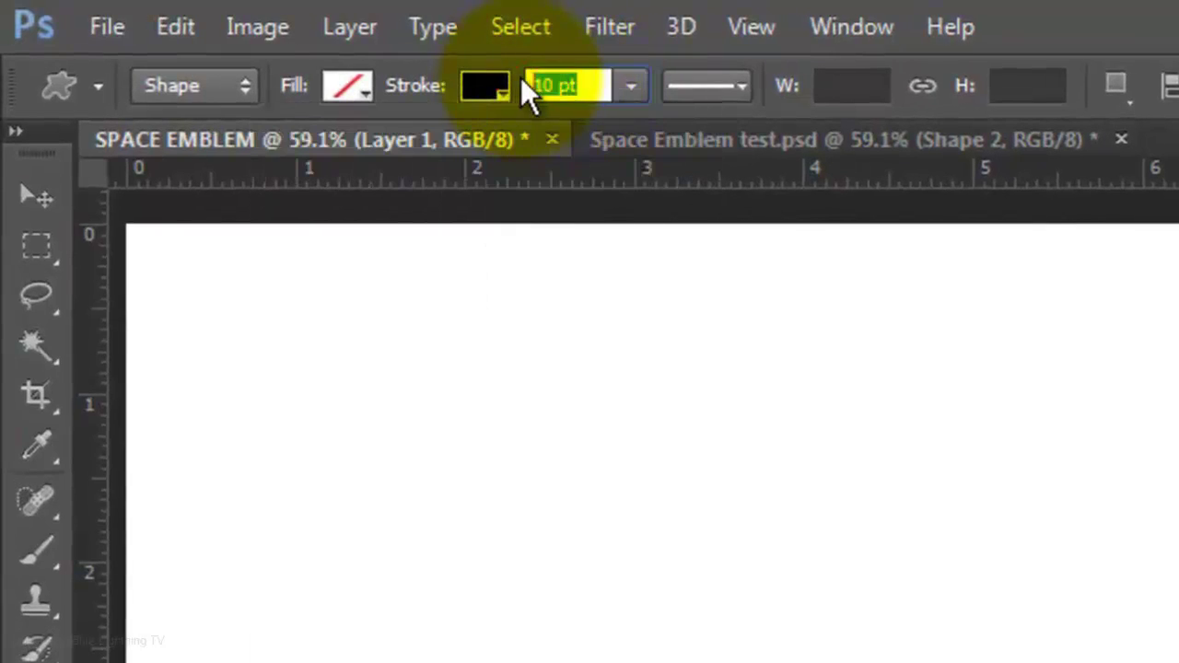
text(50)
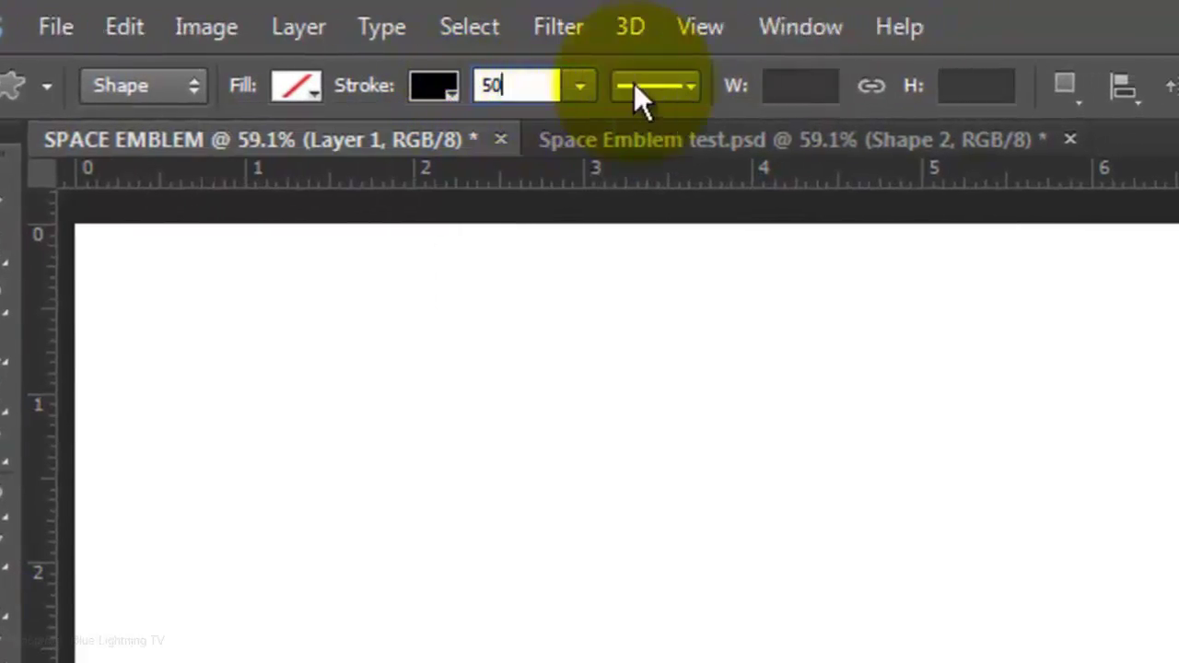
Replace the shape presets with the Shapes set and pick the Triangle
click(631, 89)
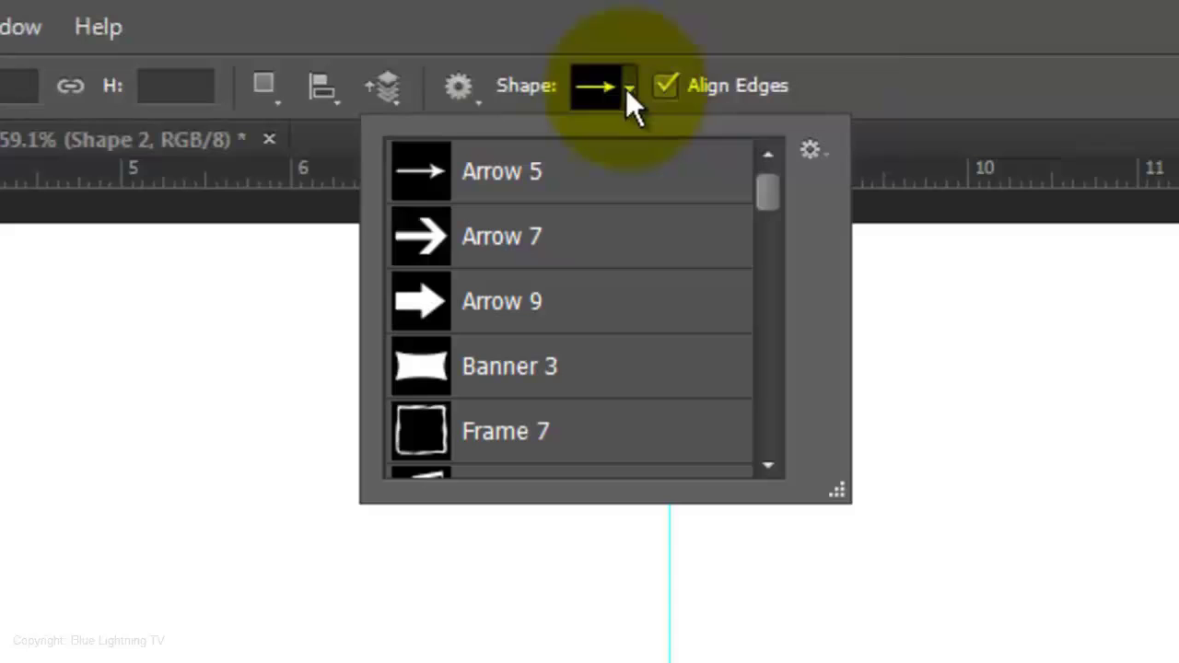
click(815, 150)
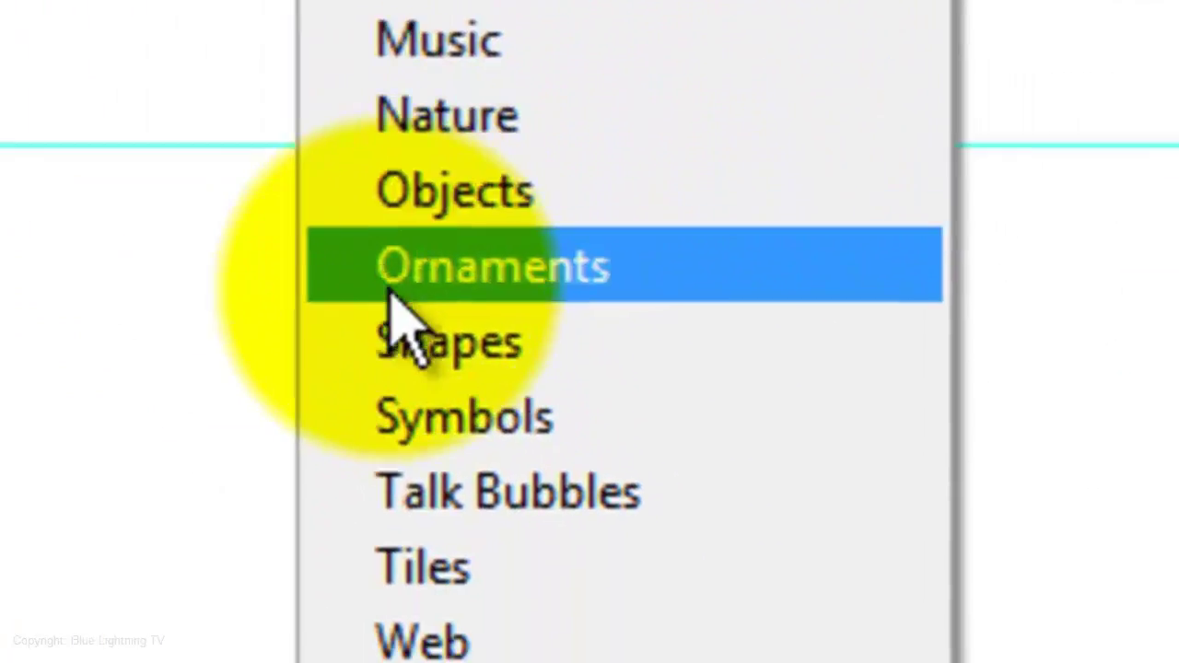
click(387, 332)
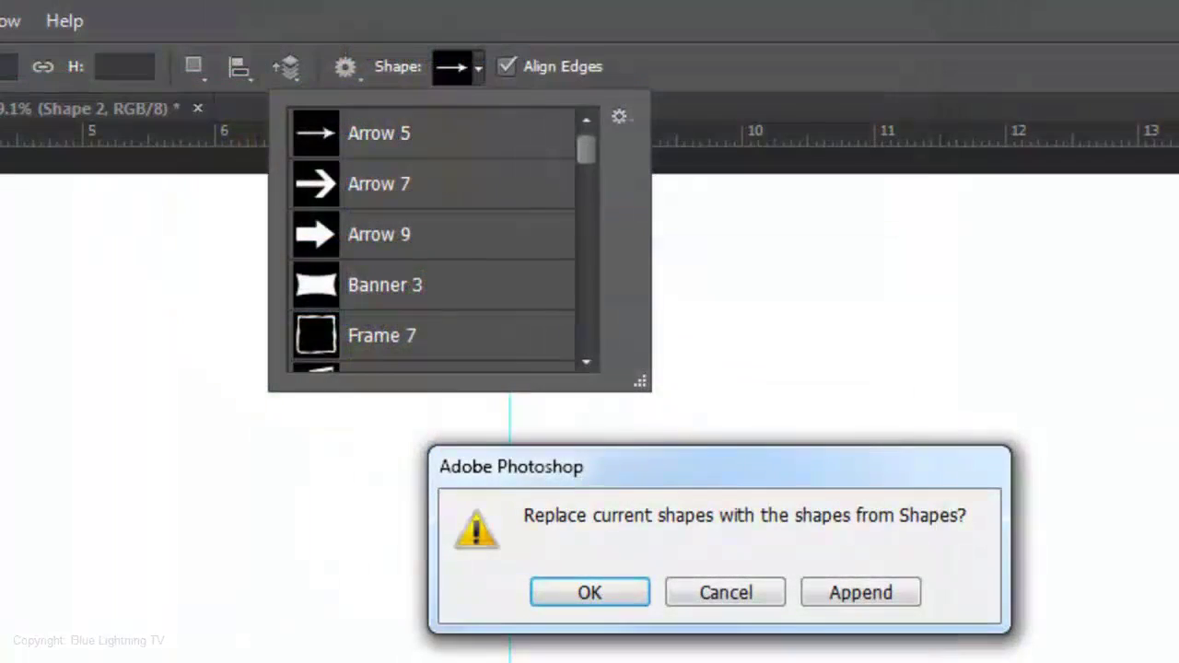
click(615, 590)
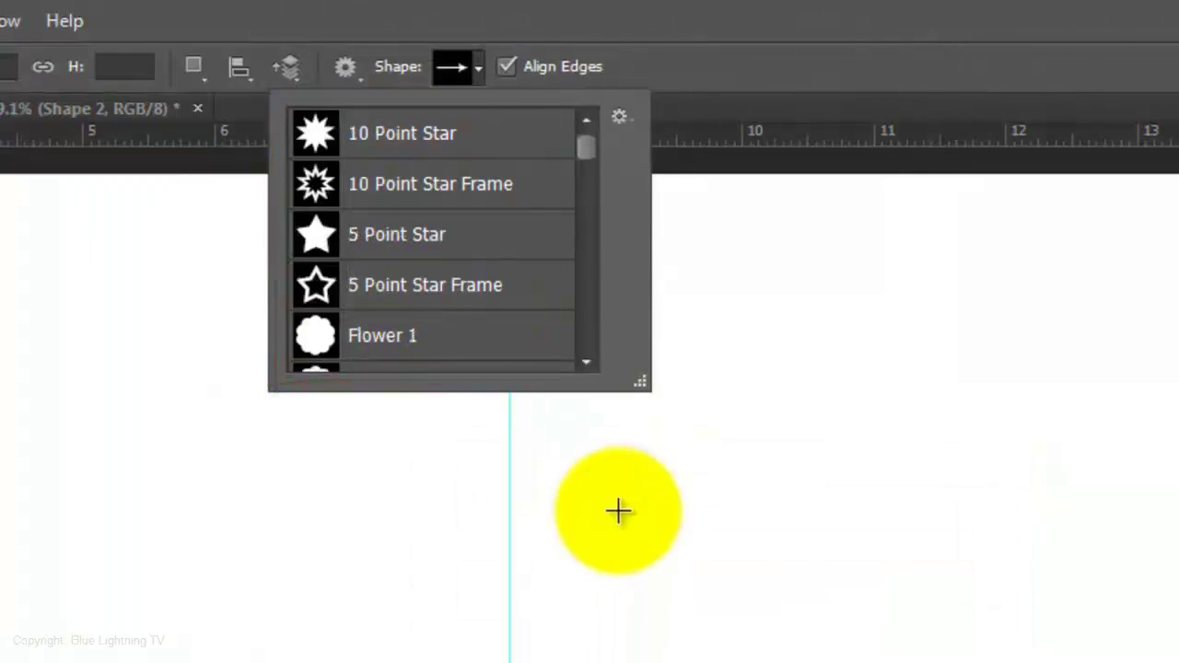
drag(584, 158, 584, 281)
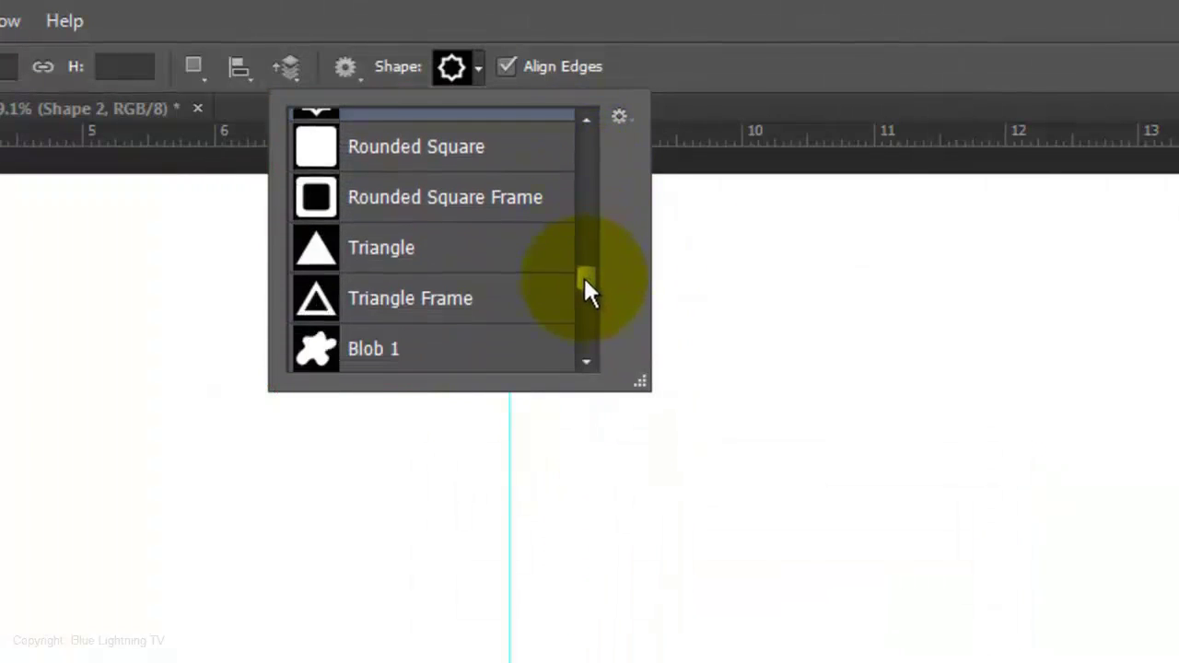
click(387, 247)
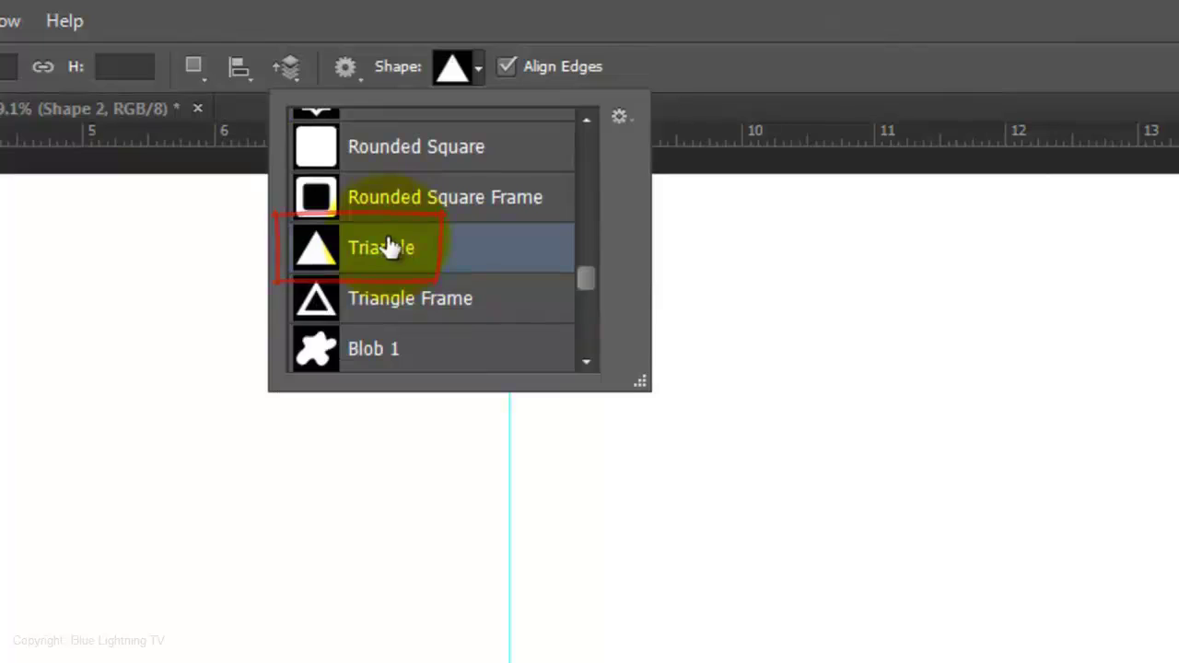
click(346, 71)
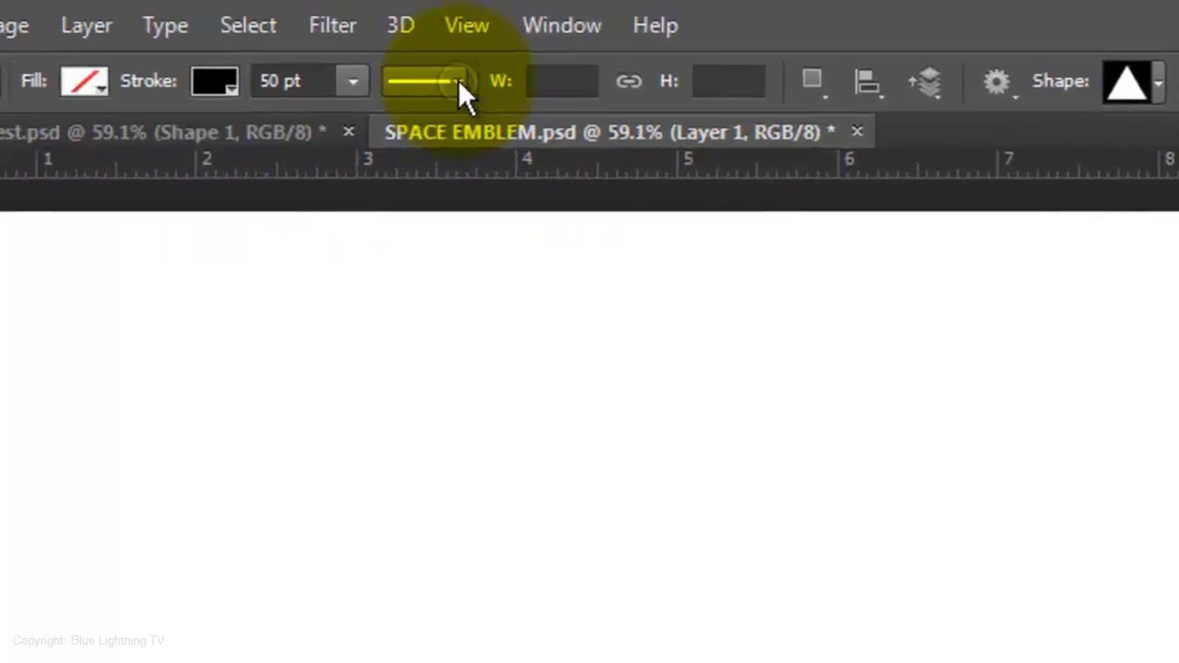
Set the shape stroke to Outside alignment with Round caps, and start picking Round corners
click(614, 87)
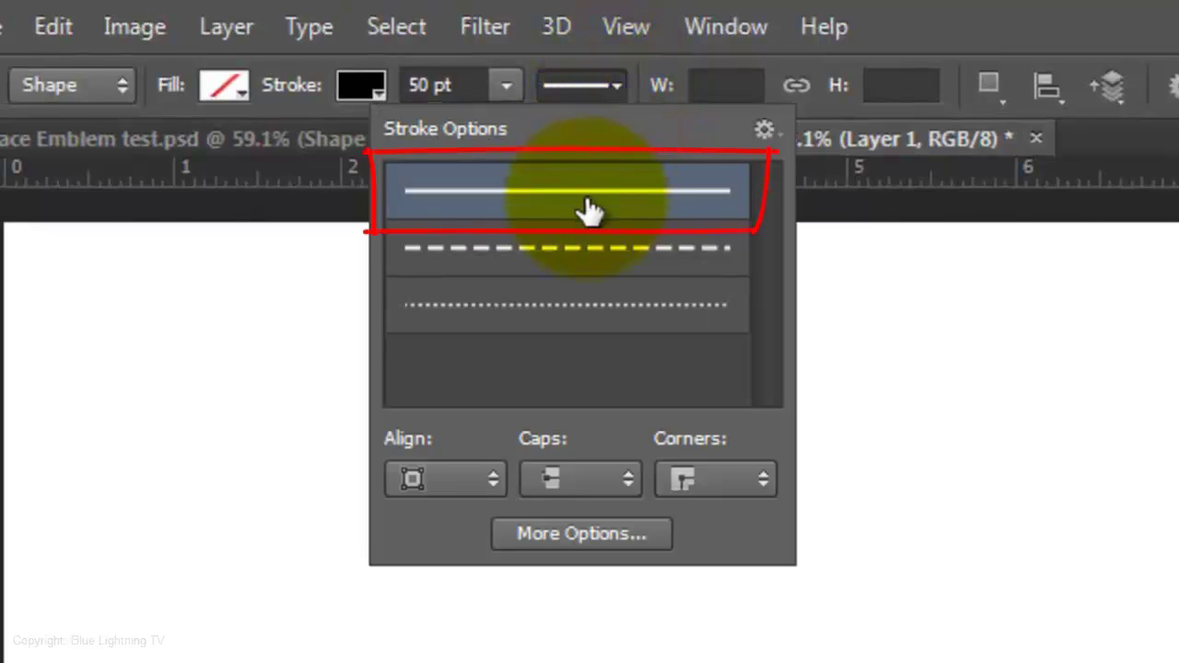
click(488, 479)
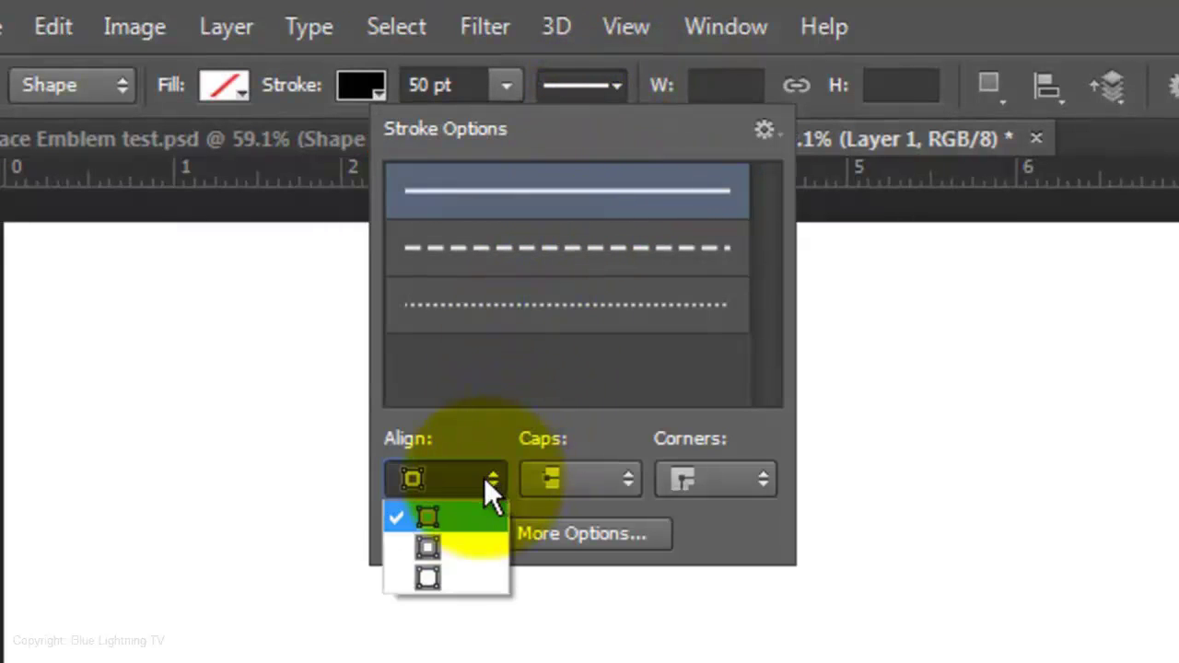
click(449, 577)
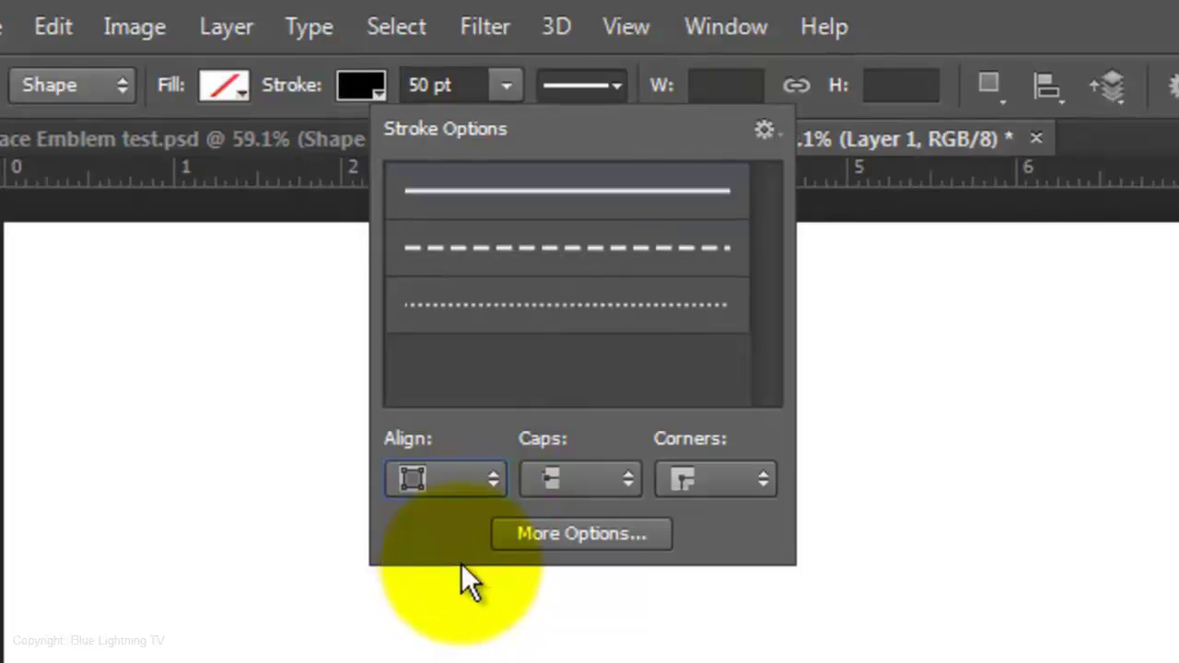
click(623, 474)
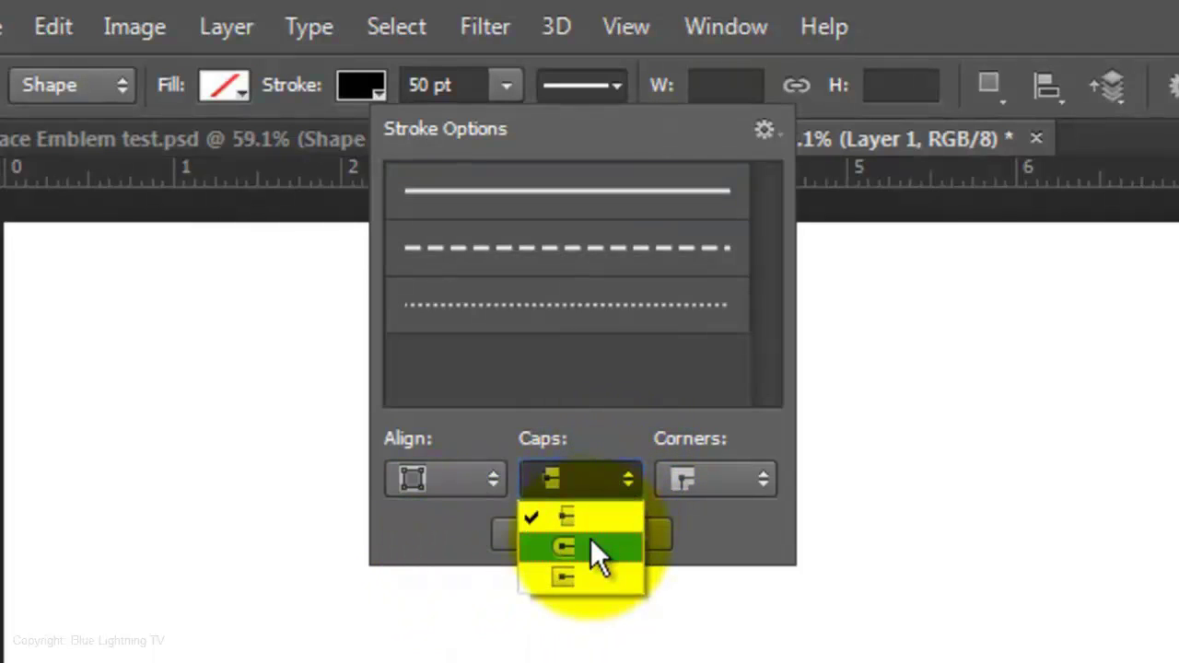
click(590, 547)
click(751, 478)
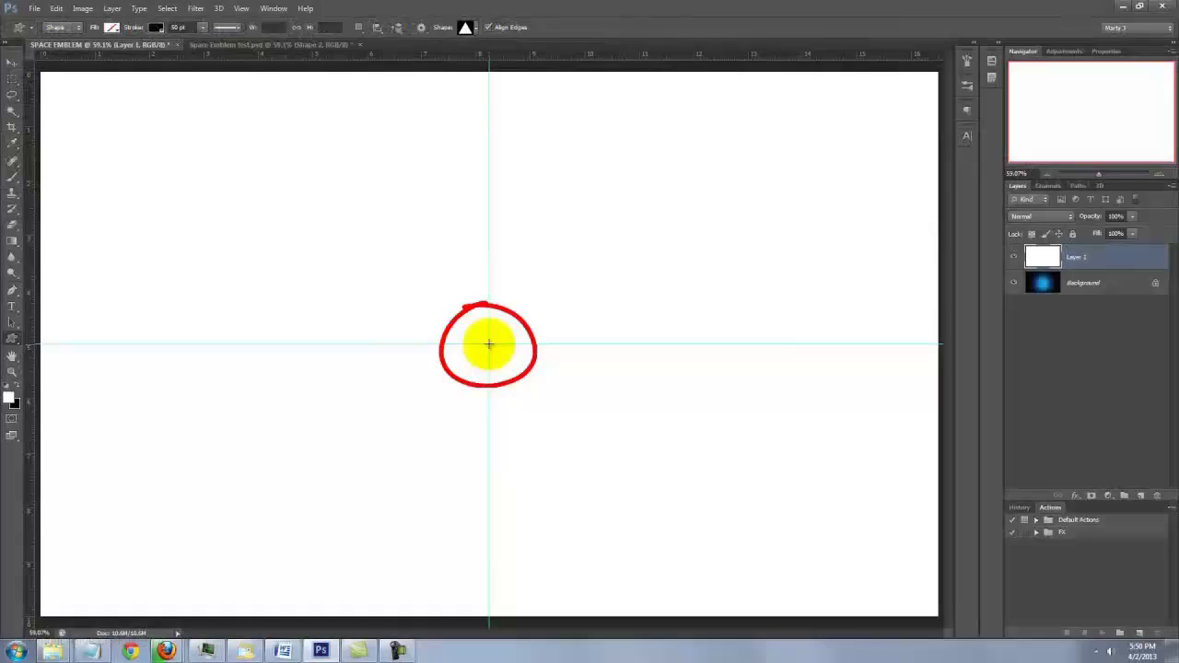
Draw a triangle 1200 px wide from the centre at the guide intersection
click(489, 345)
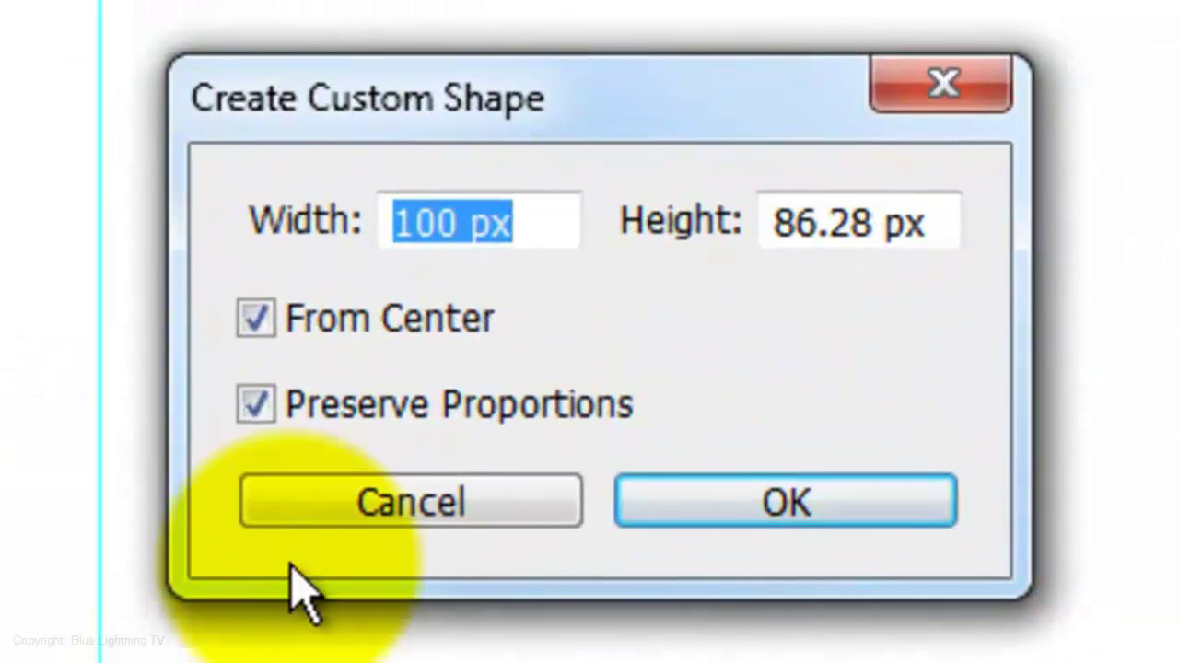
click(461, 223)
key(BackSpace)
key(BackSpace)
text(200)
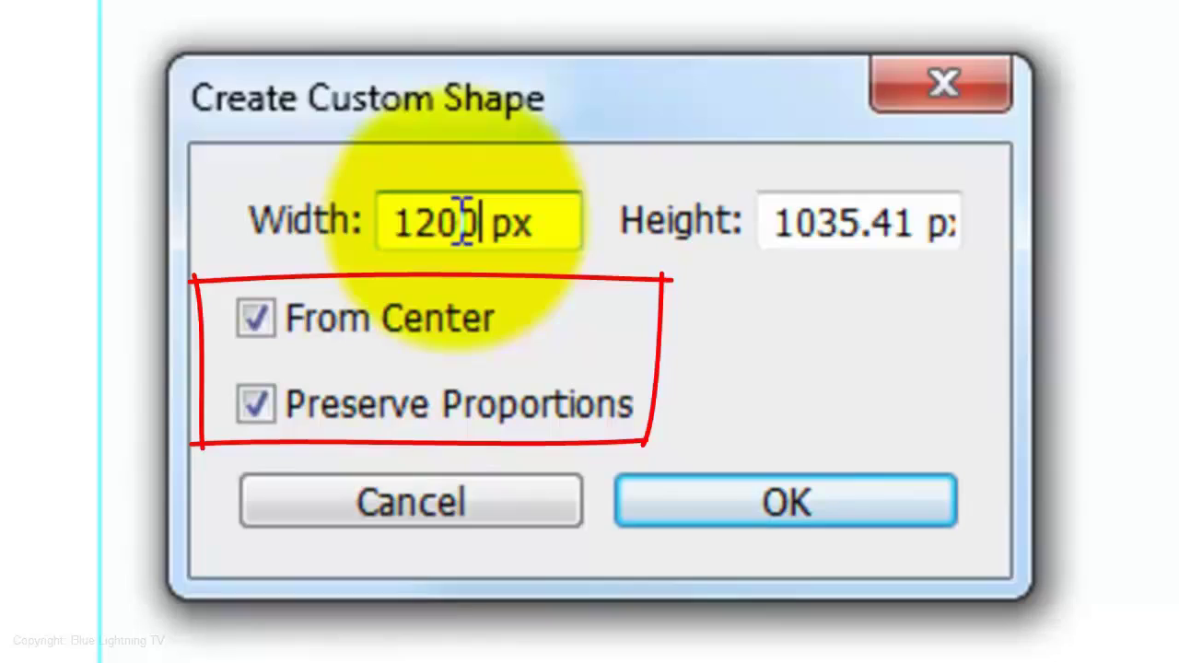
click(758, 513)
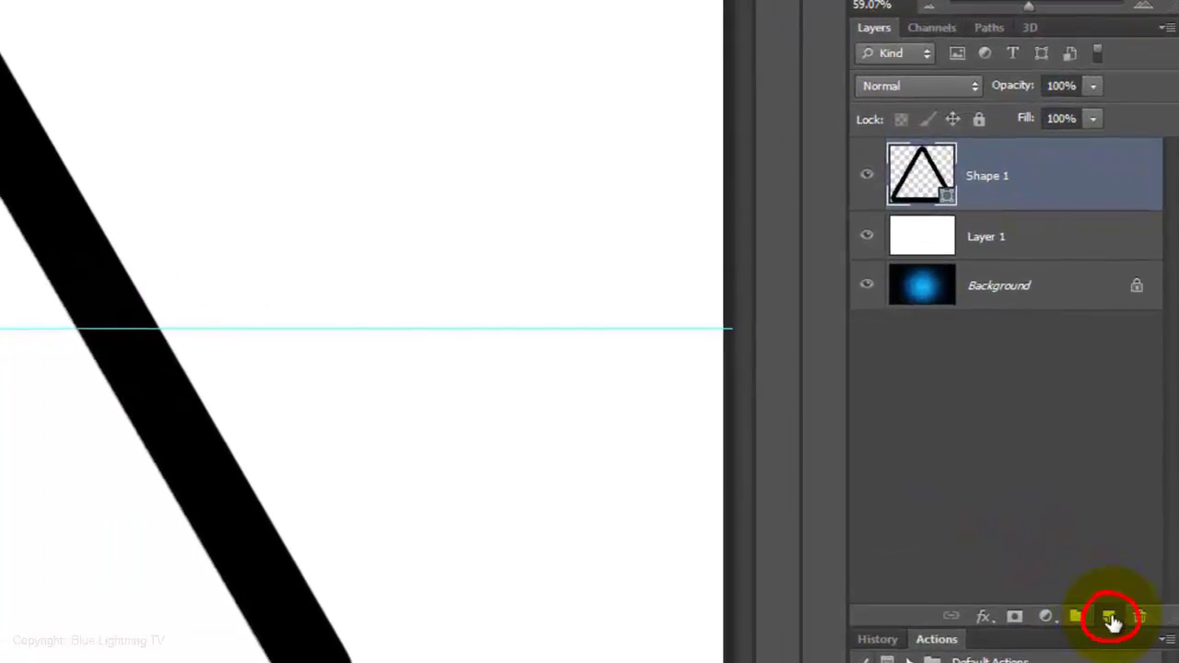
Add a new empty layer and set the shape fill colour to white
click(1110, 618)
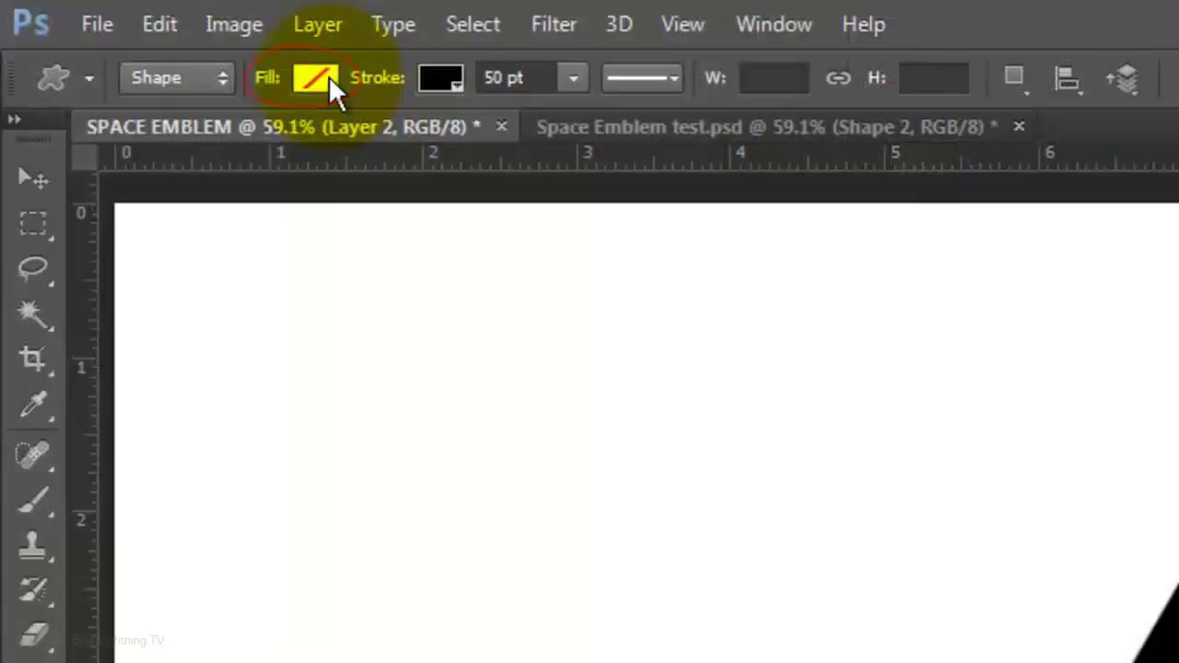
click(329, 75)
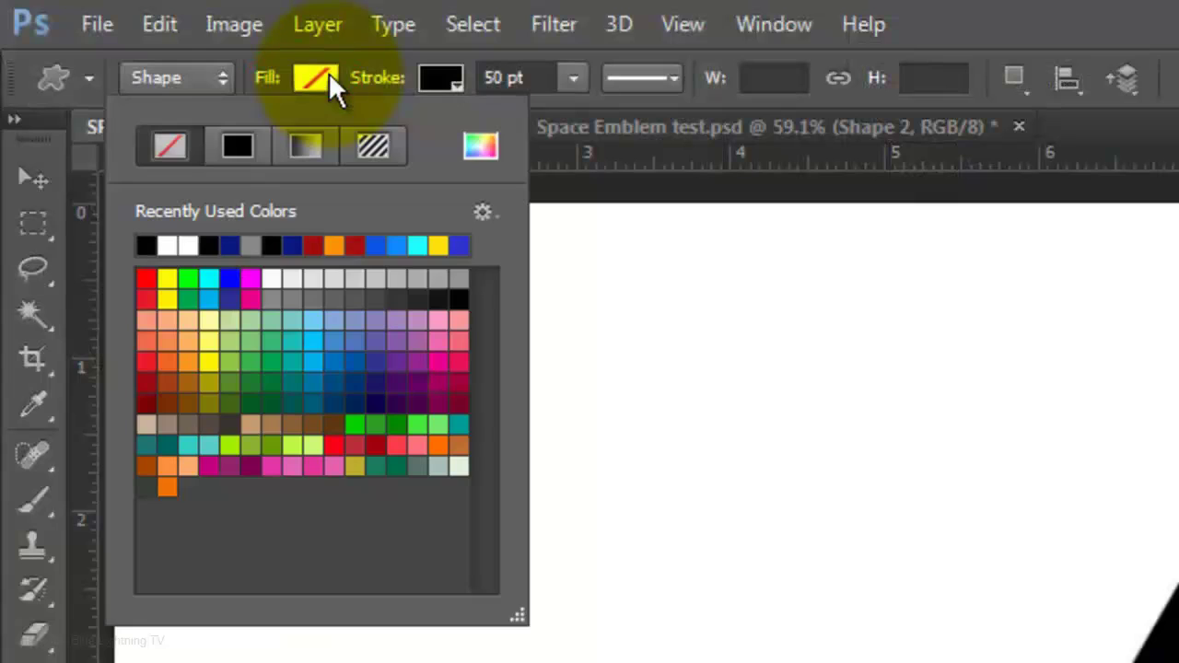
click(481, 149)
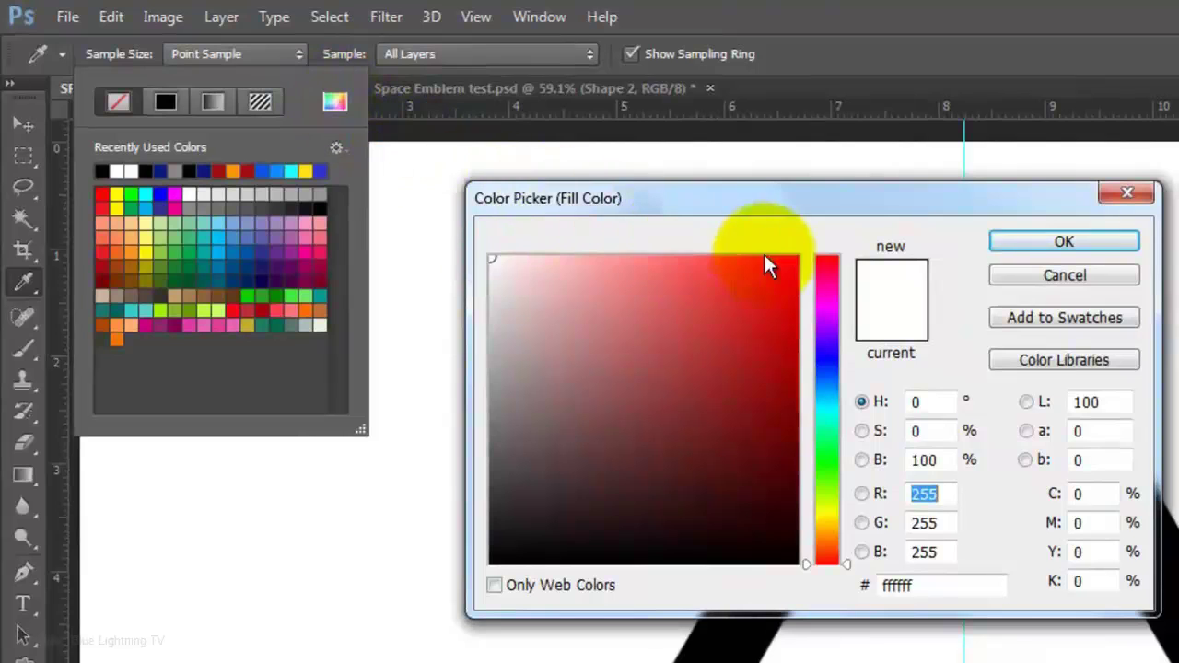
click(1039, 243)
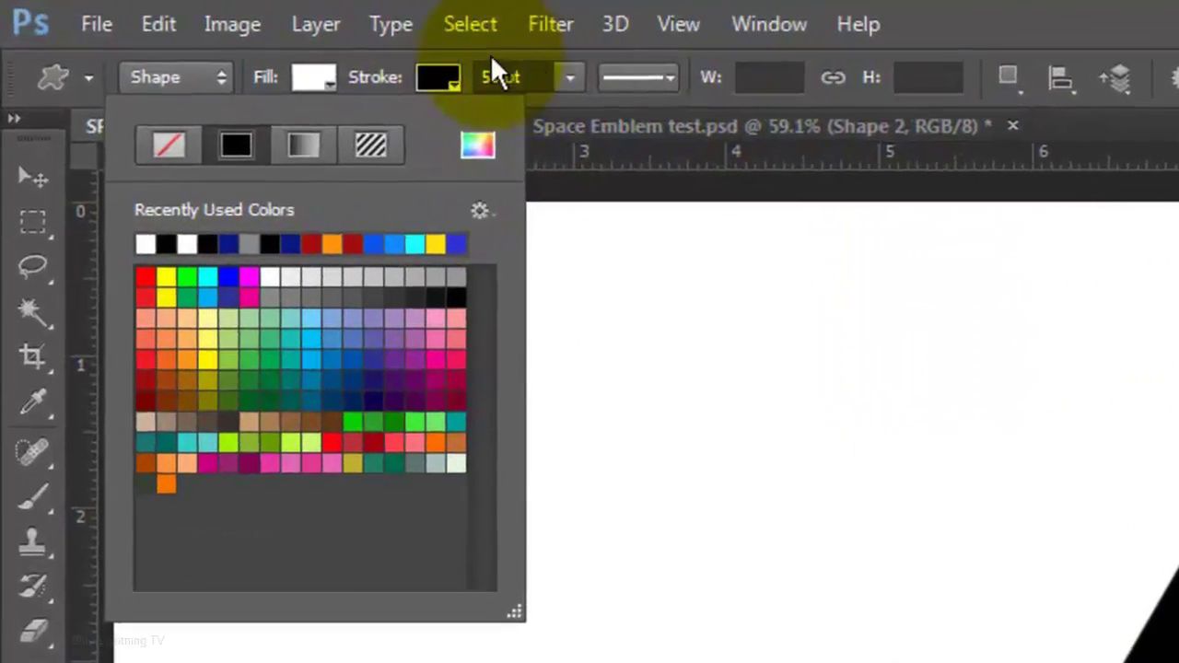
Set the shape stroke to white with a 10 pt width
click(302, 53)
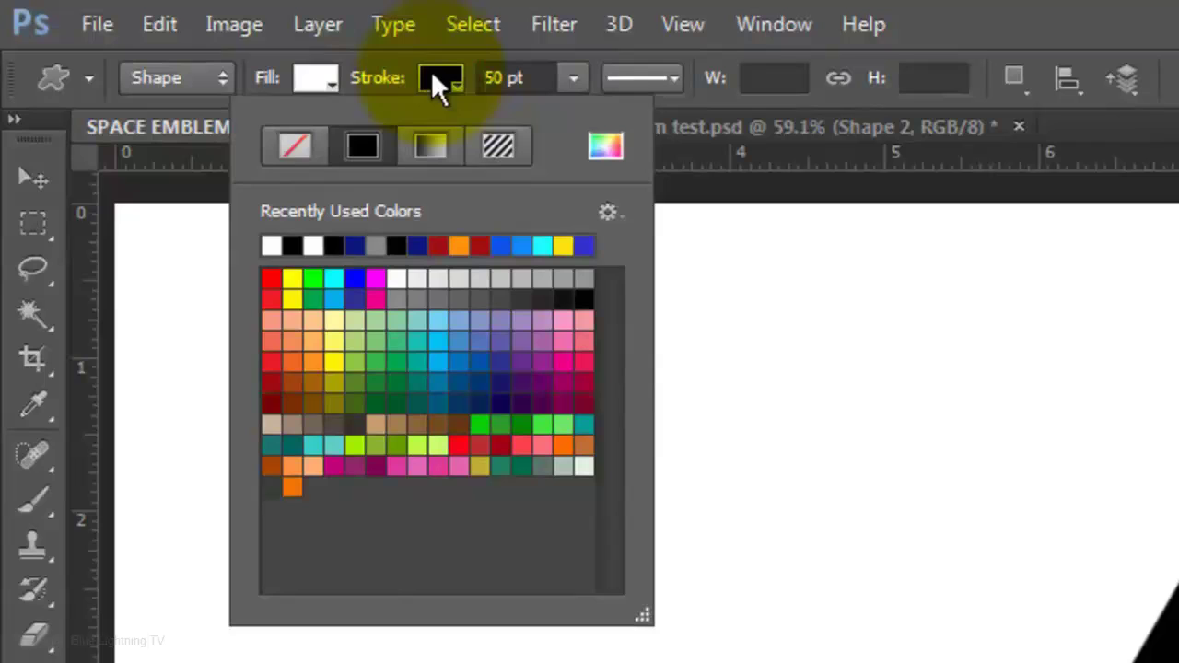
click(270, 246)
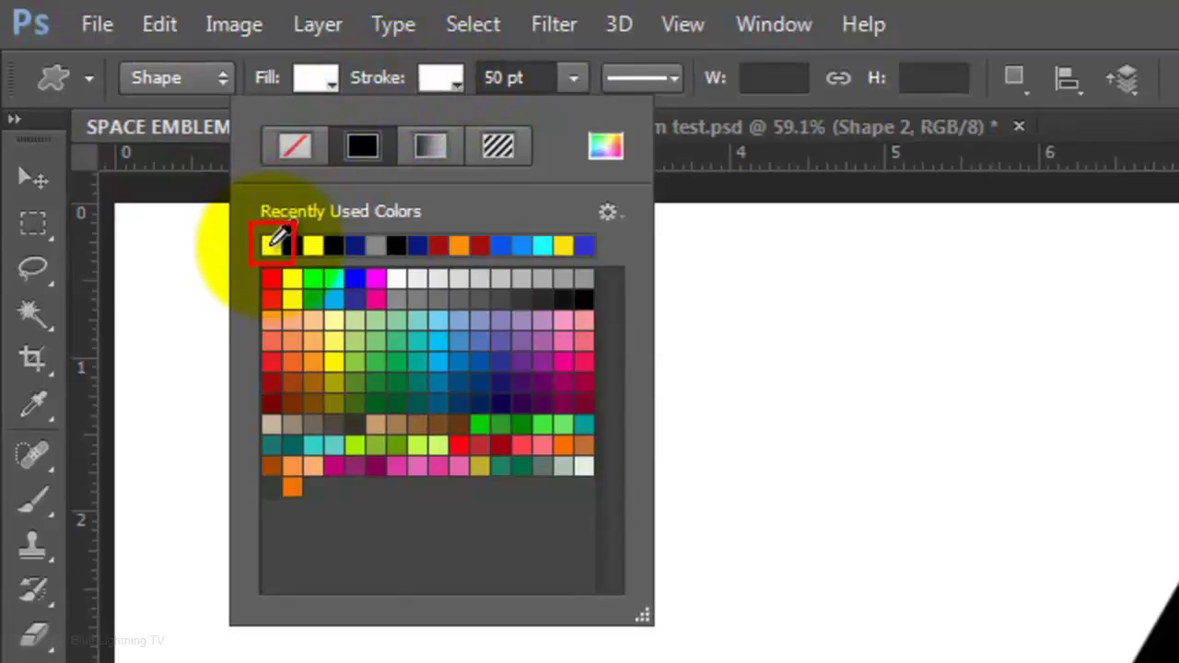
click(498, 77)
text(10)
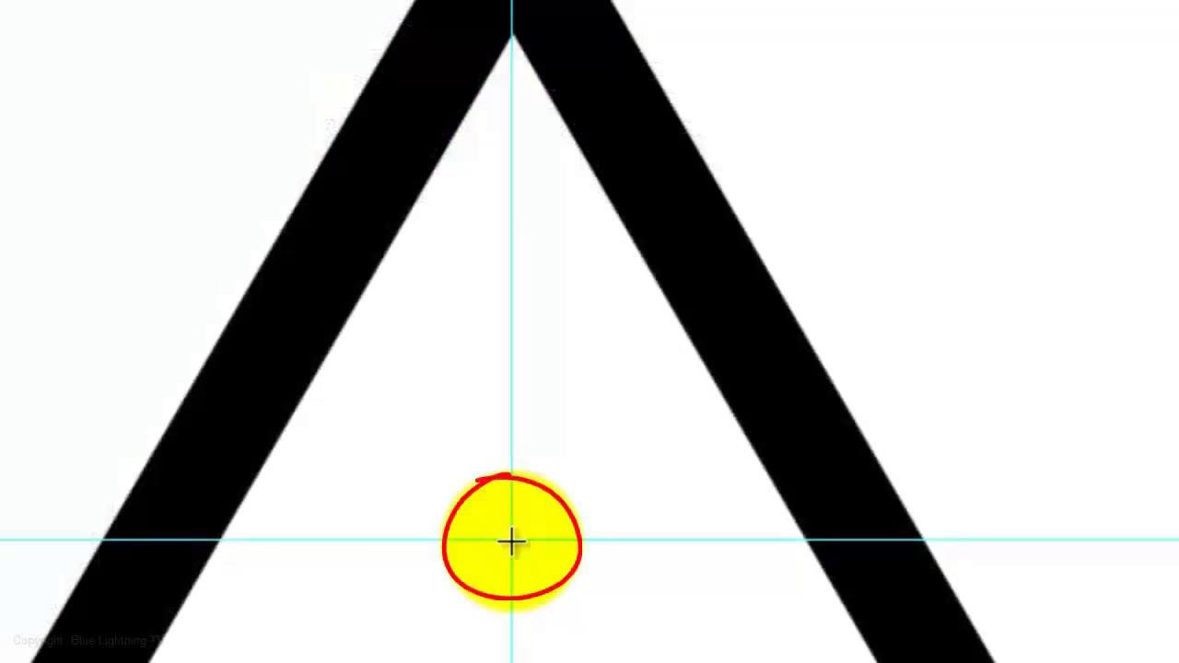
Draw a second white triangle, 1200 px wide, at the guide crossing
click(512, 542)
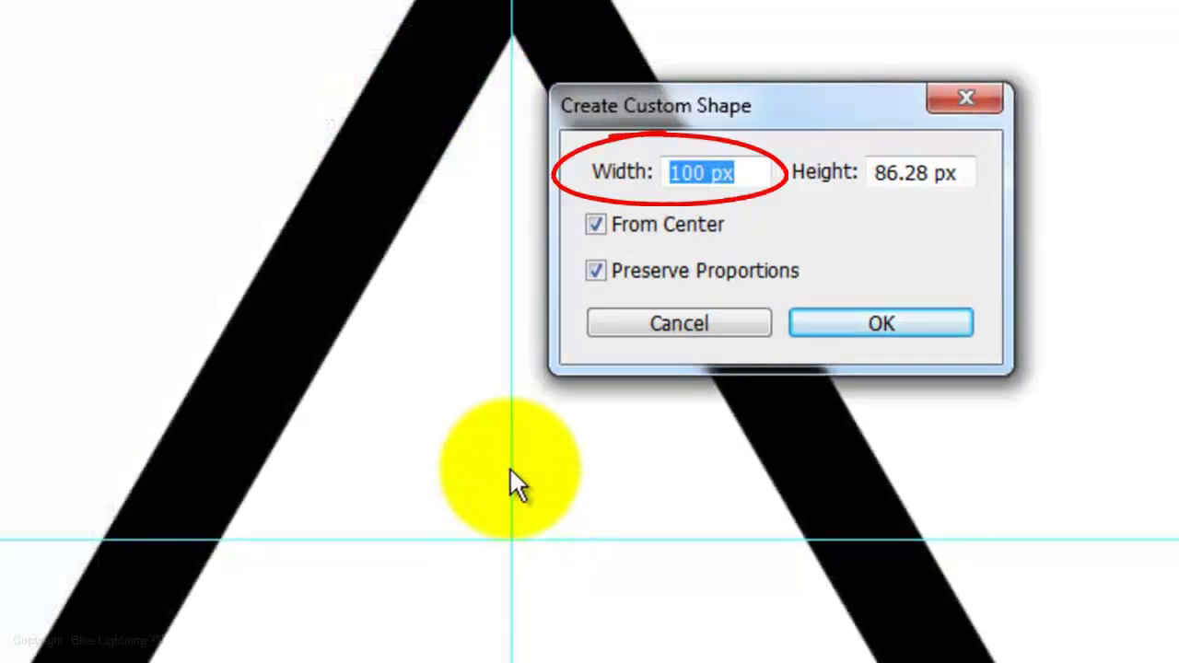
text(1200)
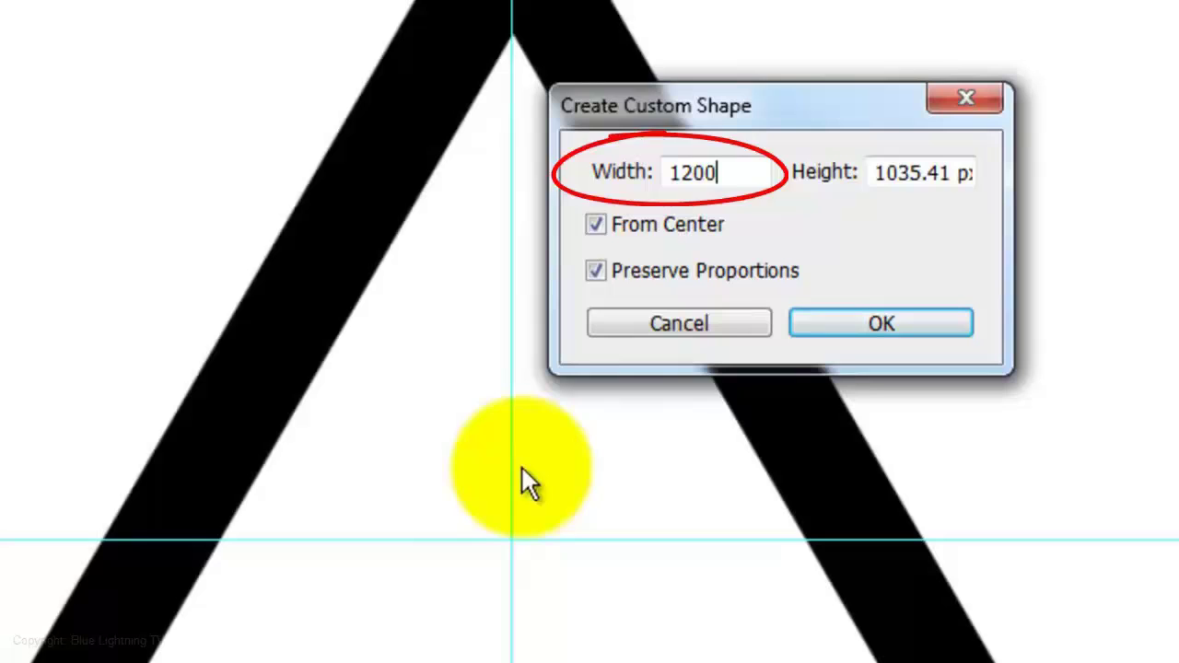
click(877, 326)
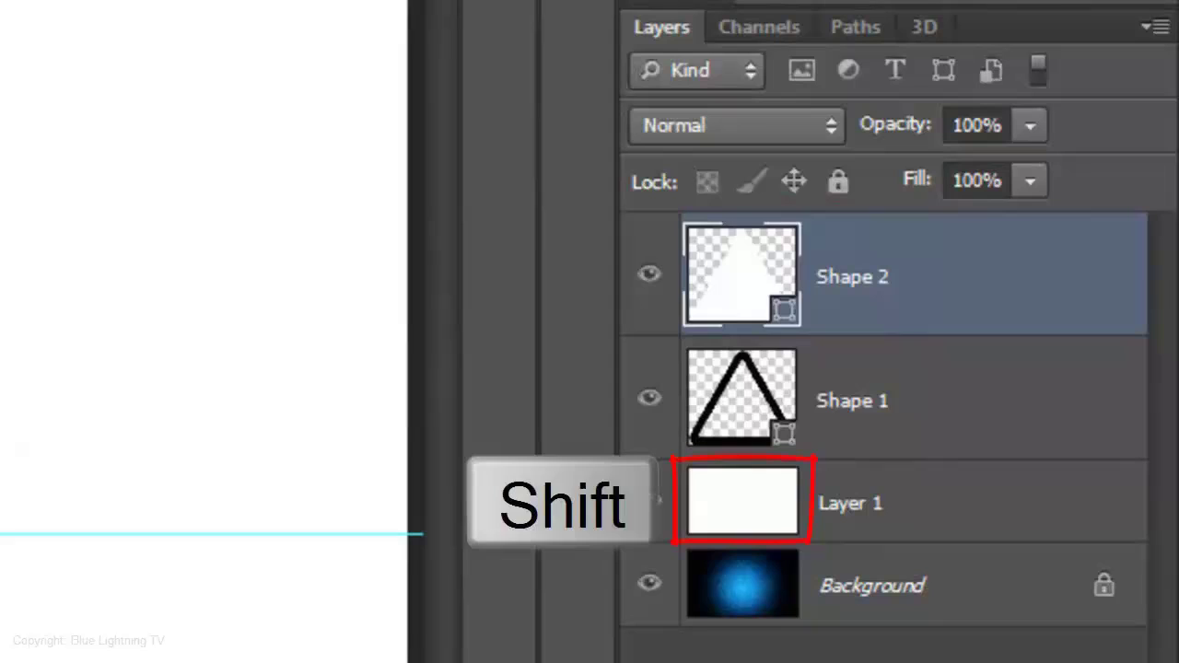
Select Shape 2 through Layer 1 and merge them with Ctrl+E
shift+click(757, 510)
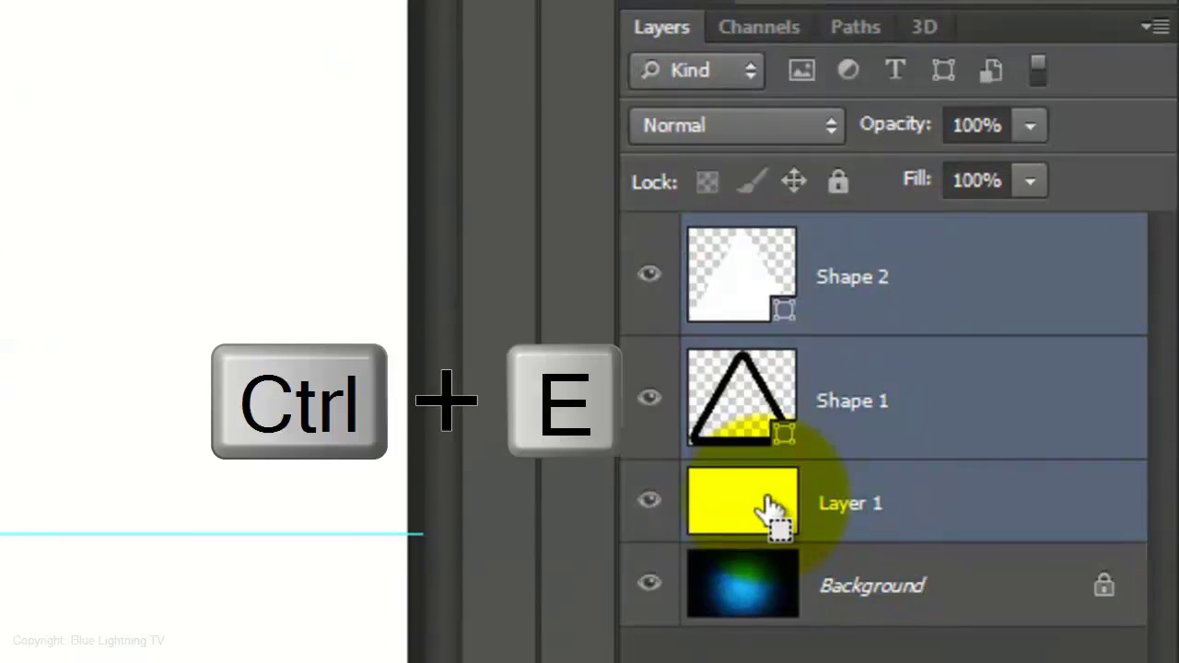
key(ctrl+e)
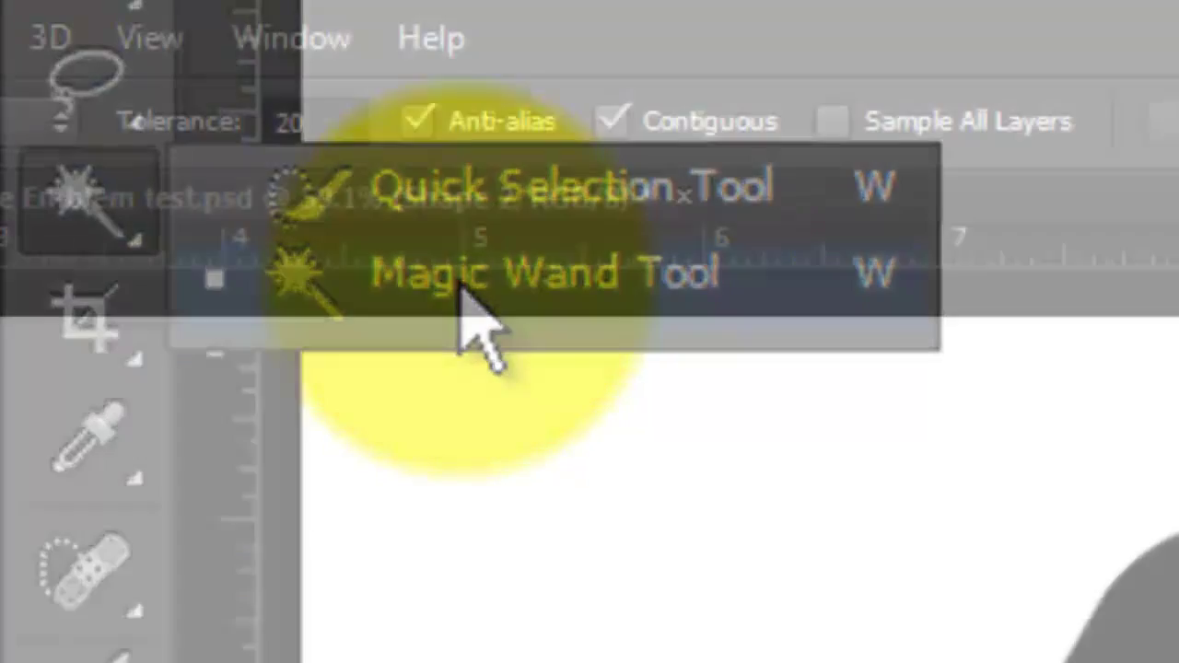
Use the Magic Wand to select the white interior of the triangle
click(463, 287)
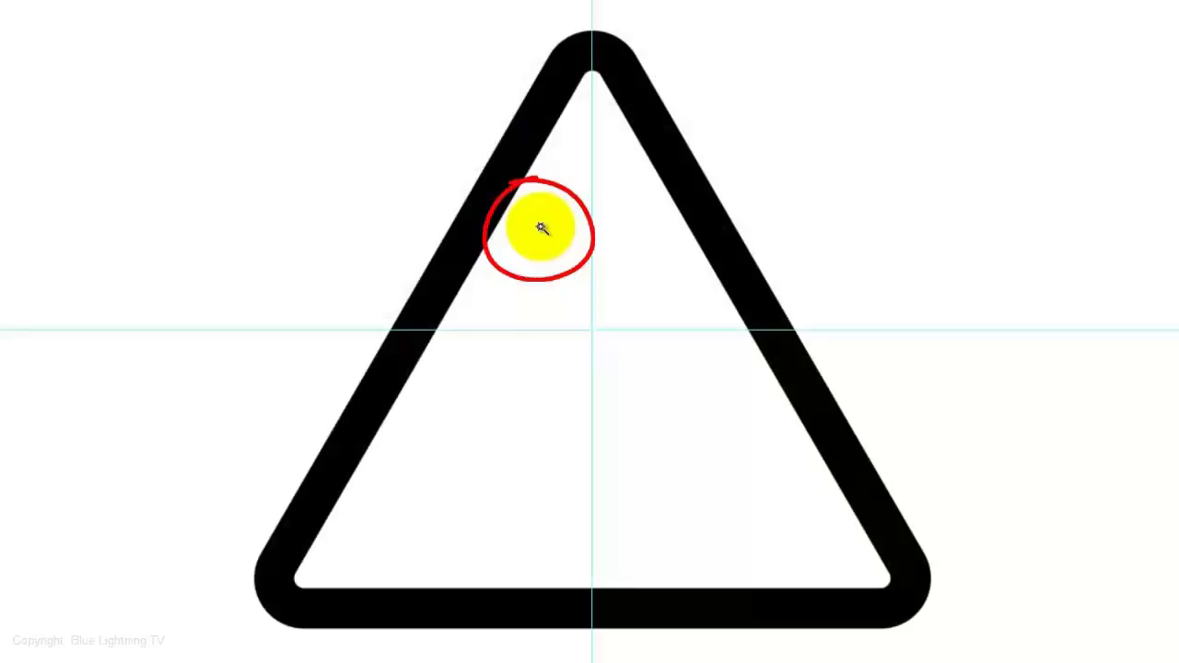
click(542, 229)
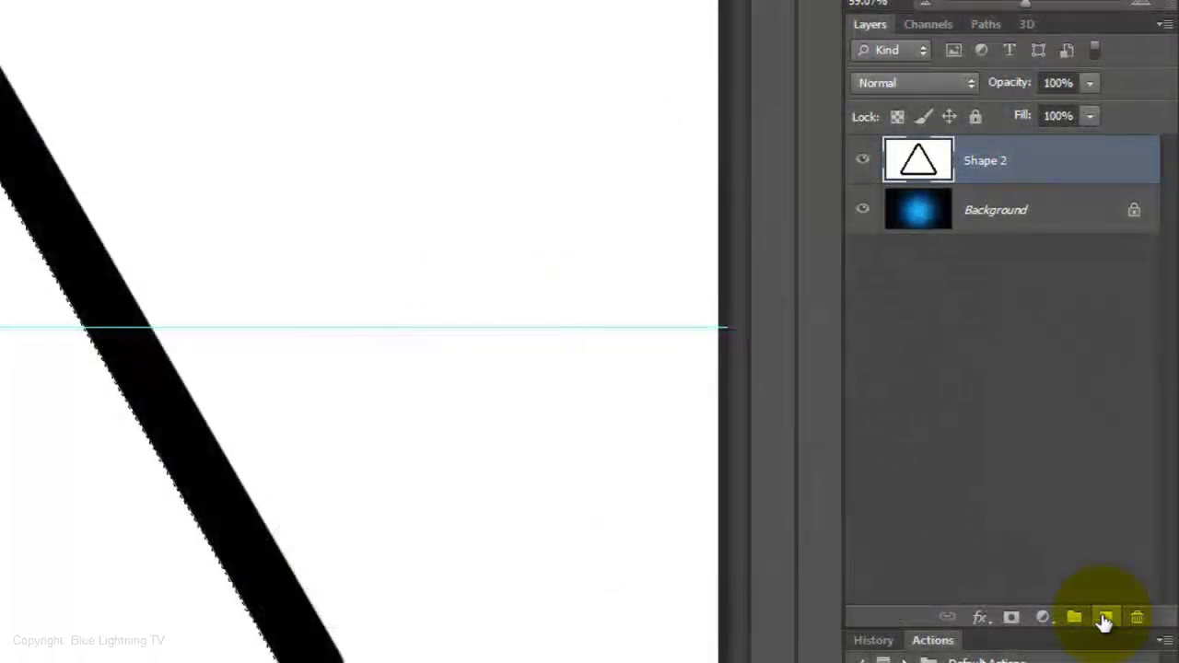
On a new layer, fill the triangle selection with dark blue 09177f and deselect
click(1105, 620)
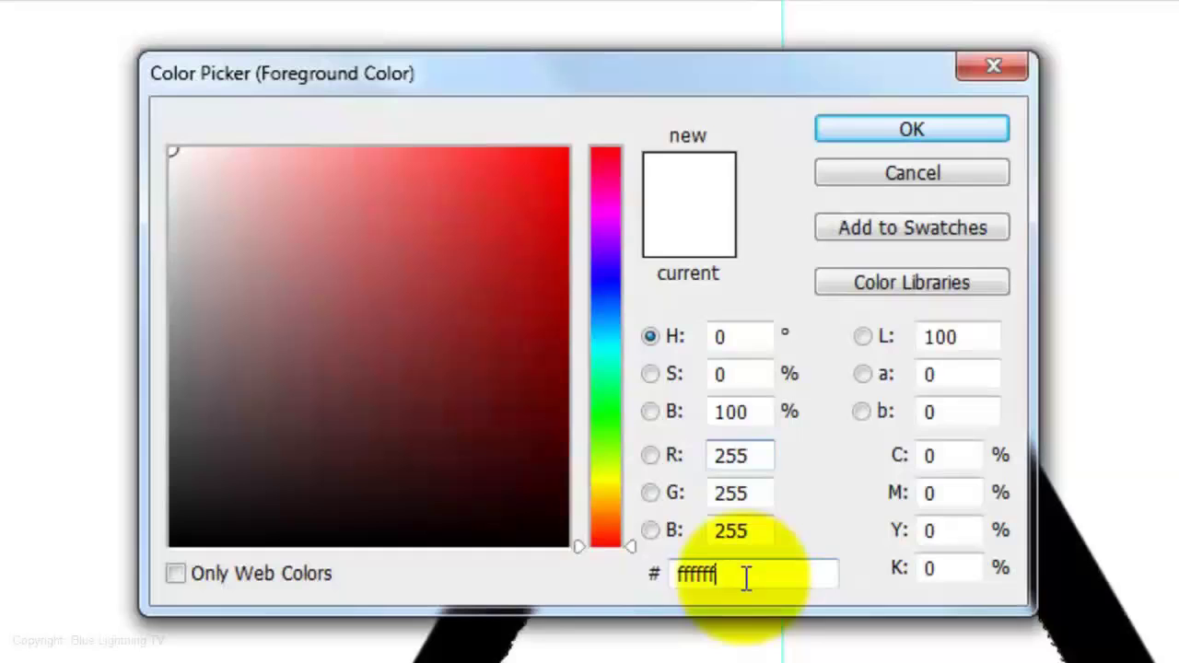
double_click(750, 577)
text(09177f)
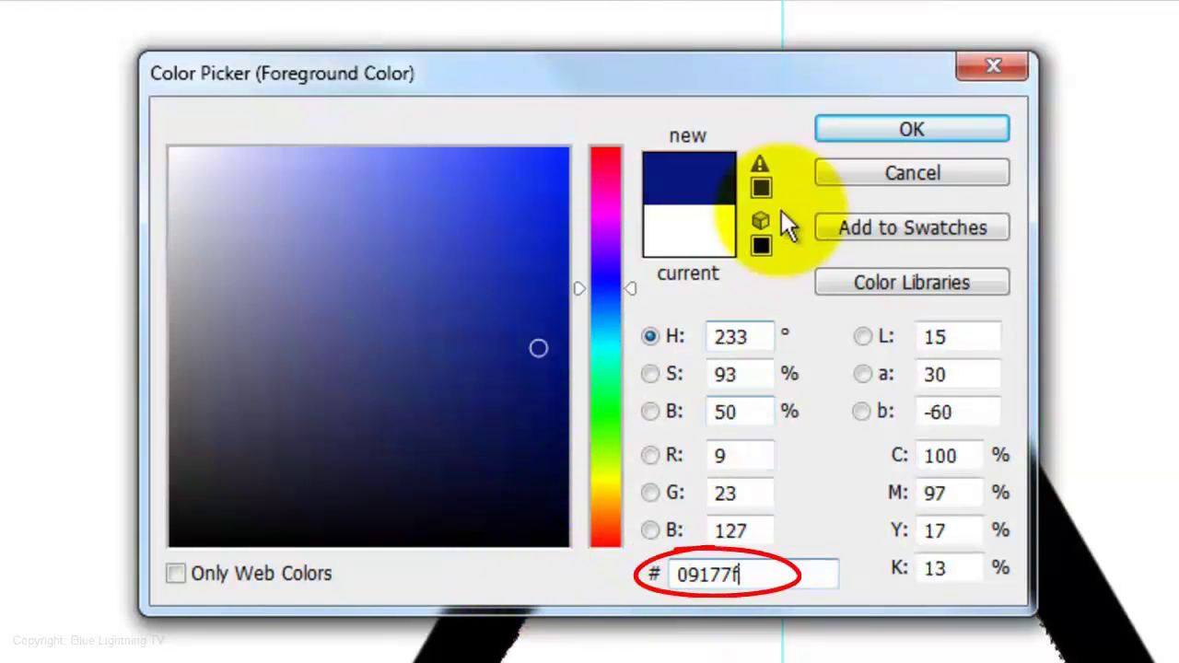
click(902, 129)
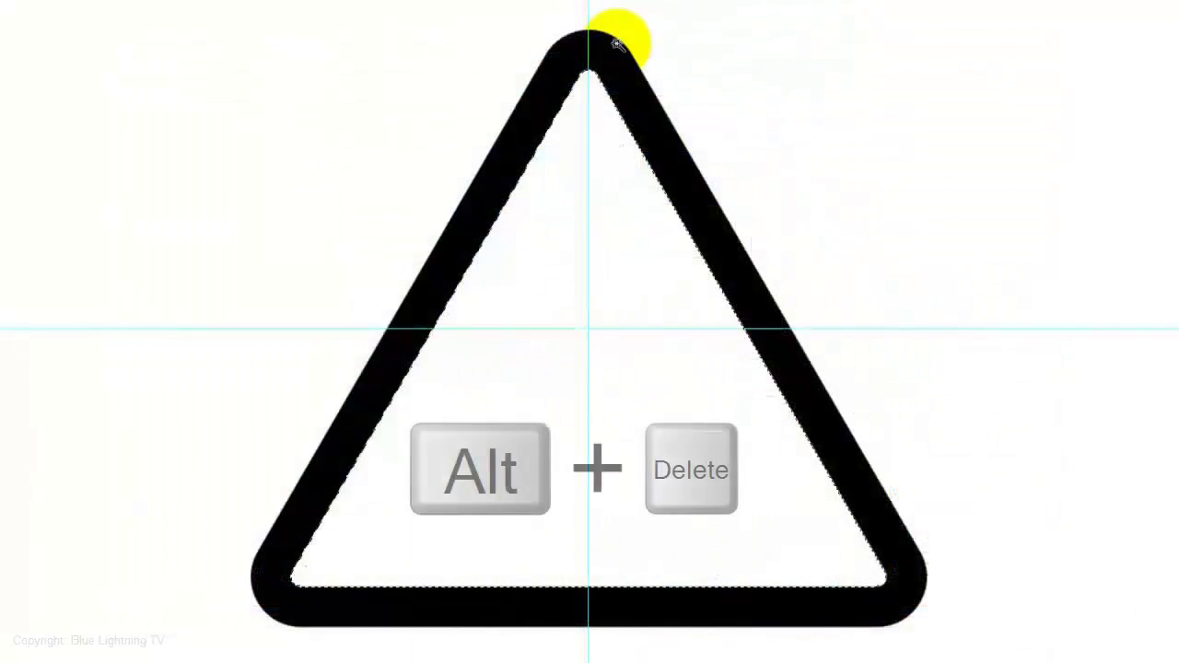
key(alt+Delete)
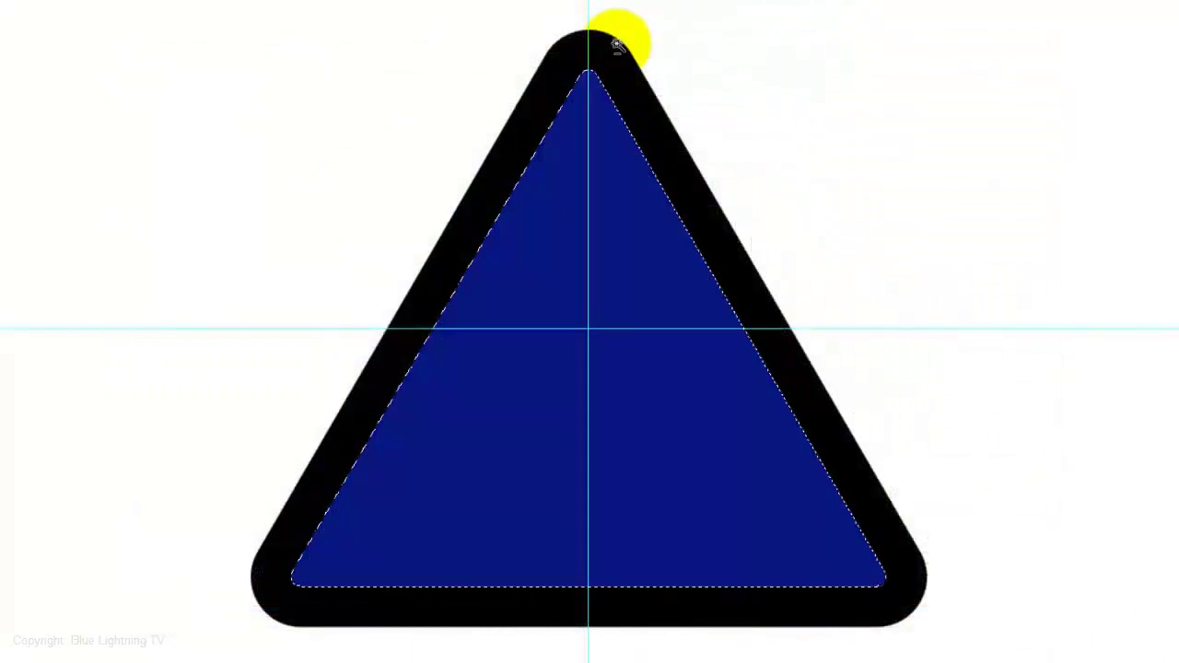
key(ctrl+d)
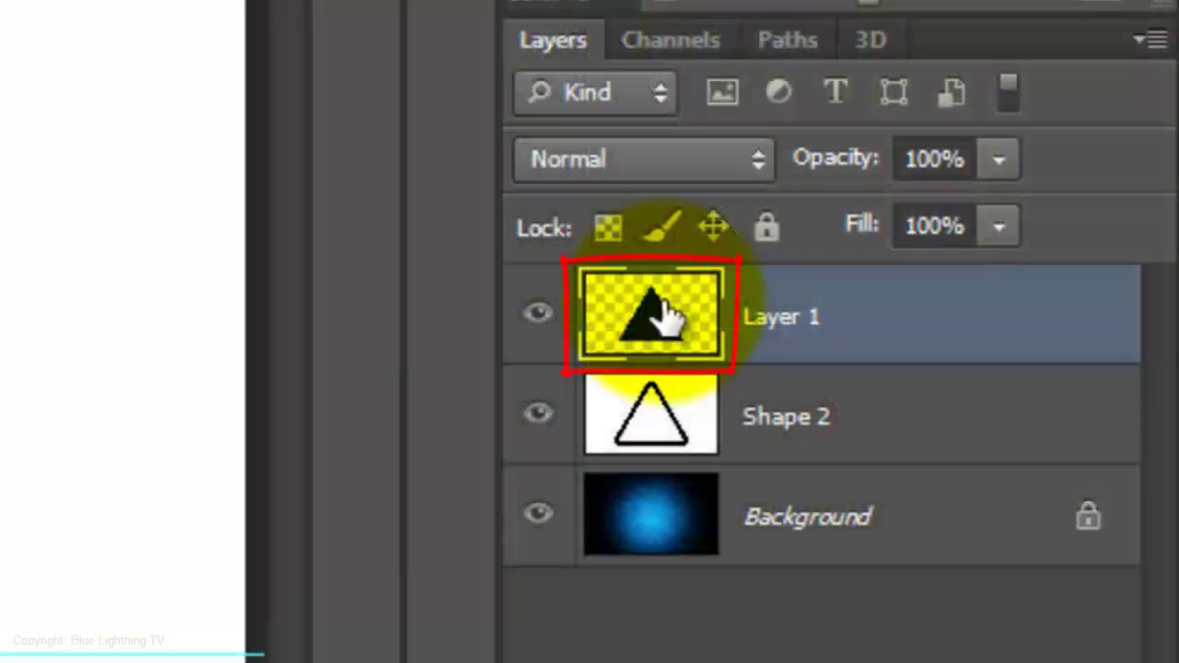
Add an Inner Shadow to Layer 1 with Normal blend, 100% opacity and global light off
double_click(666, 313)
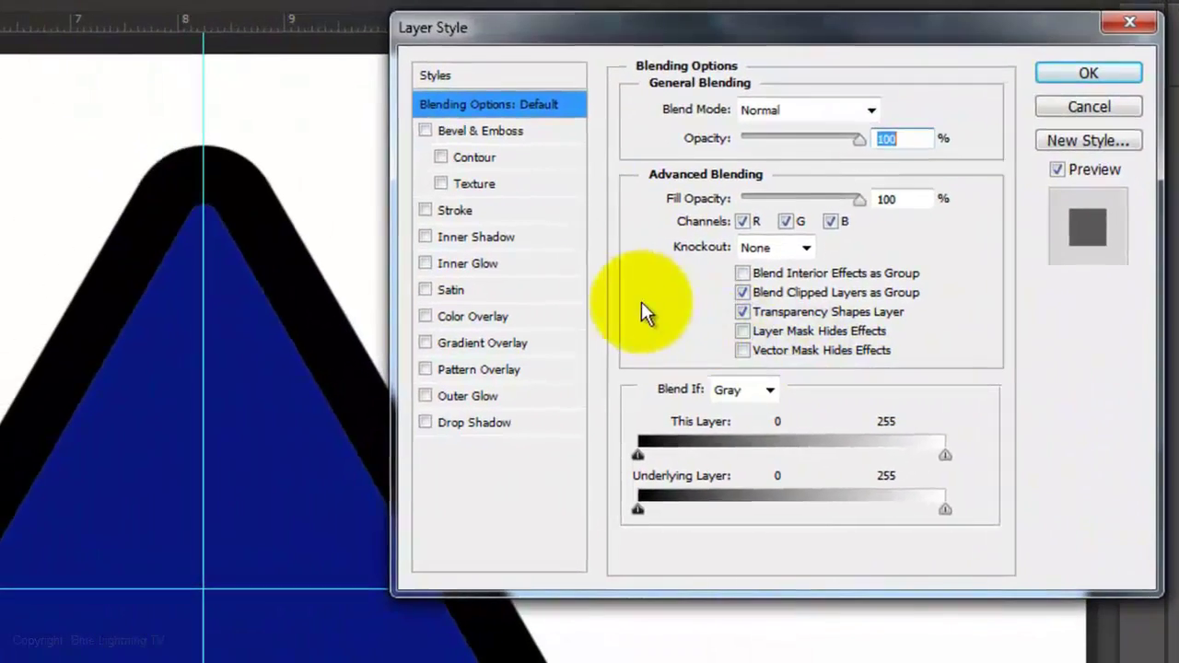
click(485, 237)
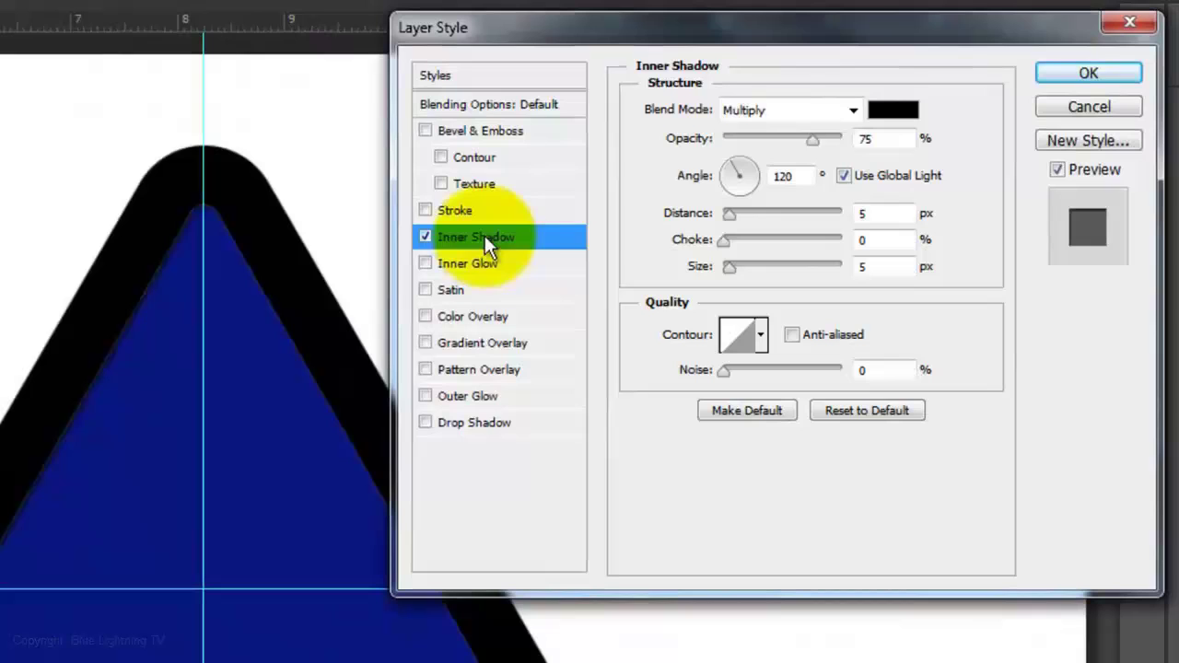
click(848, 109)
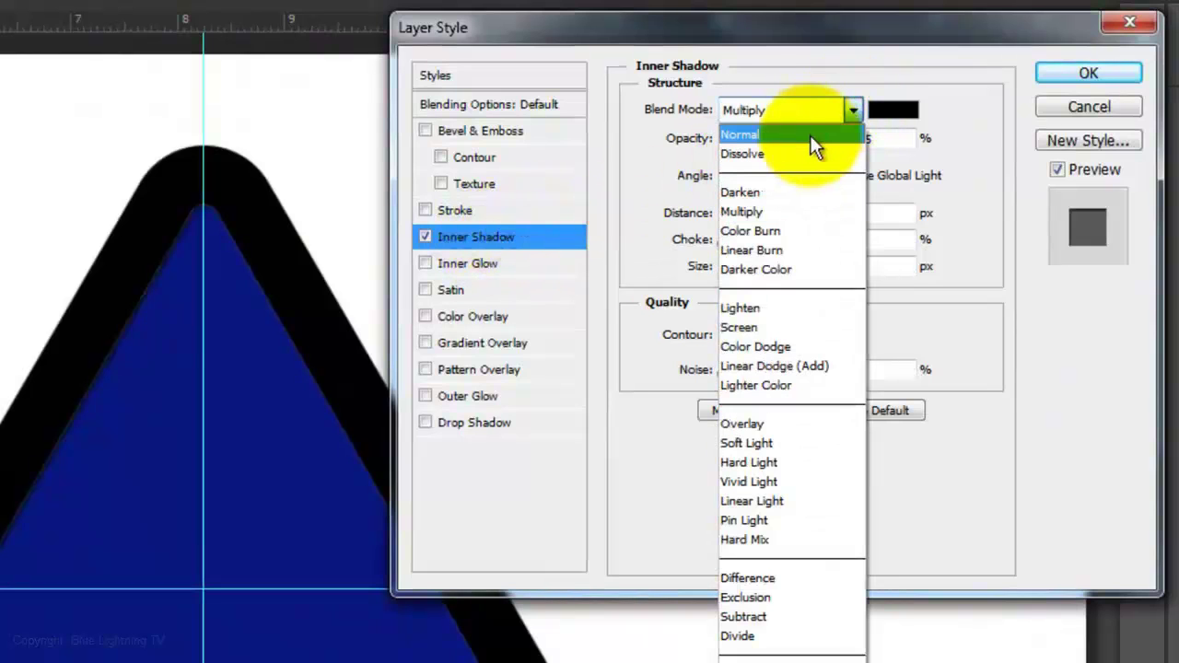
click(810, 134)
drag(813, 143, 855, 141)
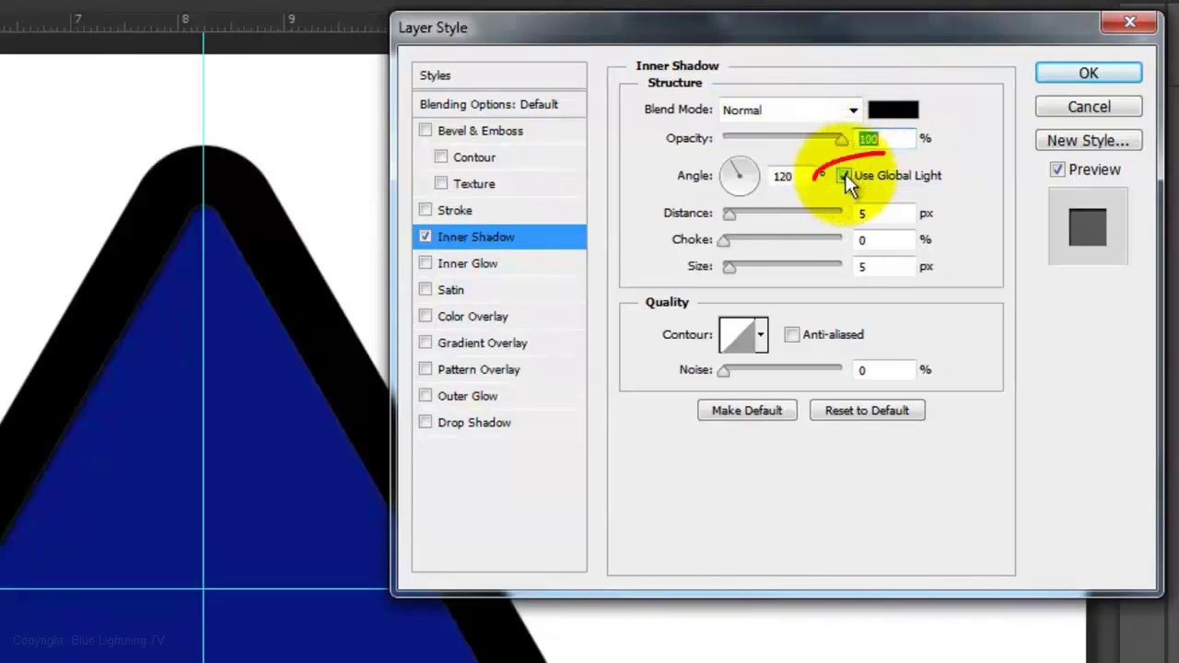
click(845, 175)
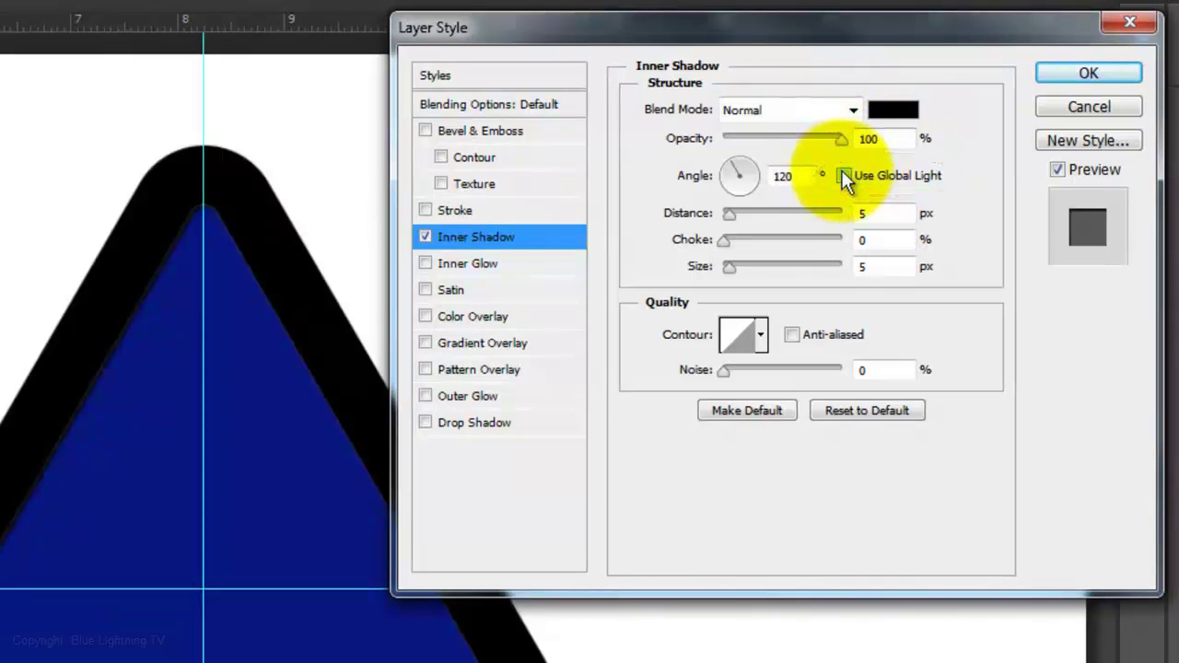
Set the inner shadow distance to 0 px, choke to 100% and size to 50 px
key(BackSpace)
text(0)
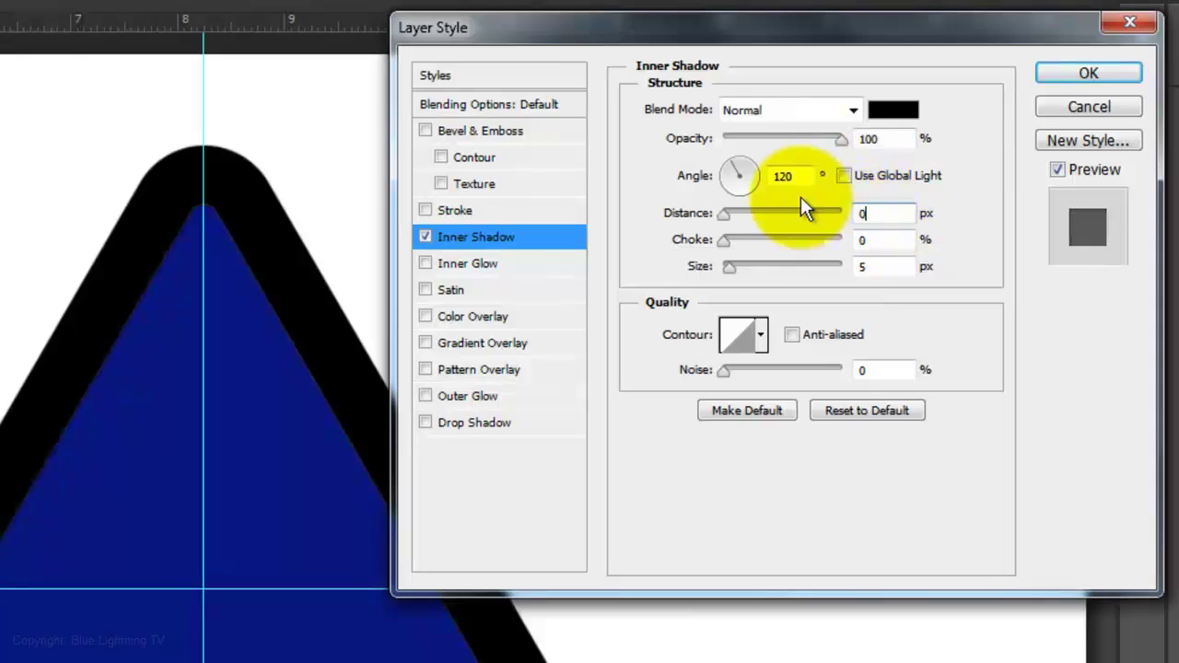
double_click(866, 240)
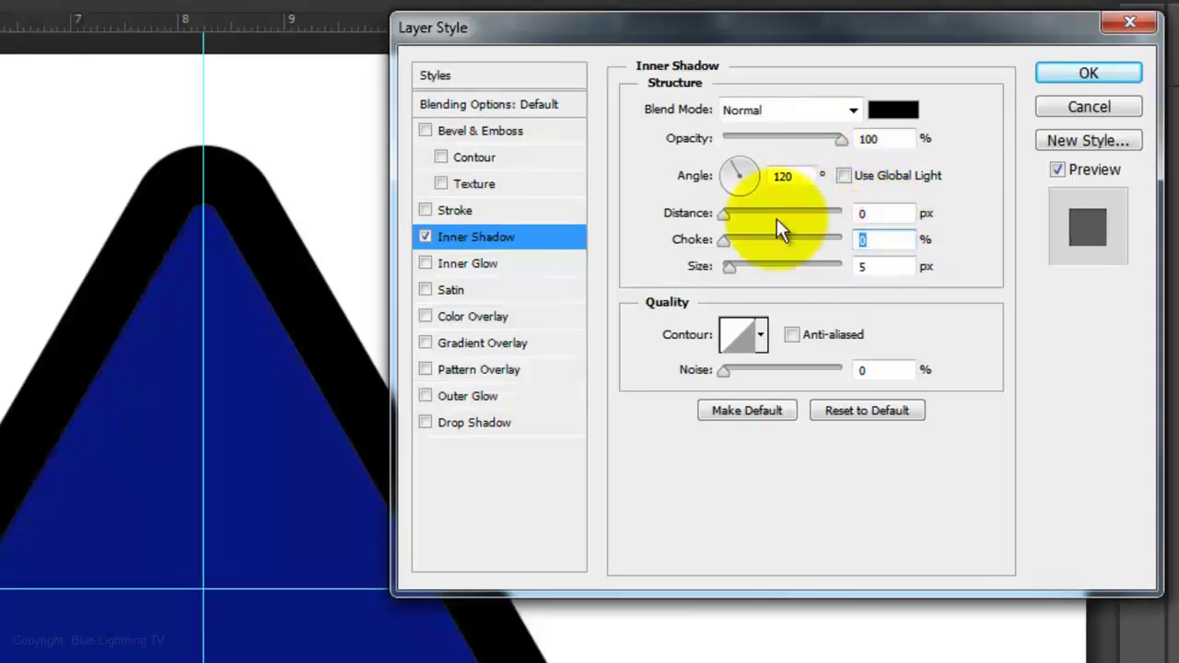
text(100)
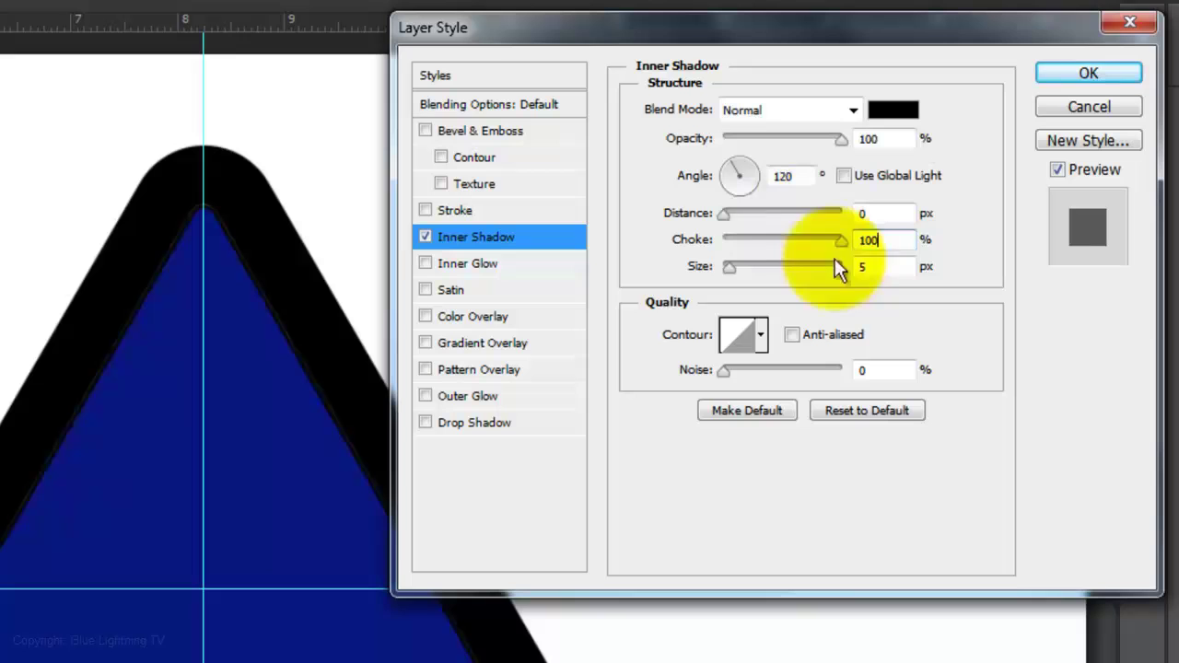
key(Tab)
text(50)
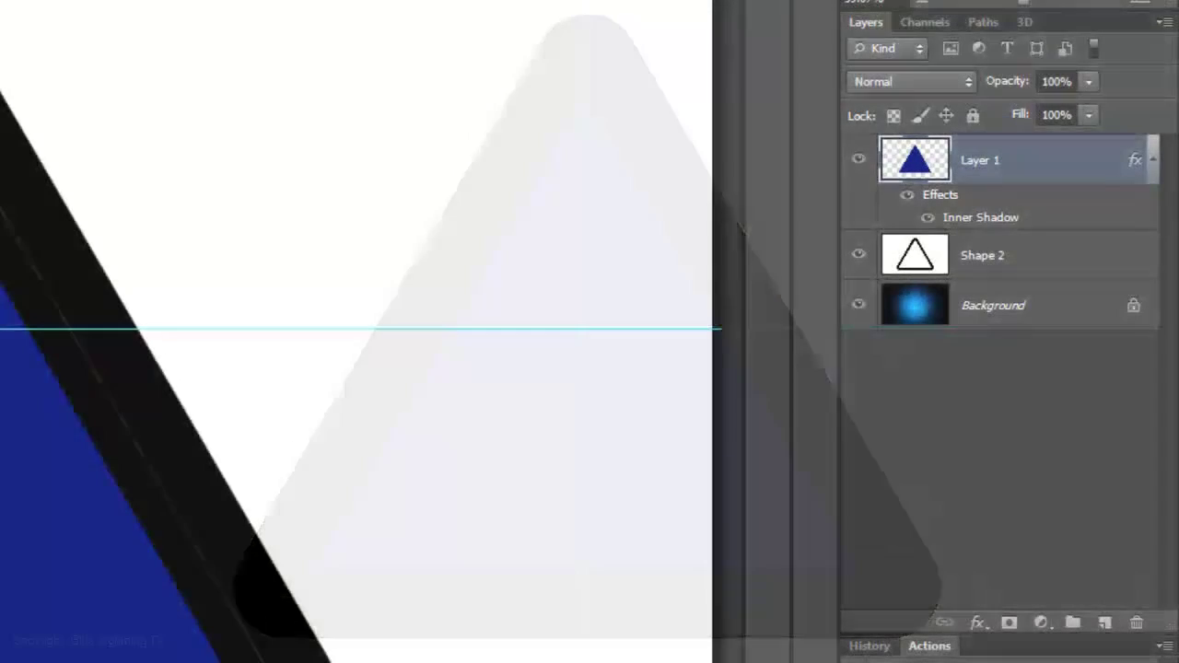
Hide the blue Layer 1, load the Shape 2 frame as a selection, and reselect Layer 1
click(859, 161)
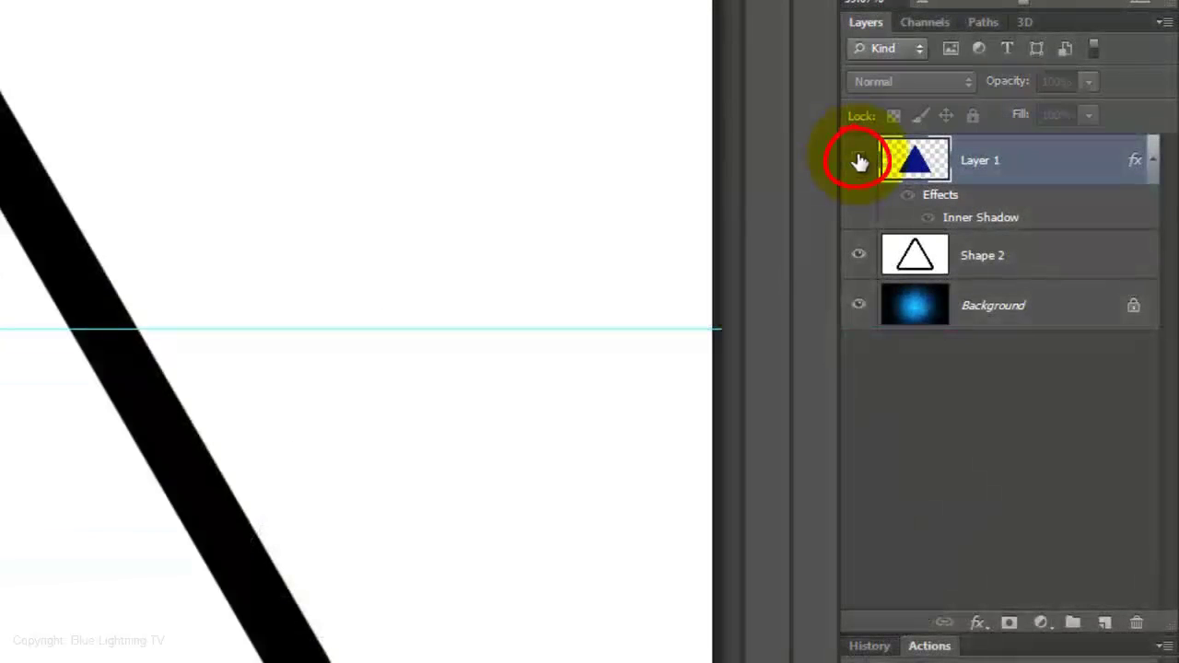
click(913, 258)
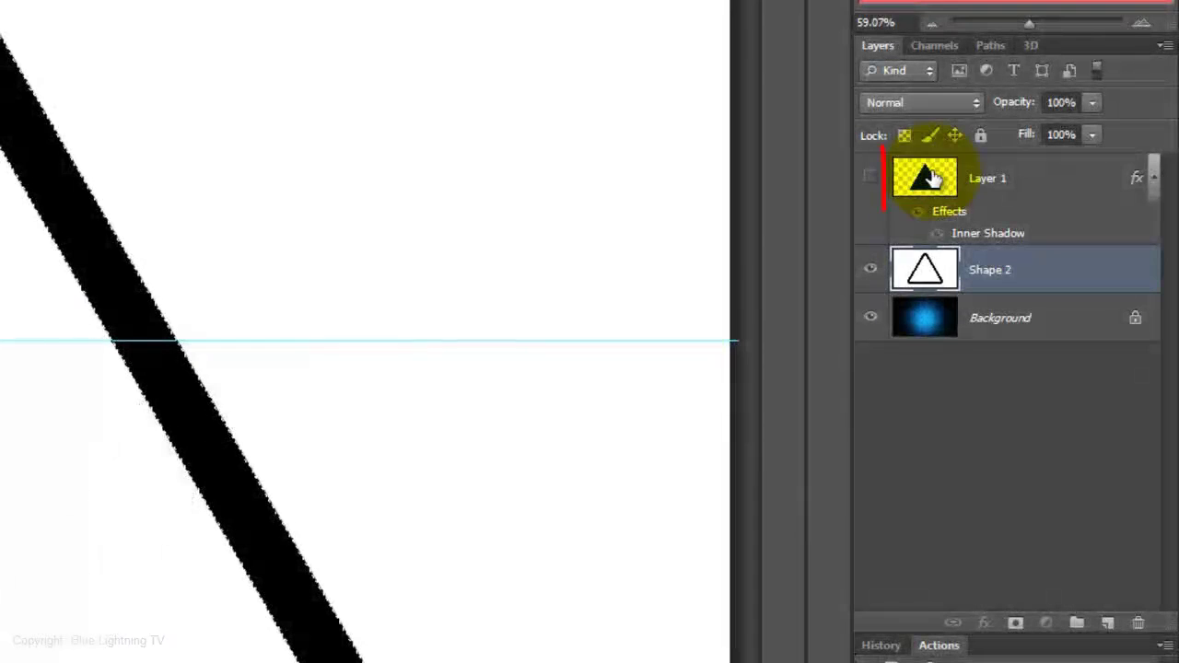
click(931, 177)
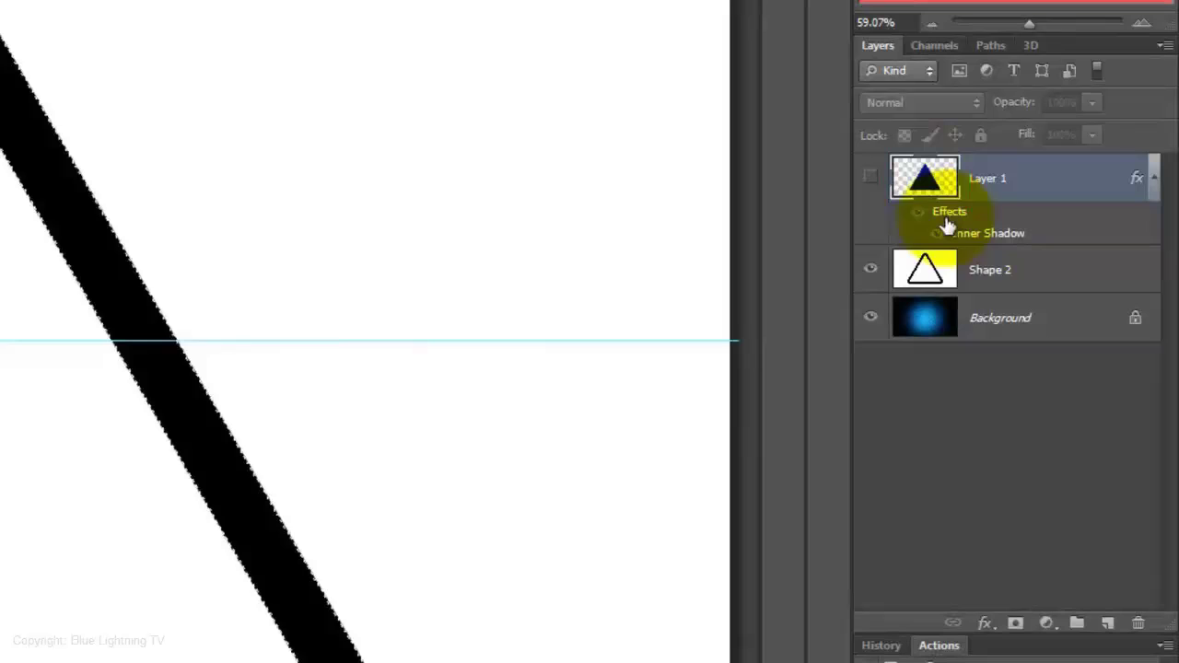
Create a new layer named FRAME and fill the frame selection on it
click(1110, 624)
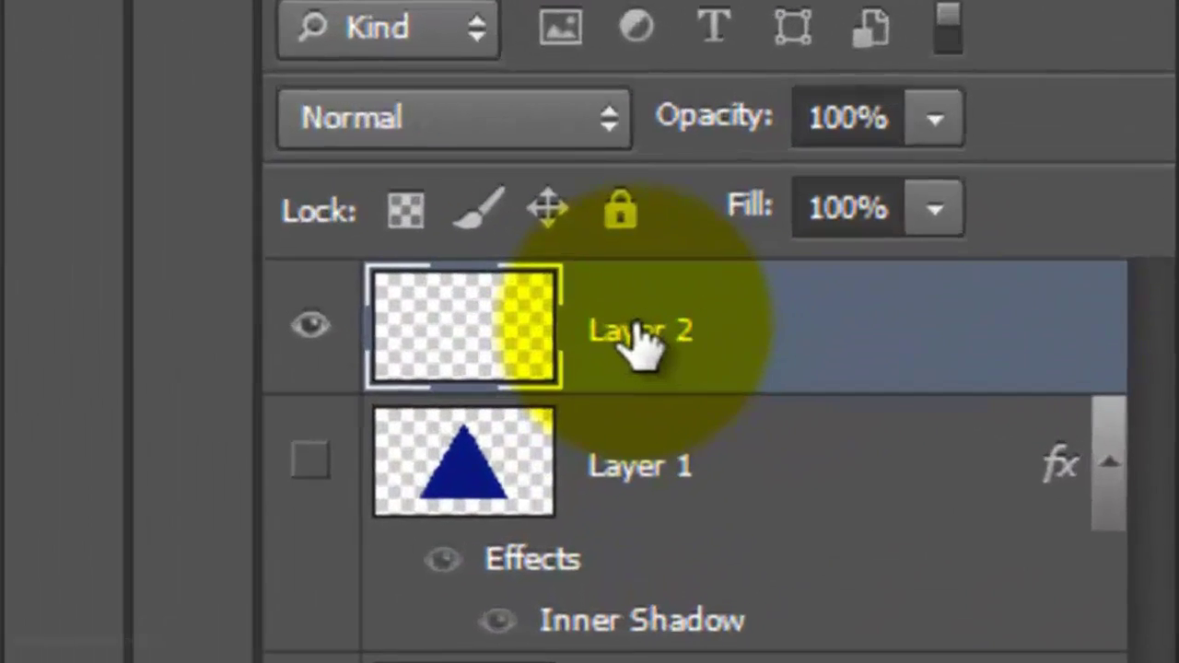
double_click(988, 177)
text(FRAME)
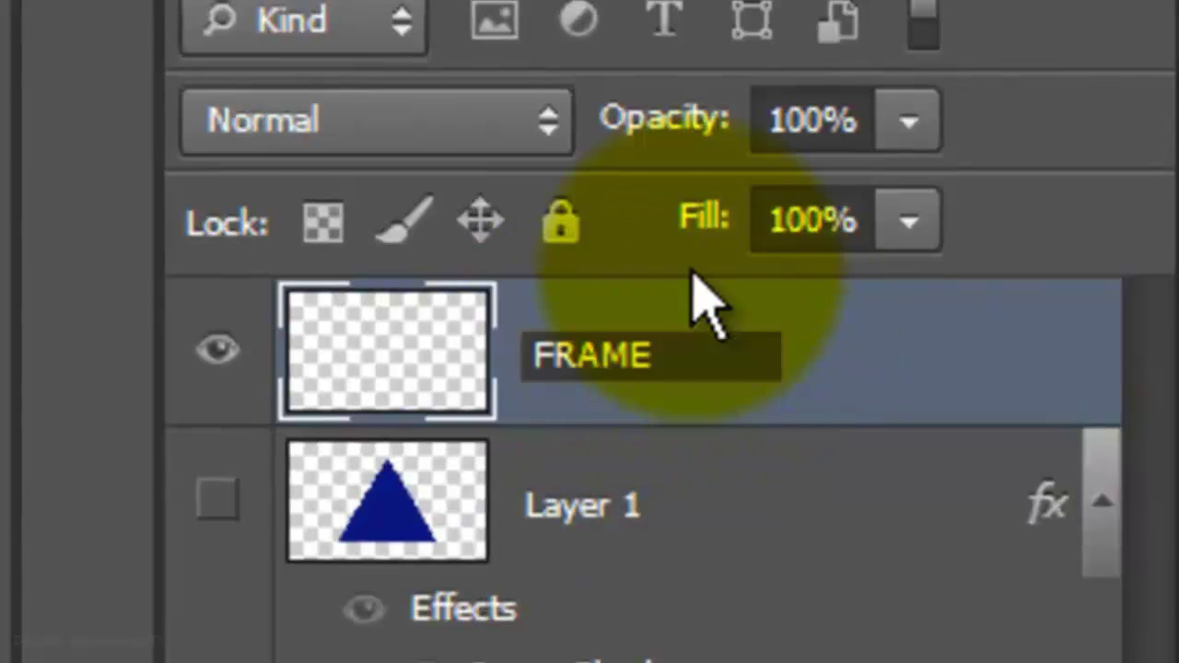
key(Return)
key(ctrl+Delete)
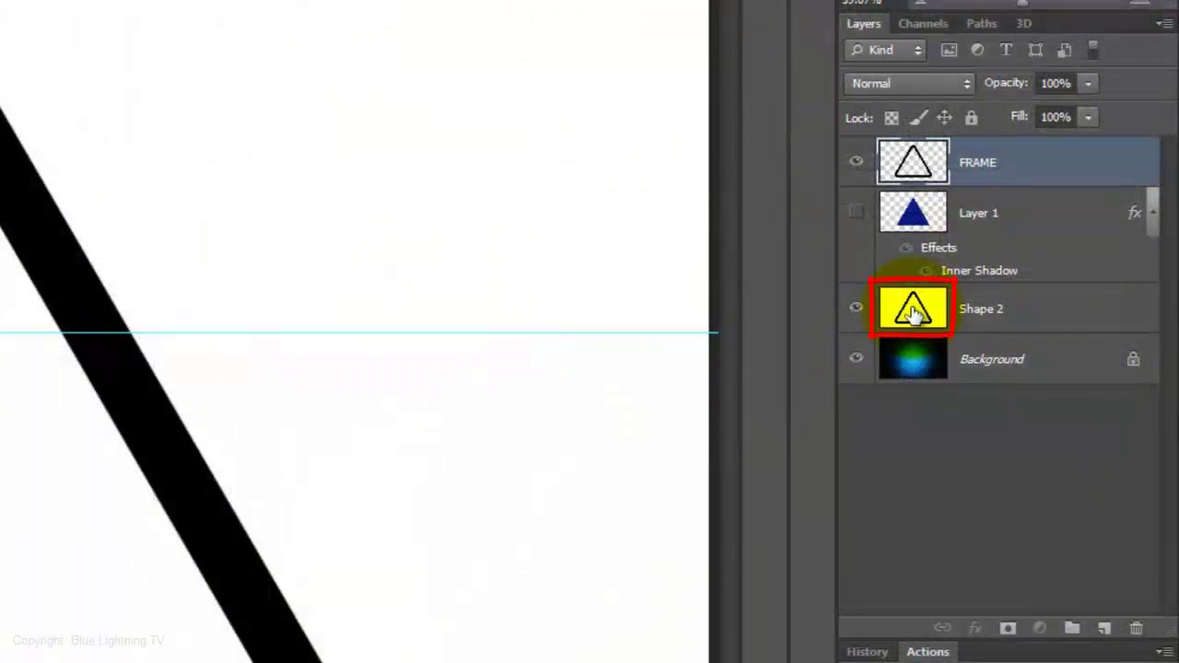
Delete the Shape 2 layer and give FRAME a Chisel Hard Bevel & Emboss
drag(915, 315, 1141, 636)
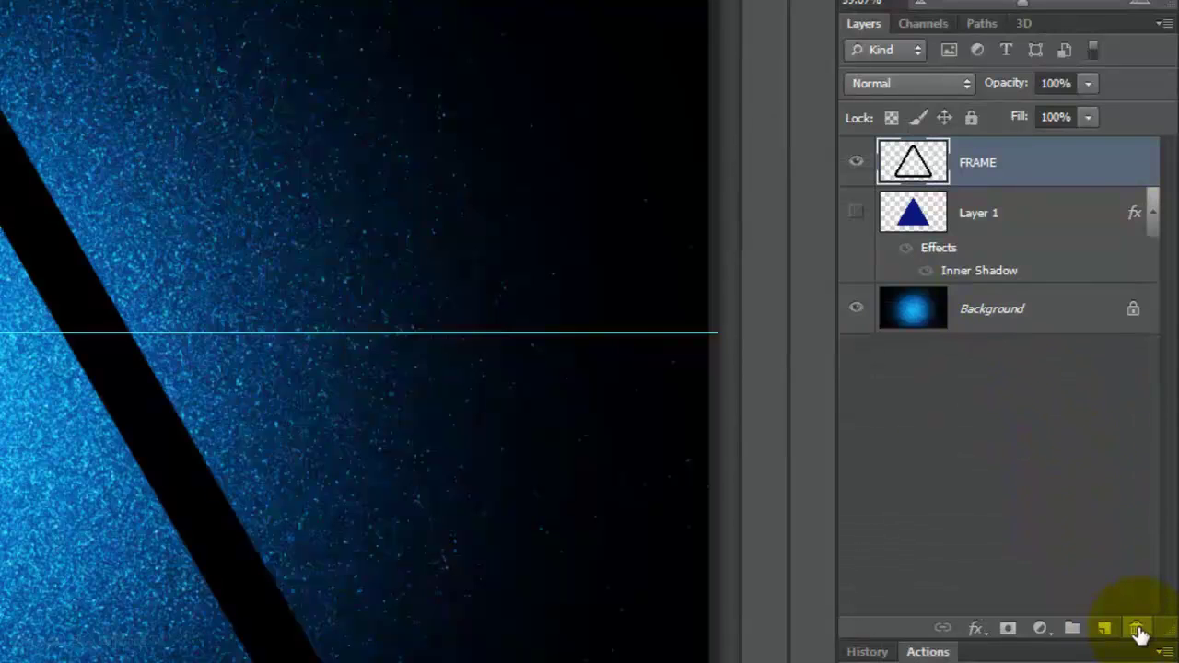
click(976, 632)
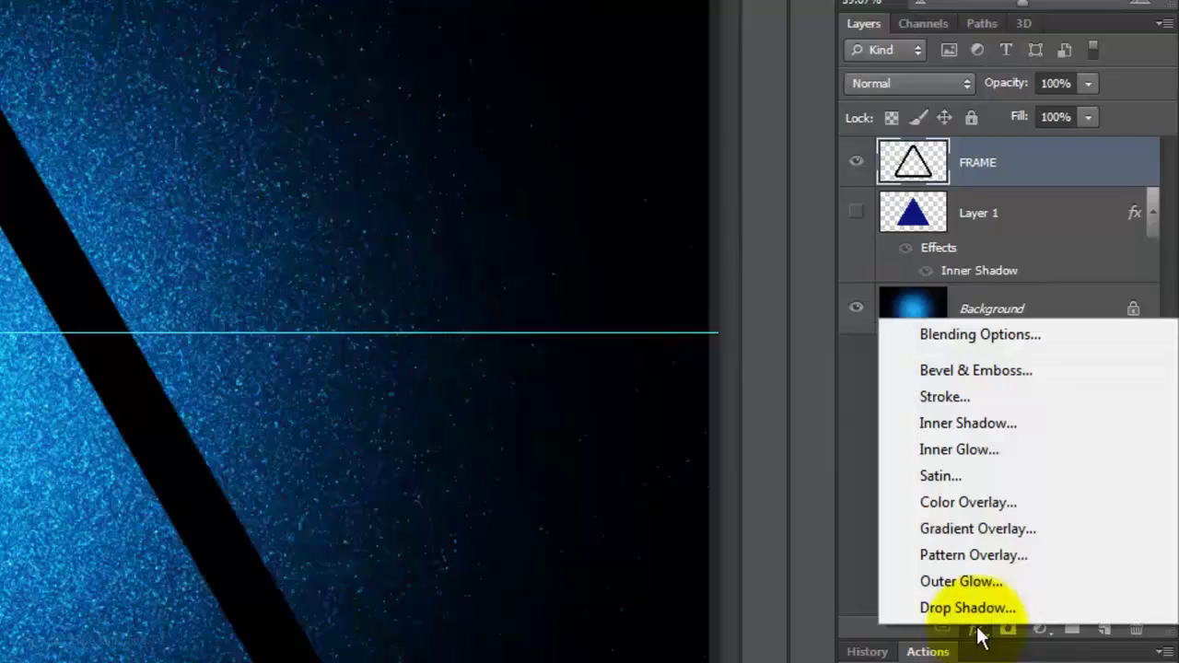
click(961, 371)
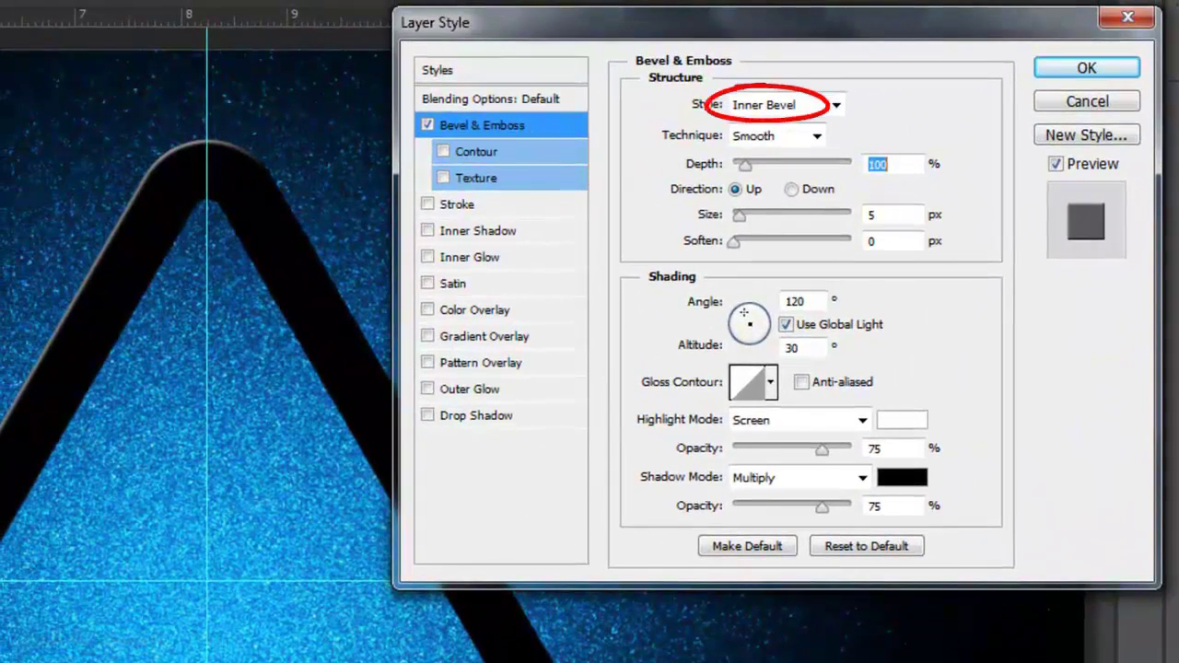
click(815, 136)
click(799, 181)
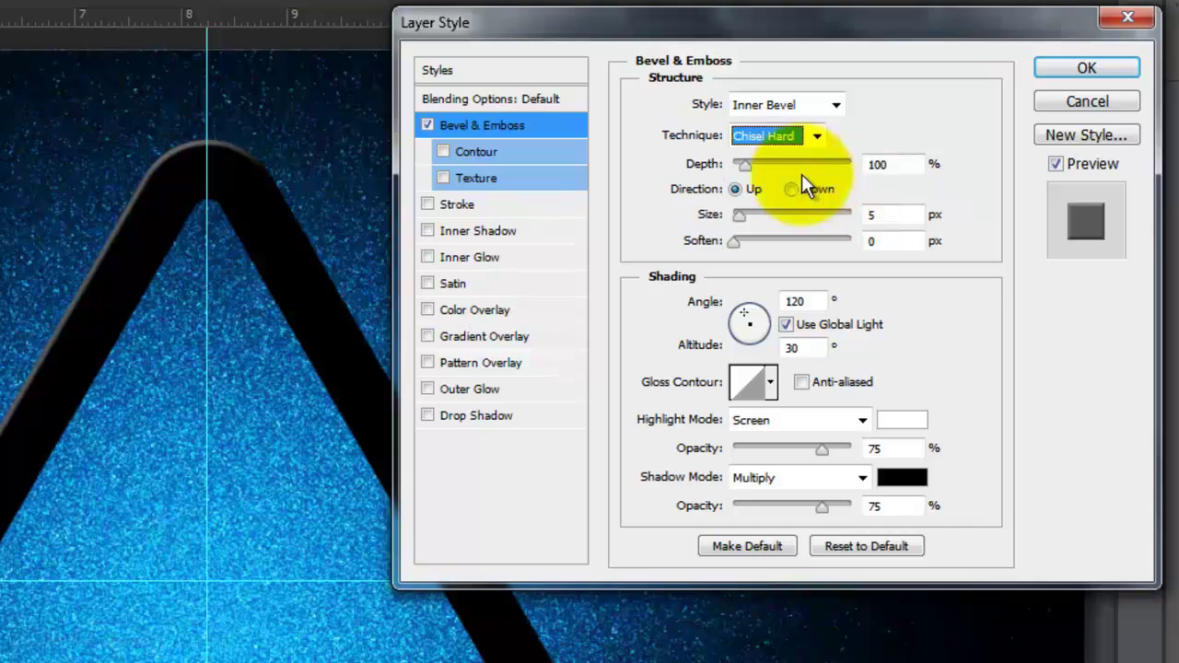
Turn off global light for the bevel and set its shadow opacity to 5%
click(787, 325)
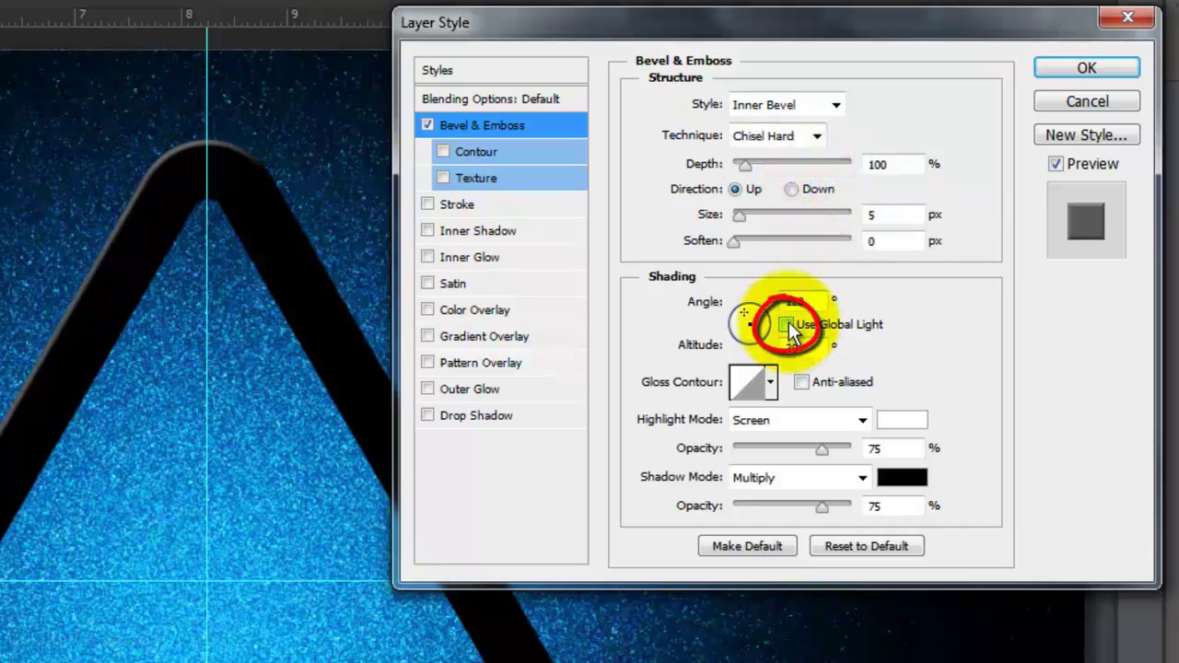
double_click(891, 500)
text(5)
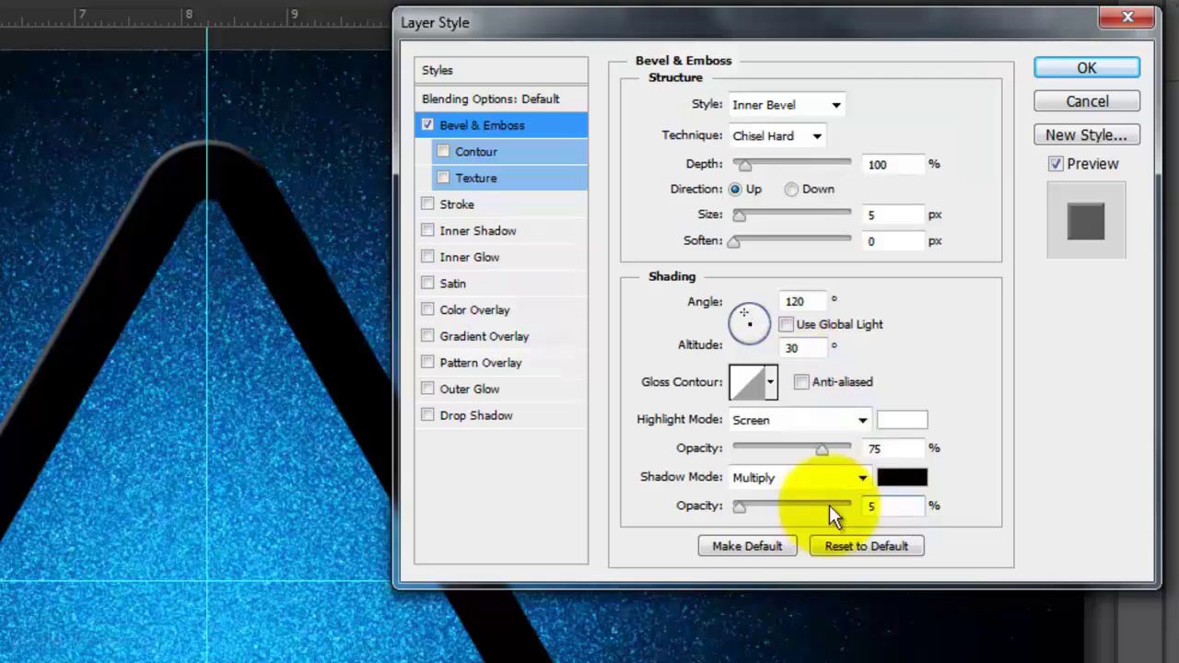
Give FRAME a 10 px outside stroke in turquoise 00FFF6
click(460, 205)
double_click(875, 101)
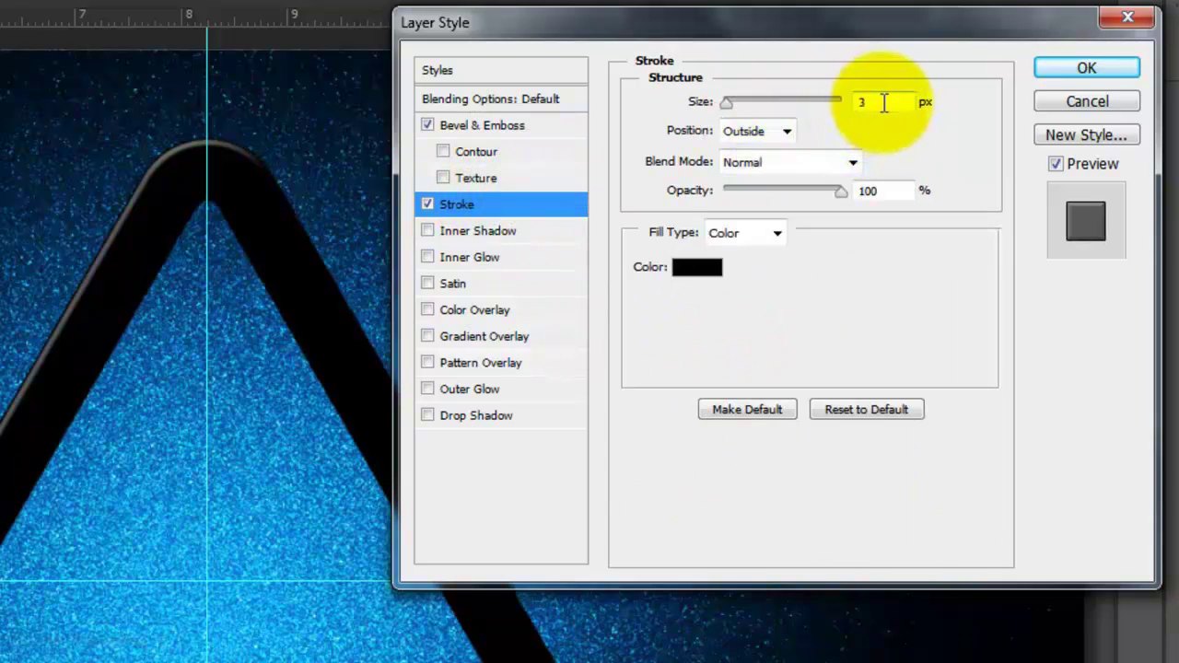
text(10)
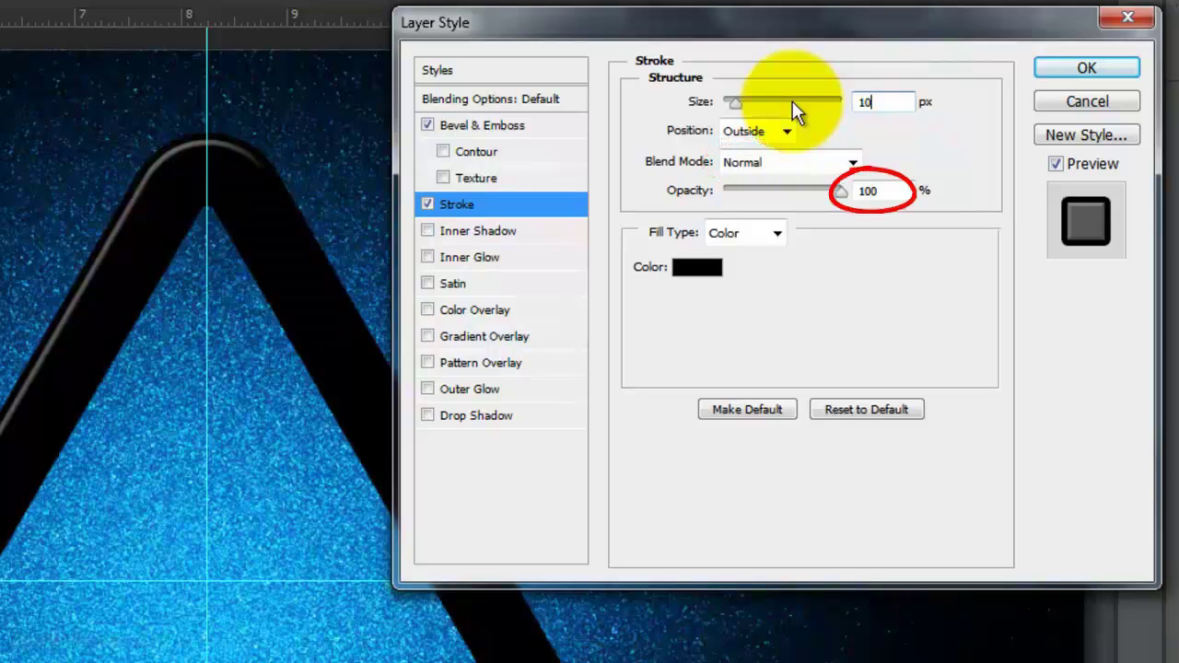
click(686, 271)
drag(231, 487, 40, 471)
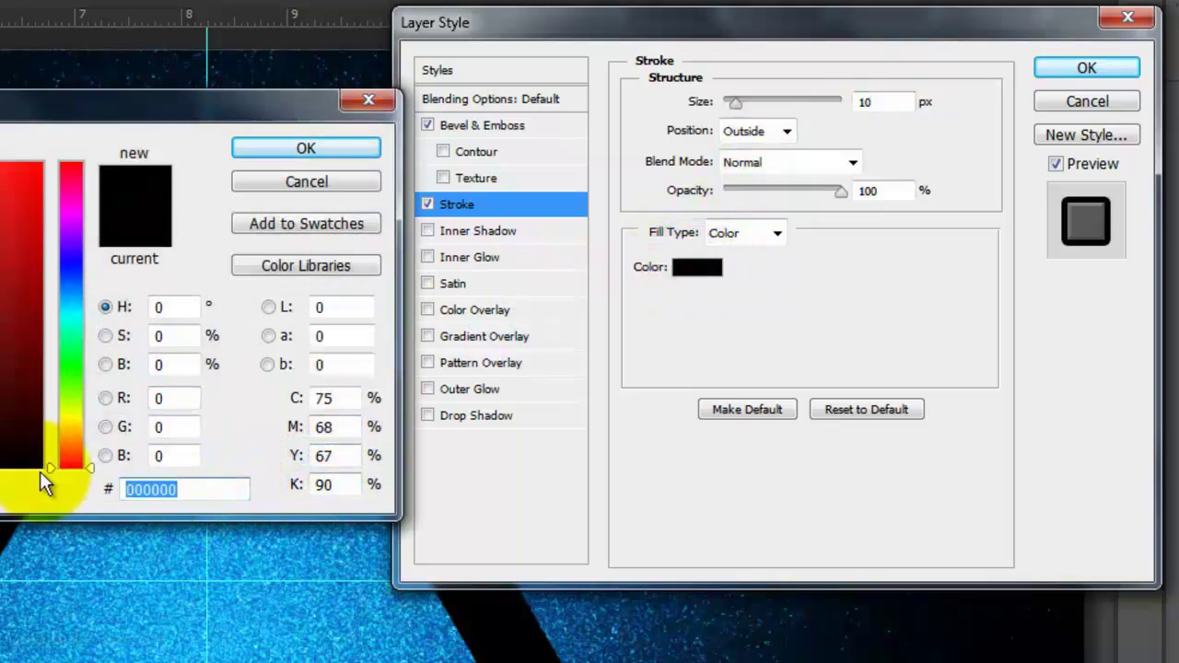
text(00F)
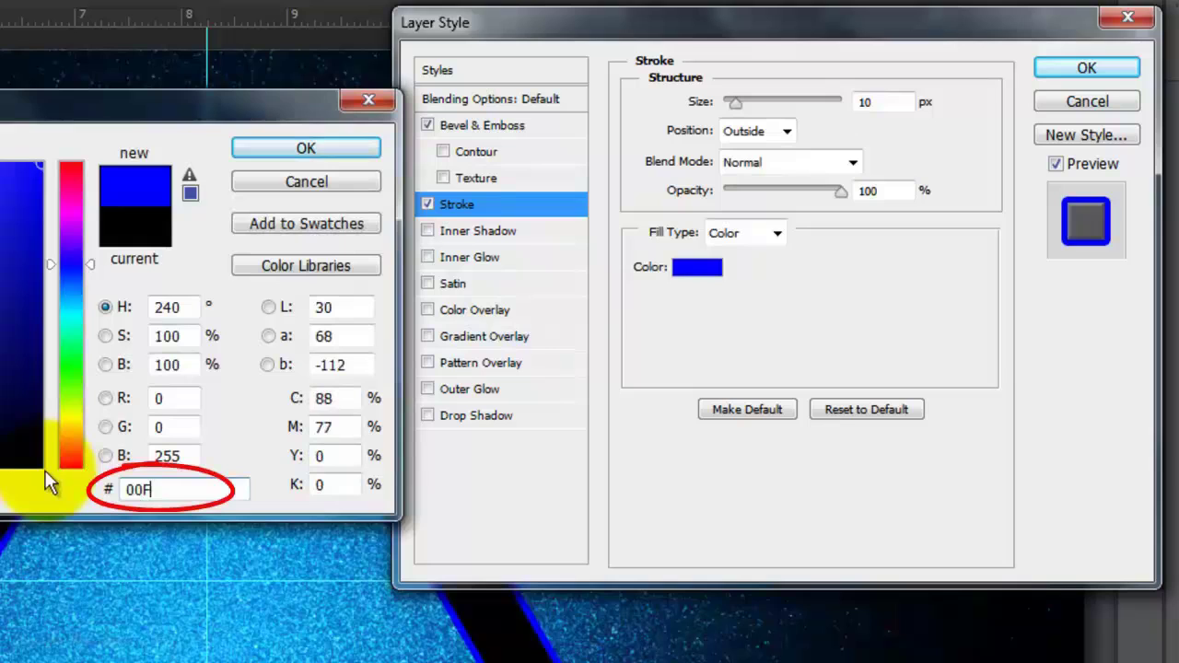
text(FF6)
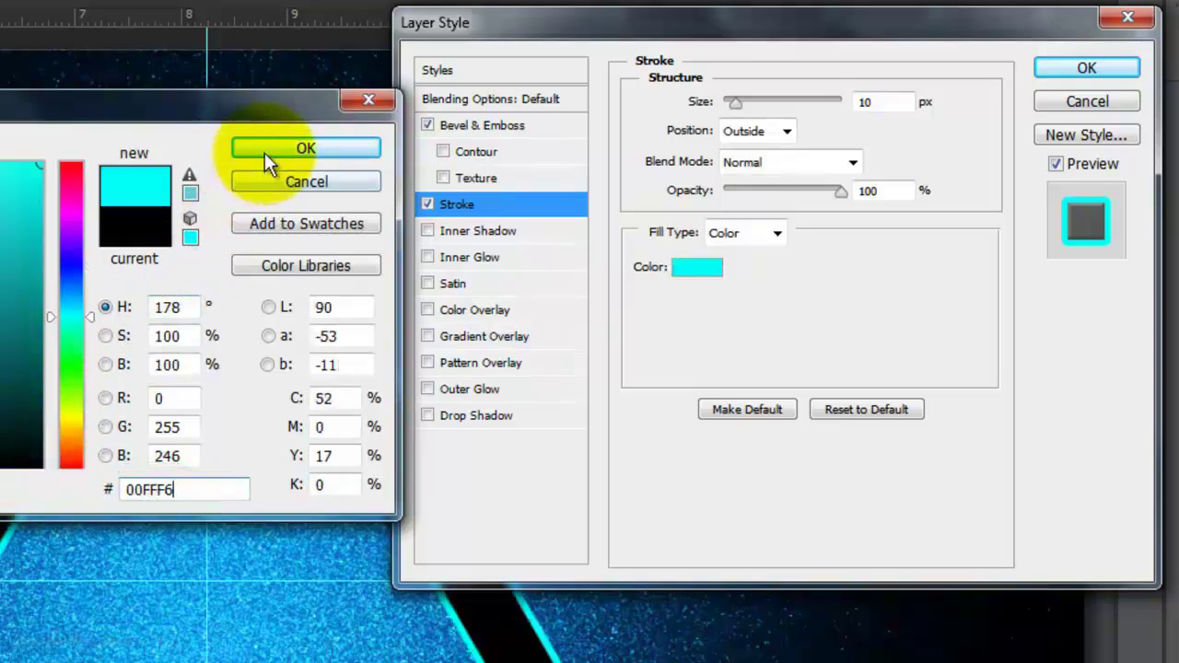
click(268, 157)
Add a dark red A20D0D Color Overlay to the frame
click(472, 310)
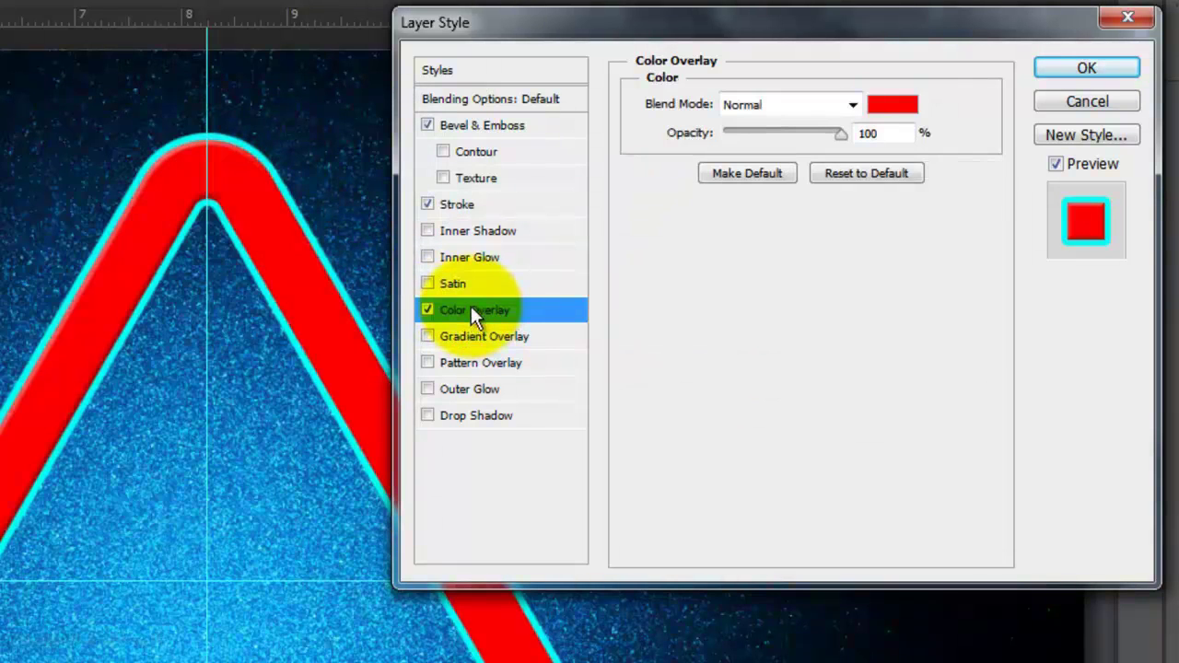
click(888, 105)
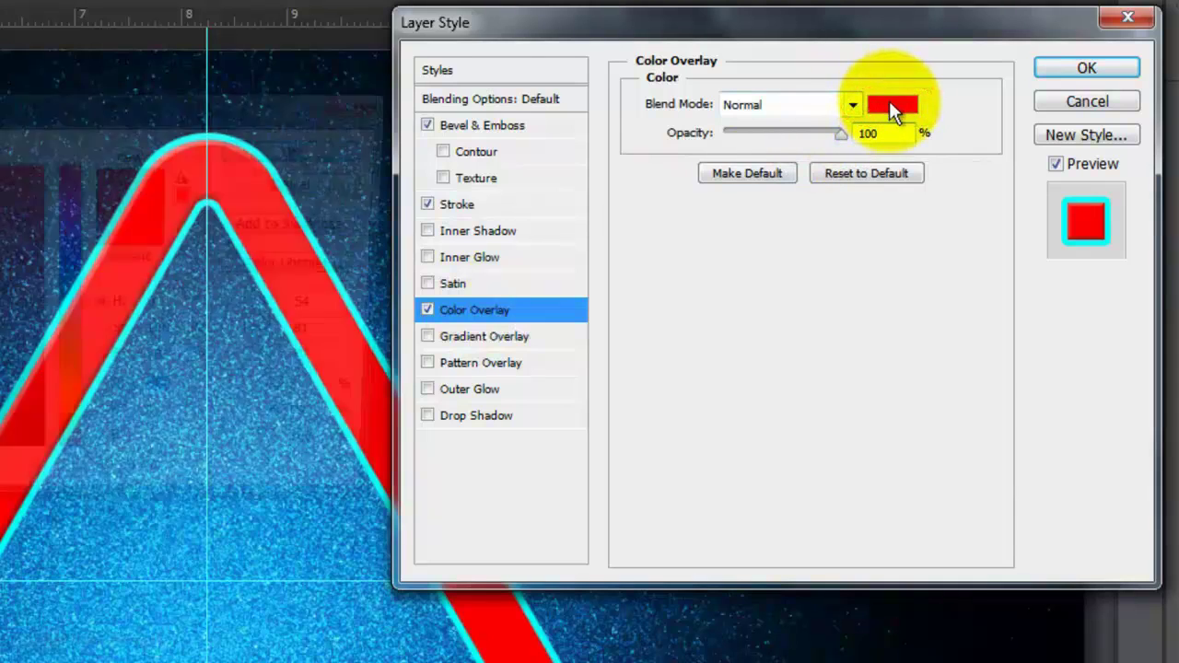
double_click(157, 489)
text(A2)
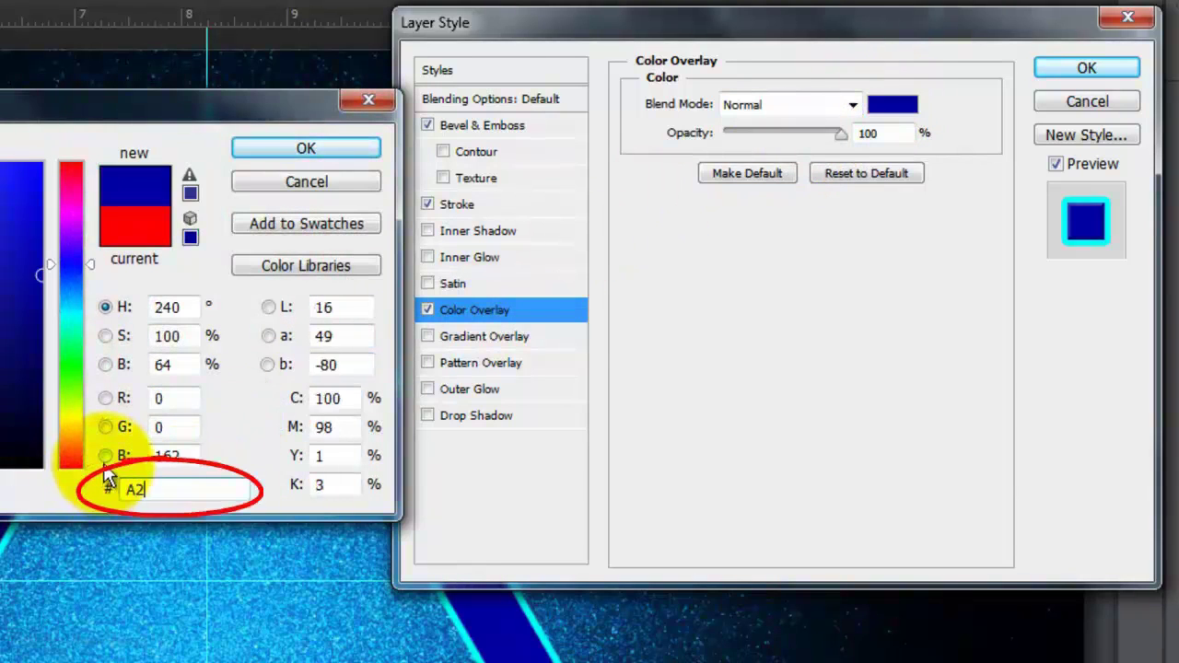
text(0D0D)
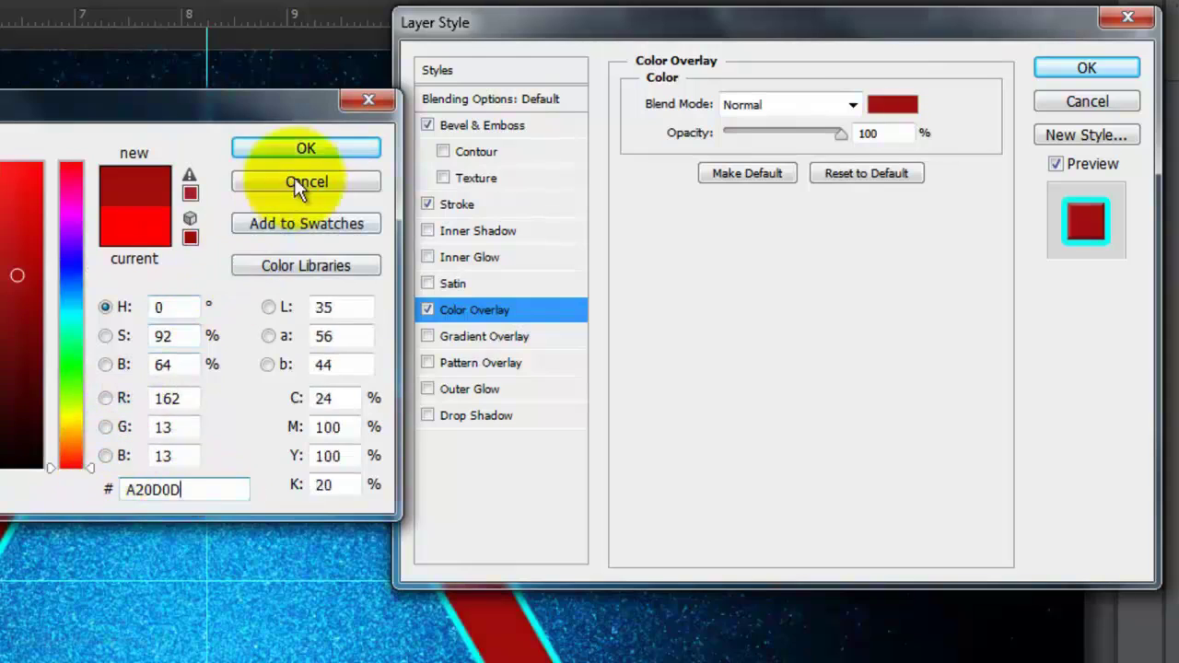
key(Return)
Add a black Normal Outer Glow to the frame at 100% opacity, 100% spread and 22 px size
click(470, 391)
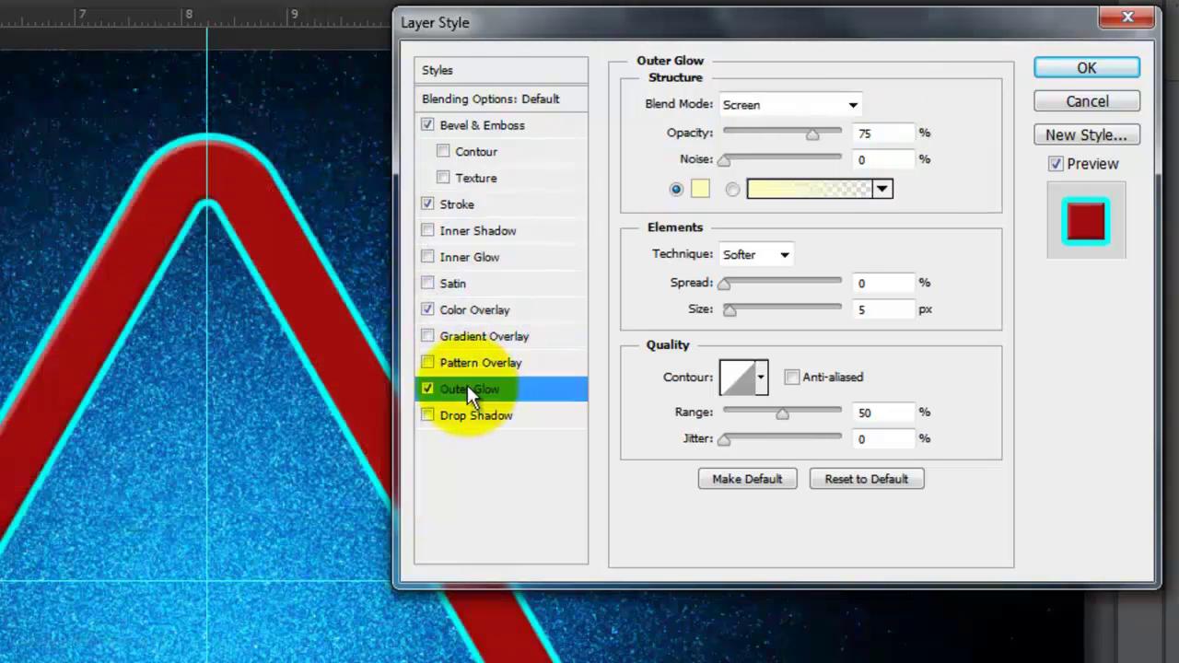
click(699, 192)
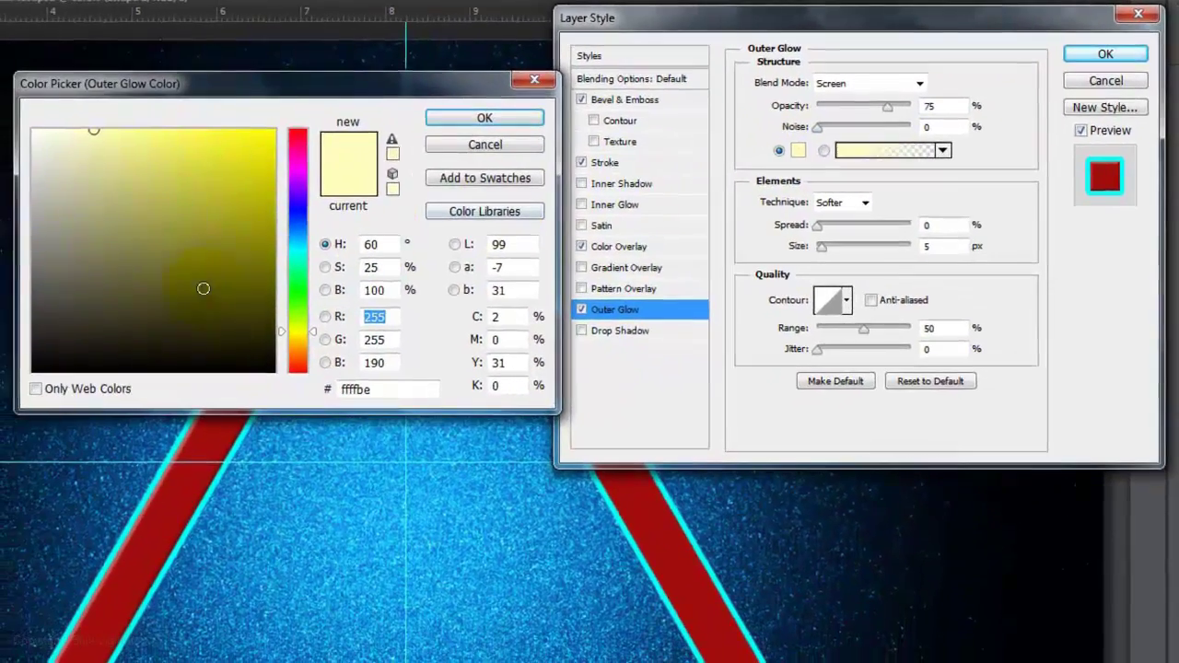
click(52, 342)
click(34, 373)
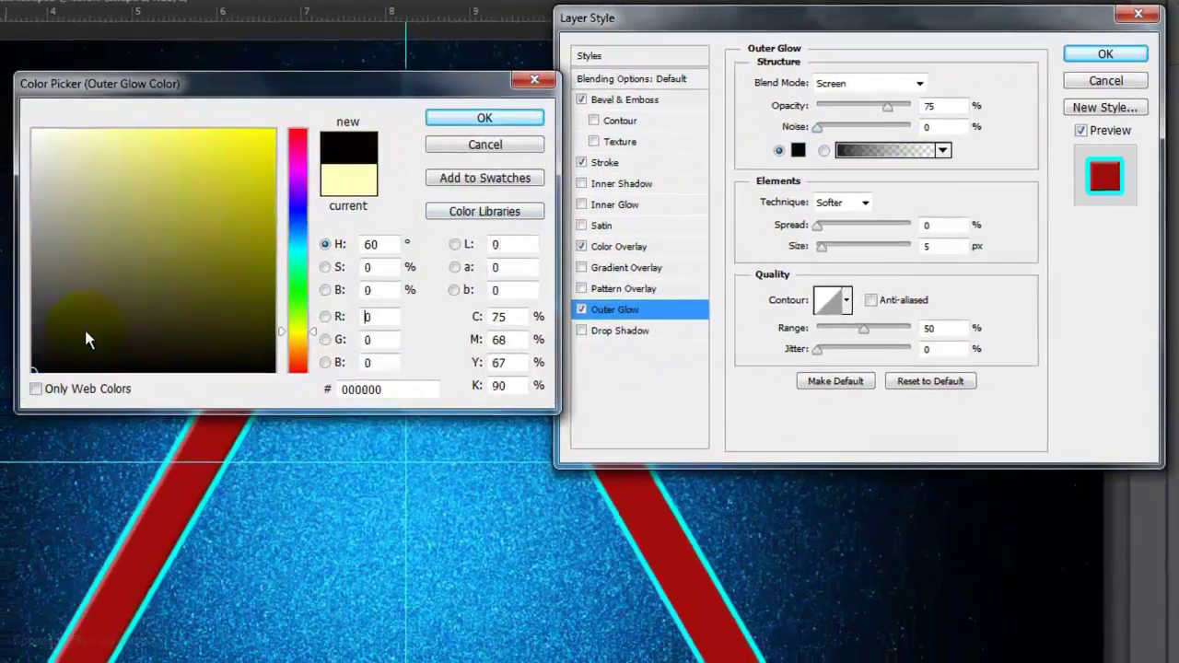
click(516, 118)
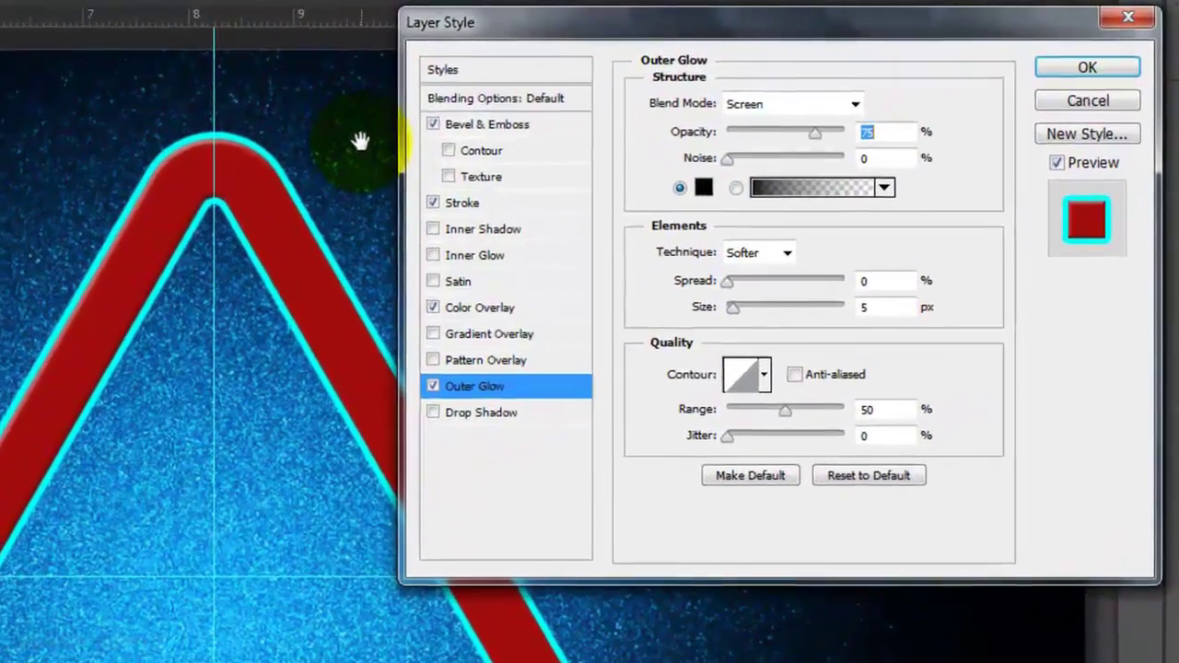
click(829, 105)
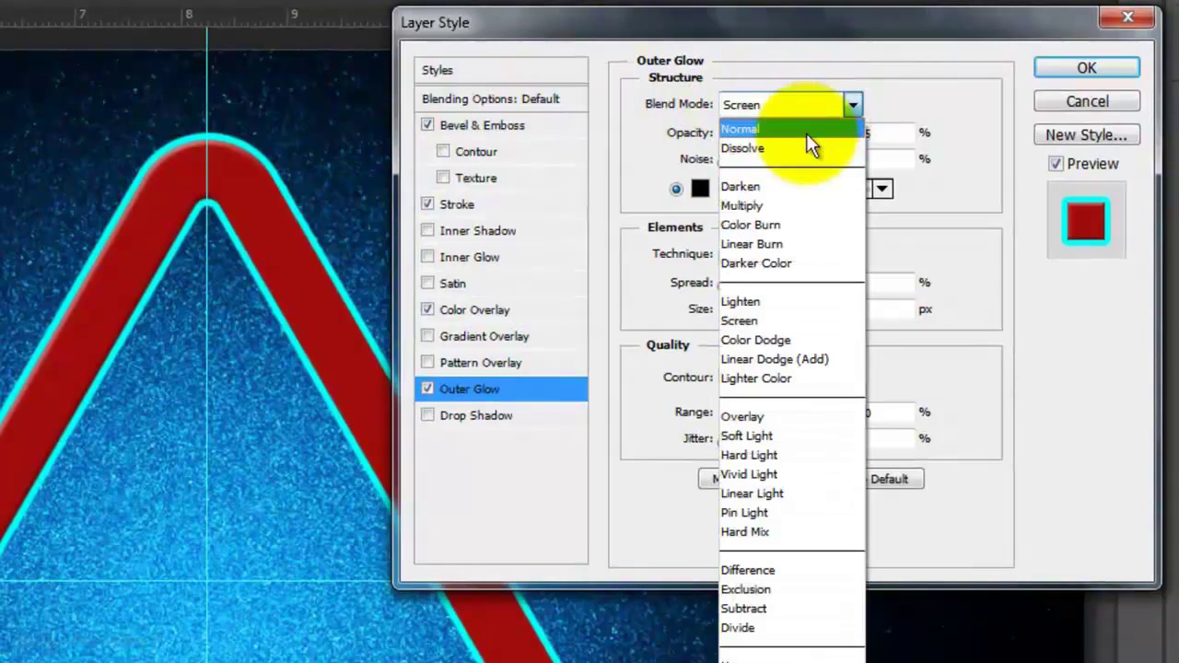
click(806, 133)
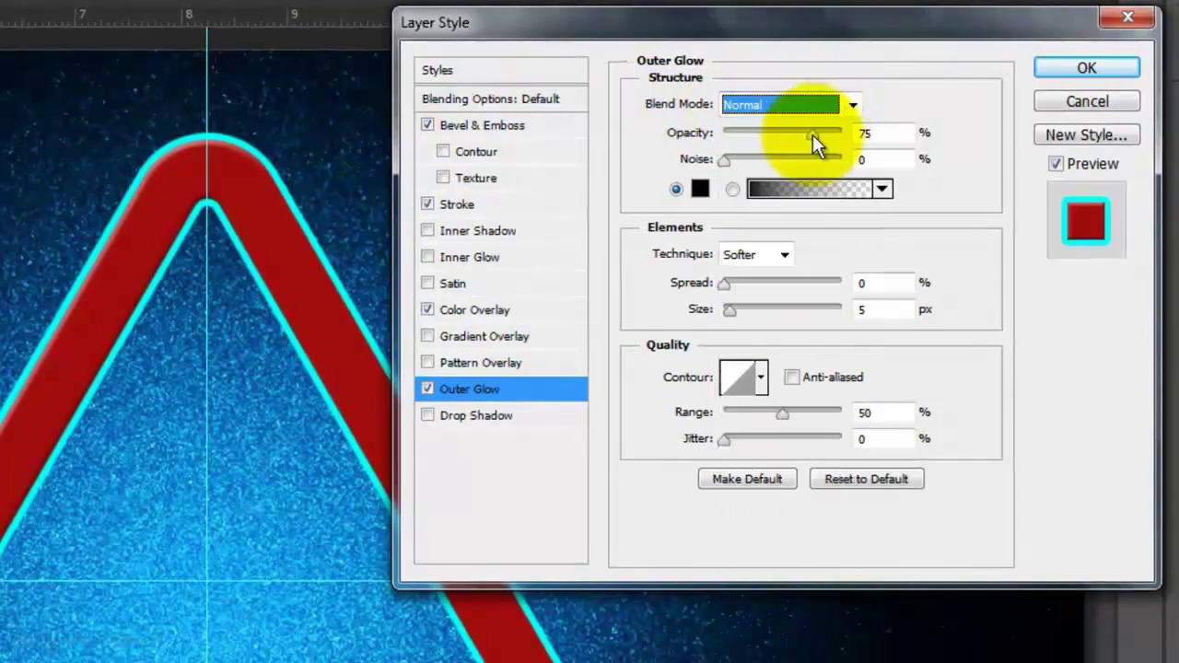
drag(813, 135, 856, 137)
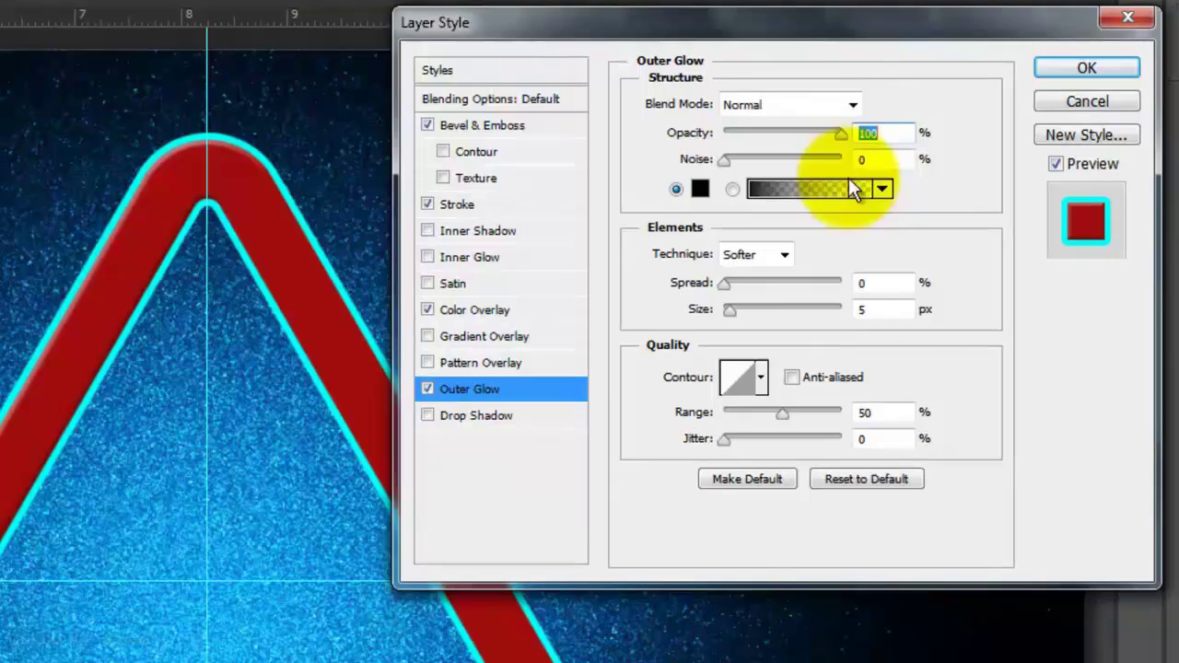
drag(724, 285, 872, 306)
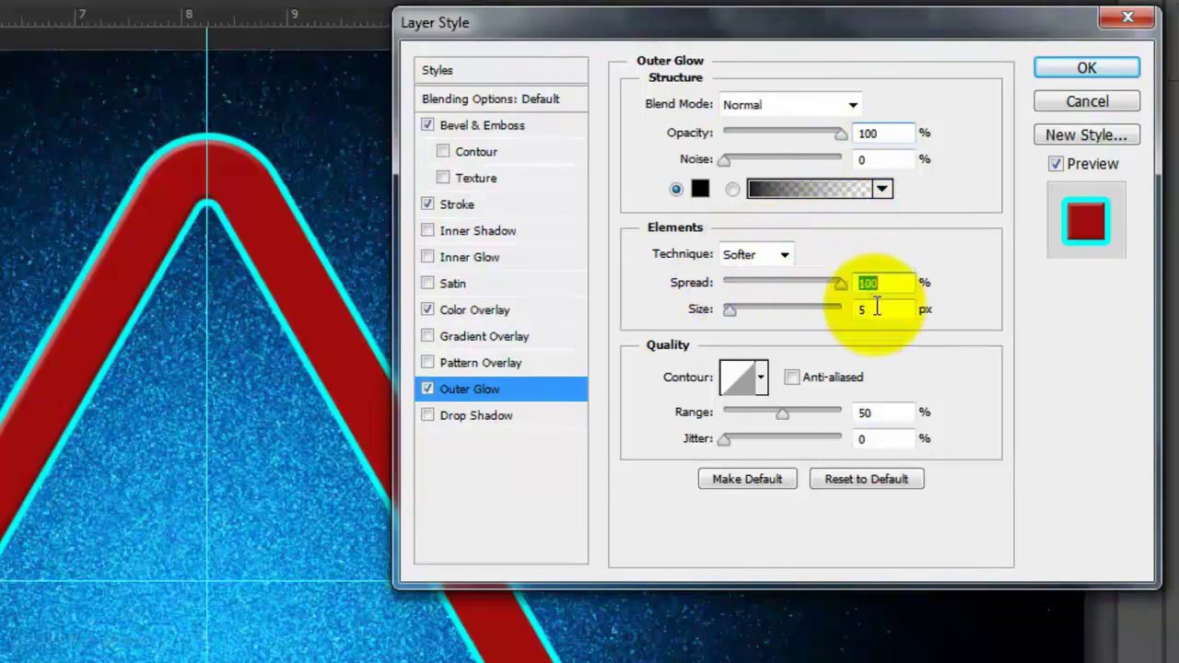
double_click(877, 308)
text(22)
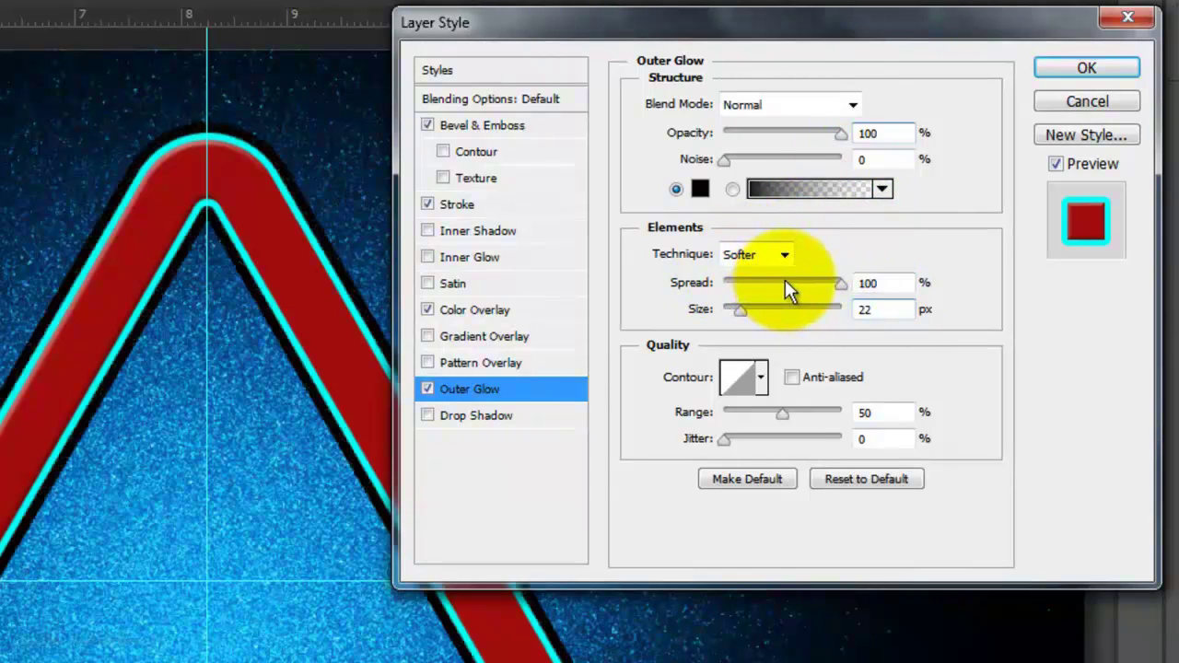
click(1087, 67)
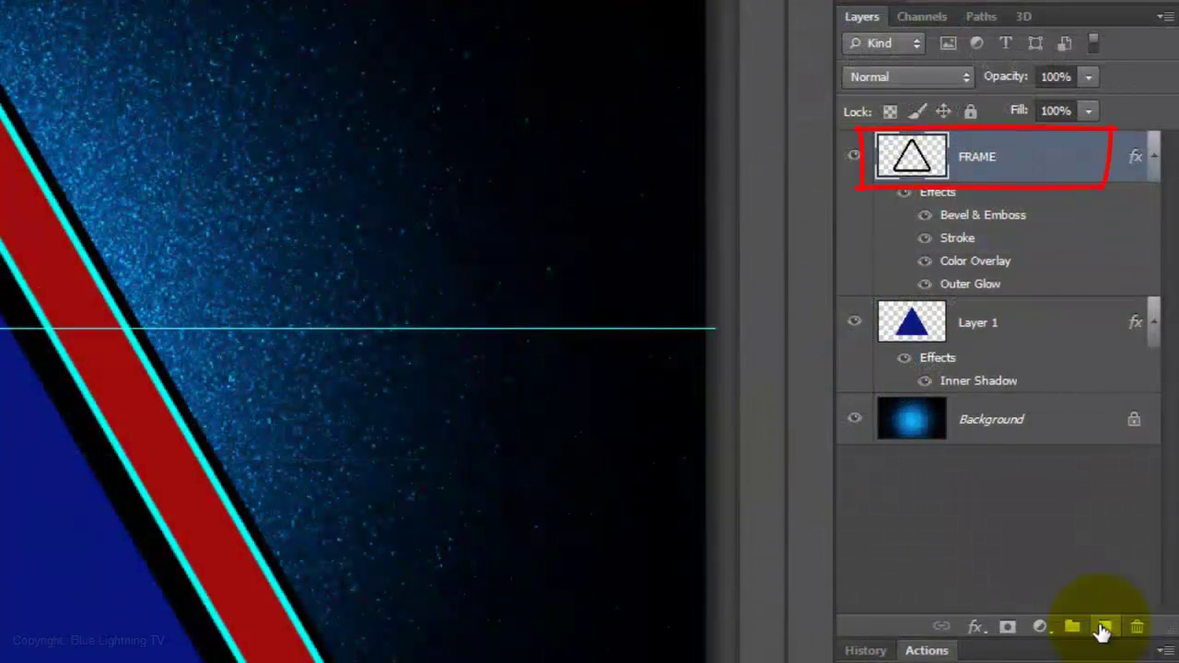
Create empty Layer 2, collapse the FRAME and Layer 1 effects, and choose Elliptical Marquee
click(1103, 629)
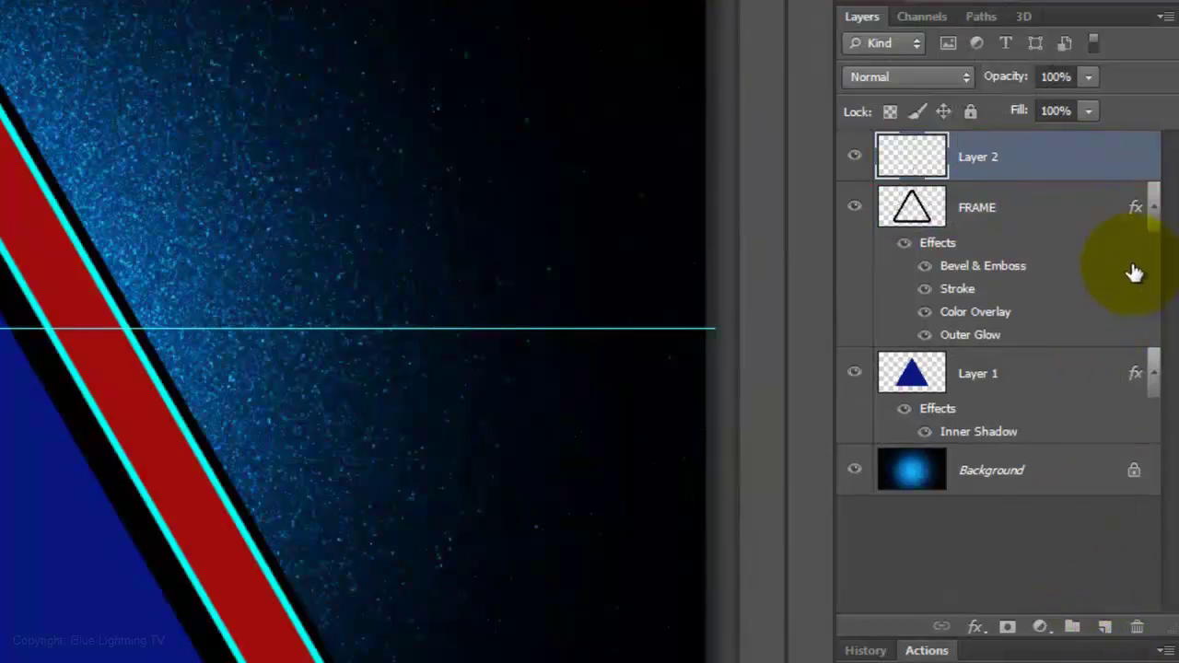
click(1142, 210)
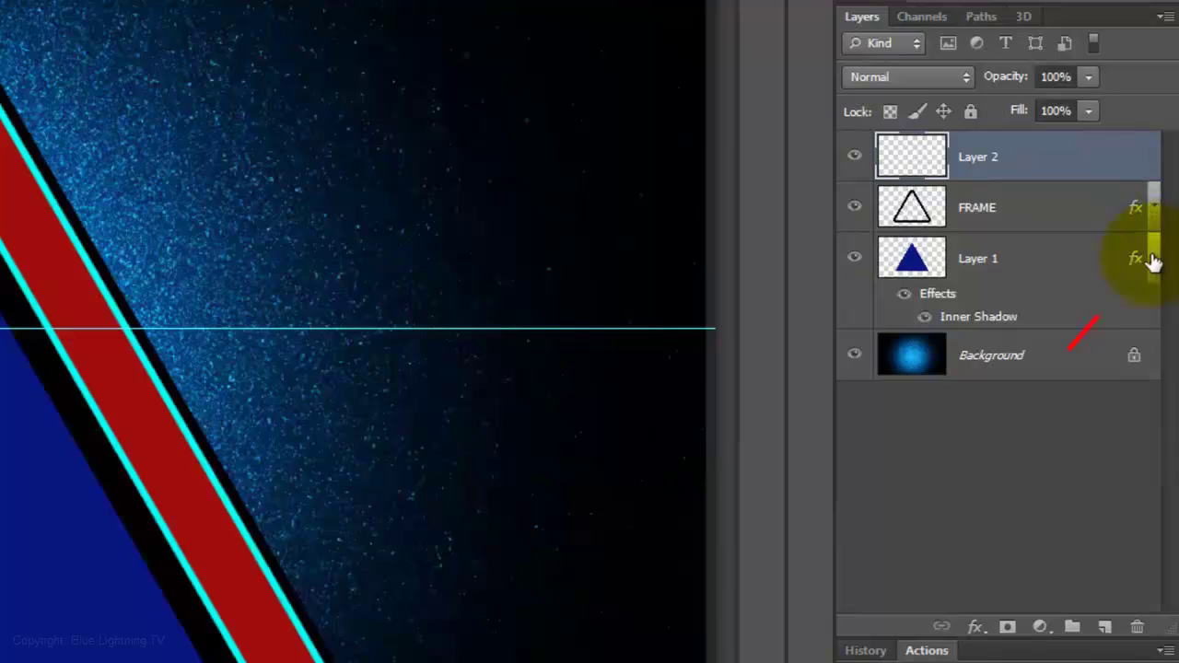
click(1154, 261)
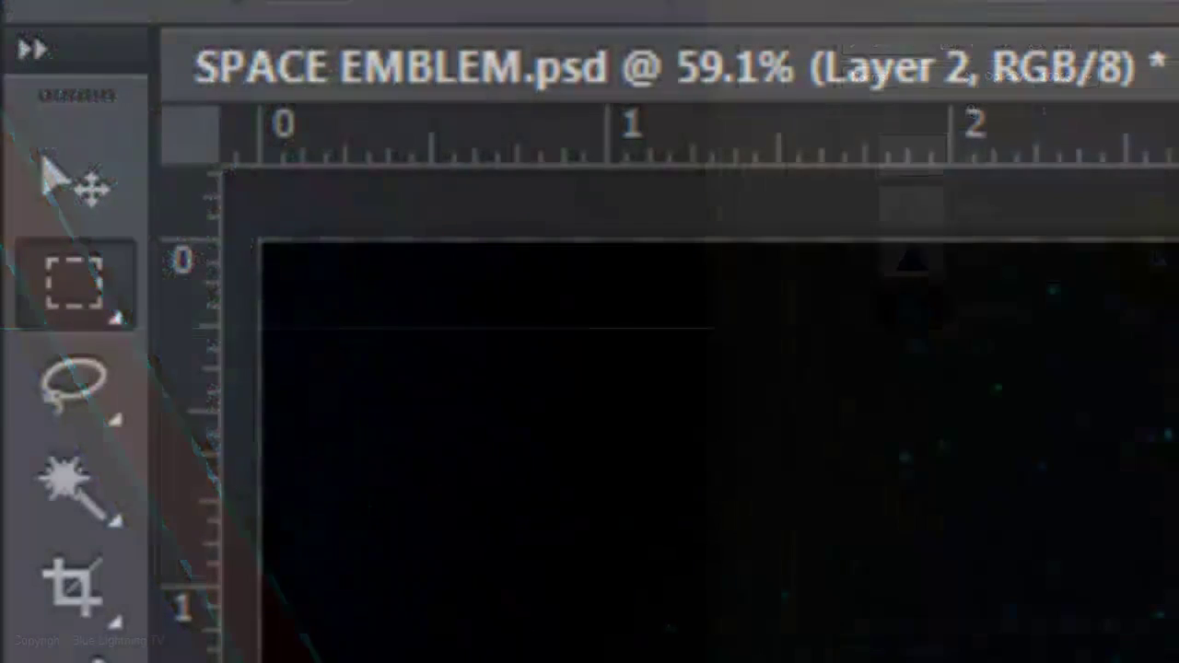
drag(74, 277, 291, 354)
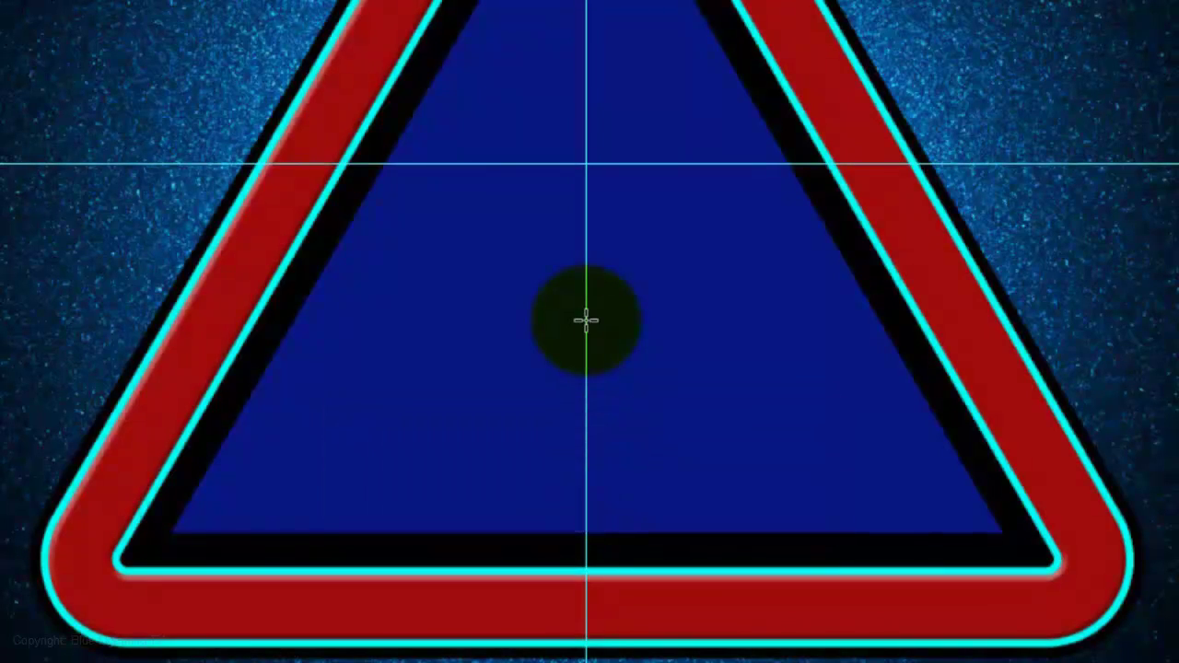
Draw a circular selection from the guide crossing and shift it slightly higher in the triangle
drag(586, 319, 904, 64)
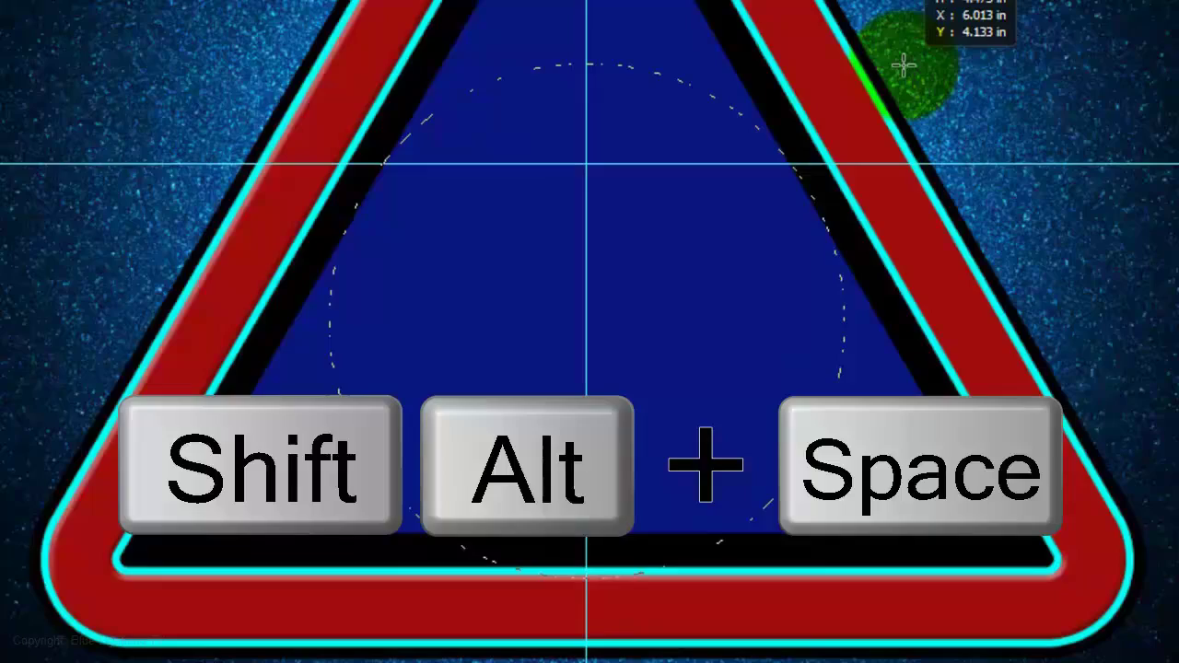
drag(903, 63, 895, 39)
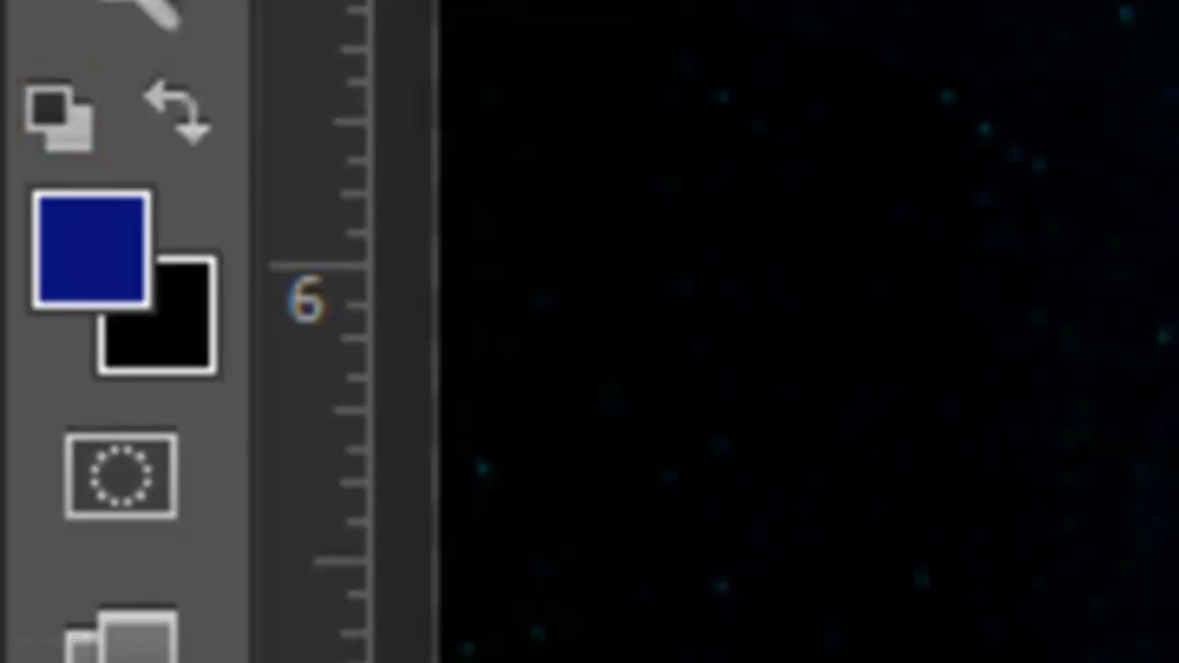
Reset to default colours and fill the circular selection with white
key(d)
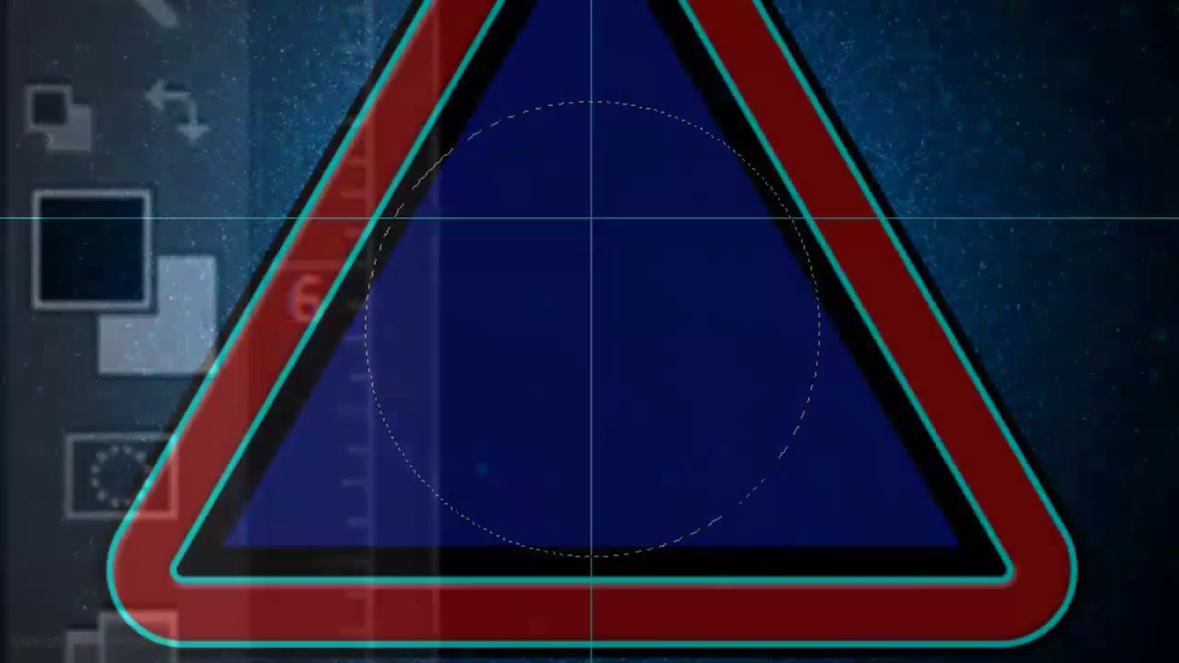
key(ctrl+Delete)
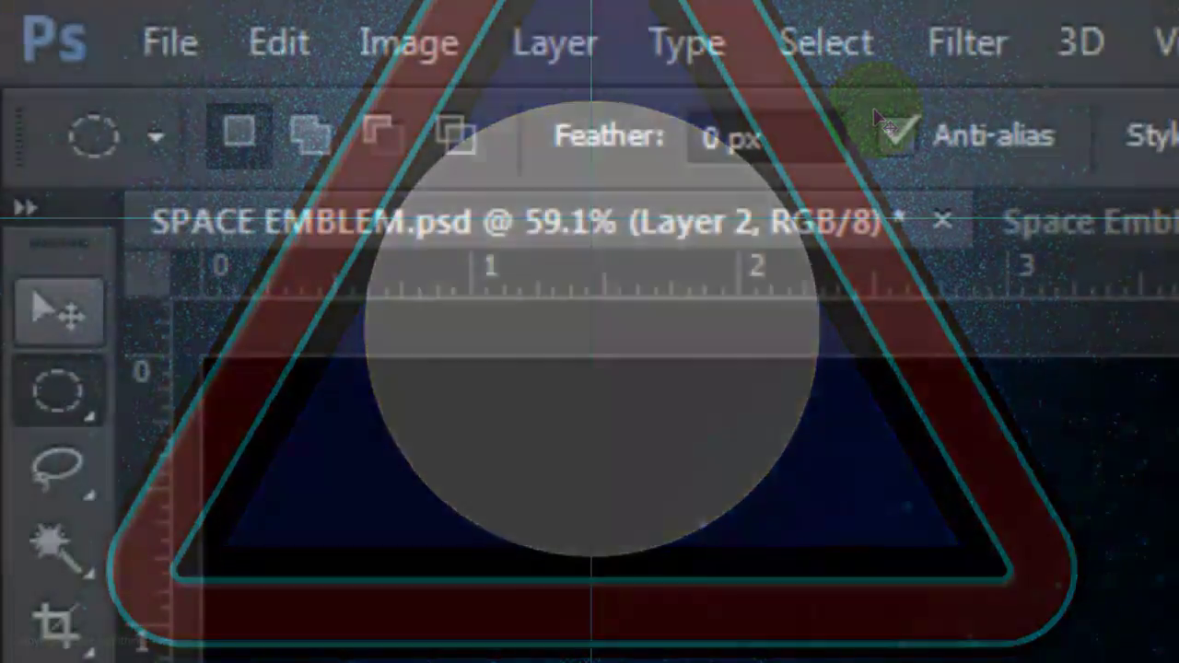
click(55, 313)
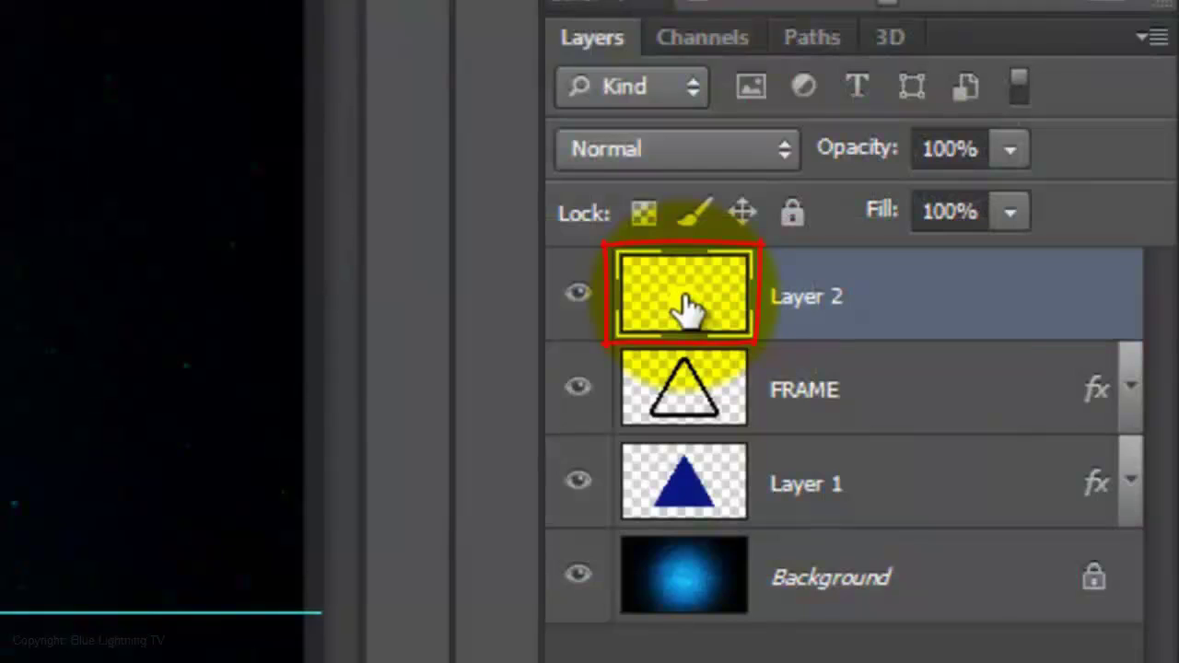
Give Layer 2's circle a blue 0C54E6 Color Overlay
double_click(686, 309)
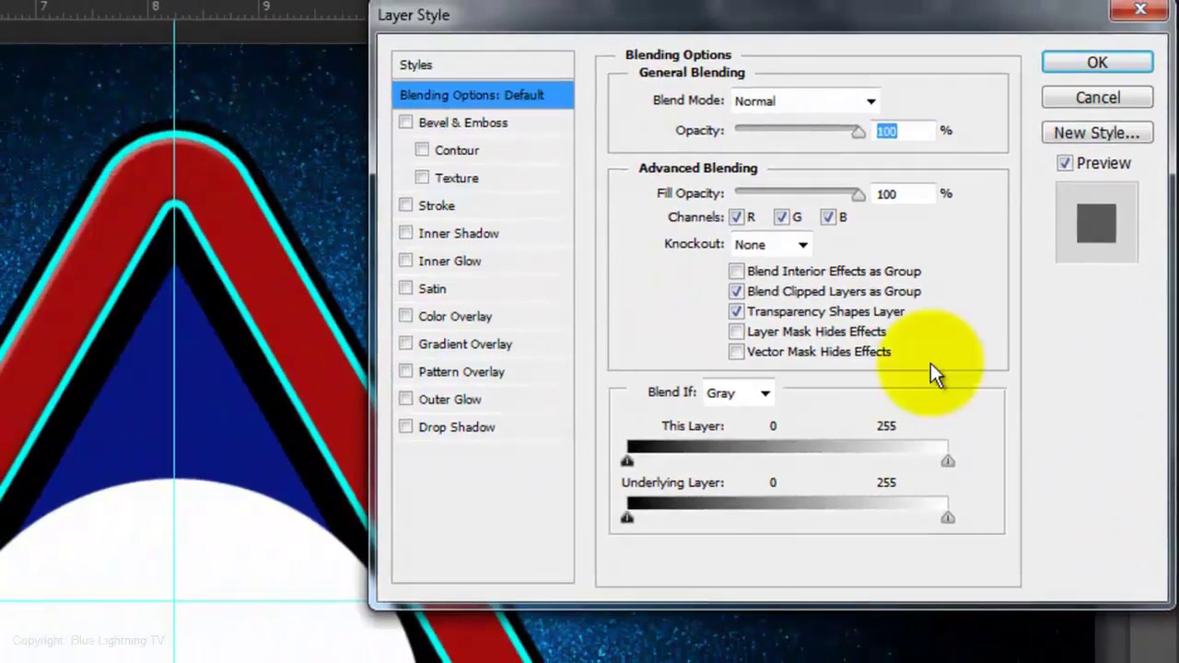
click(434, 316)
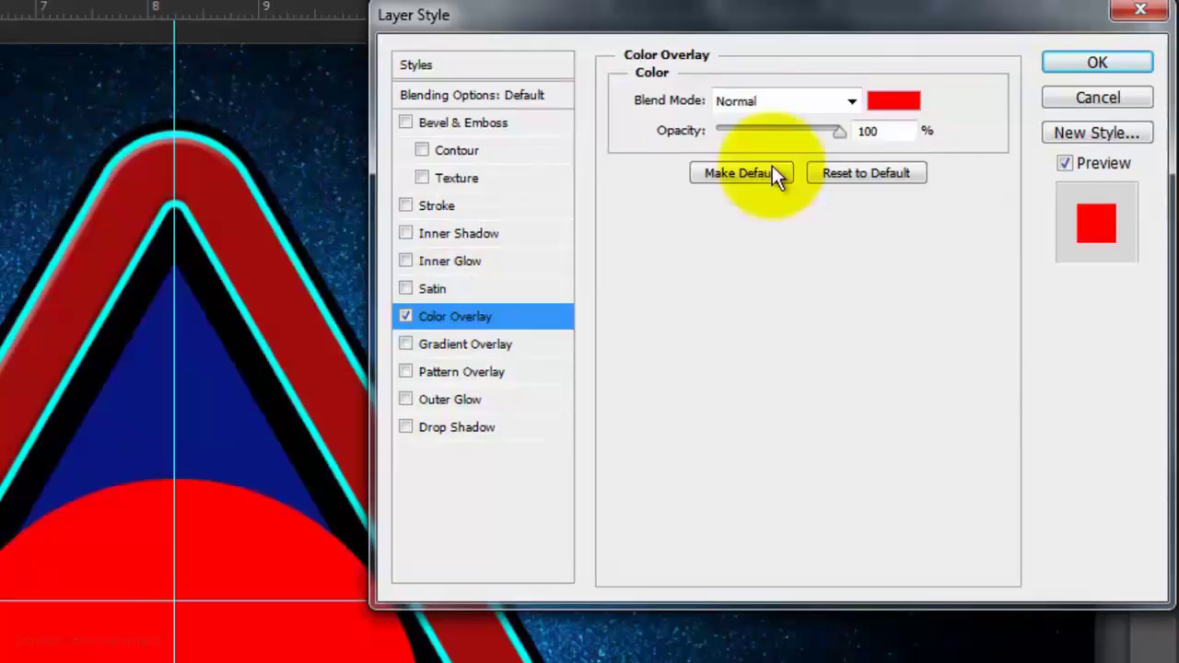
click(894, 102)
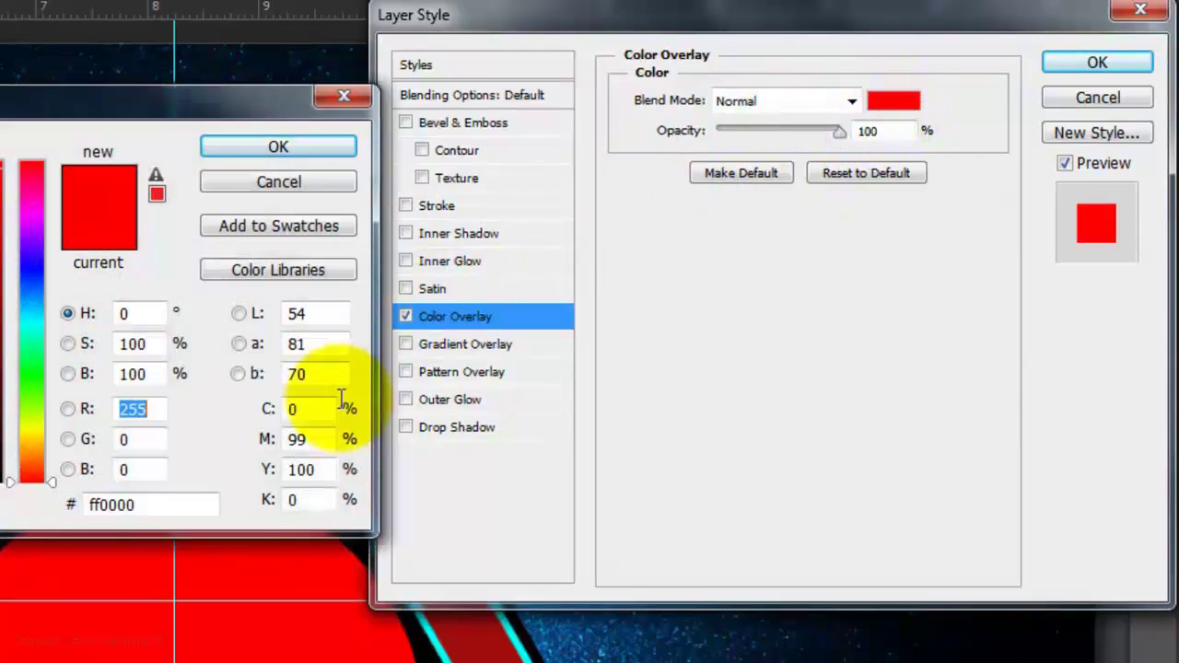
double_click(158, 506)
text(0C54E6)
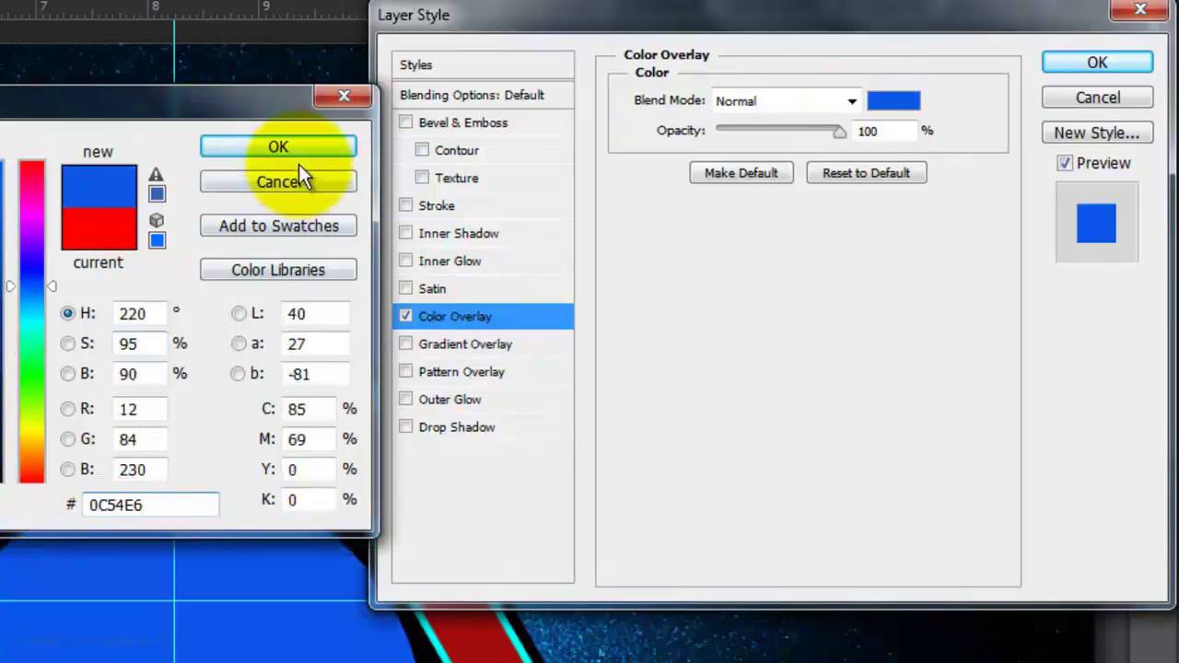
click(278, 147)
Add a cyan 19D1FF Dissolve Inner Glow at 100% opacity and 60 px size
click(440, 261)
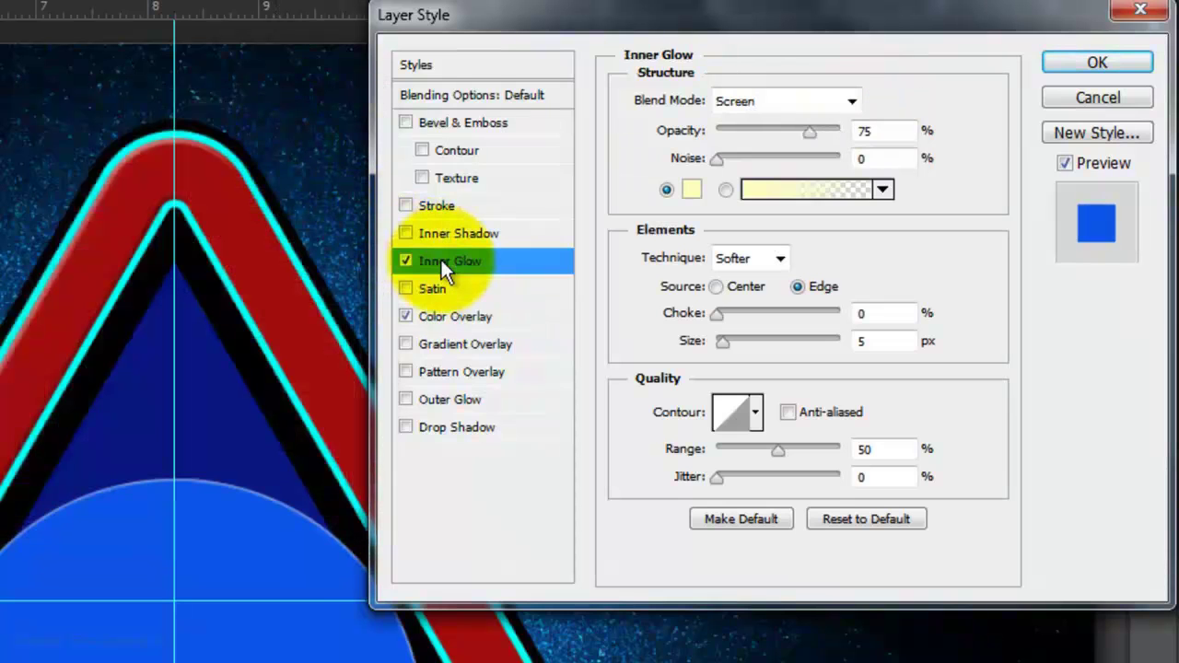
click(693, 189)
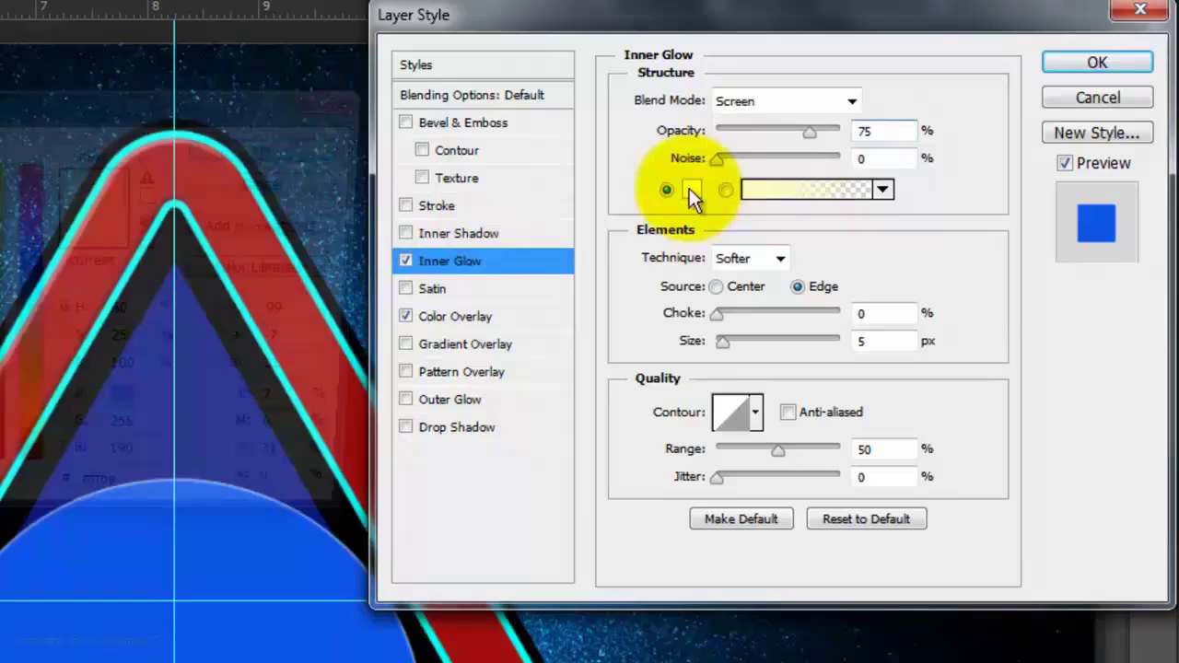
text(19)
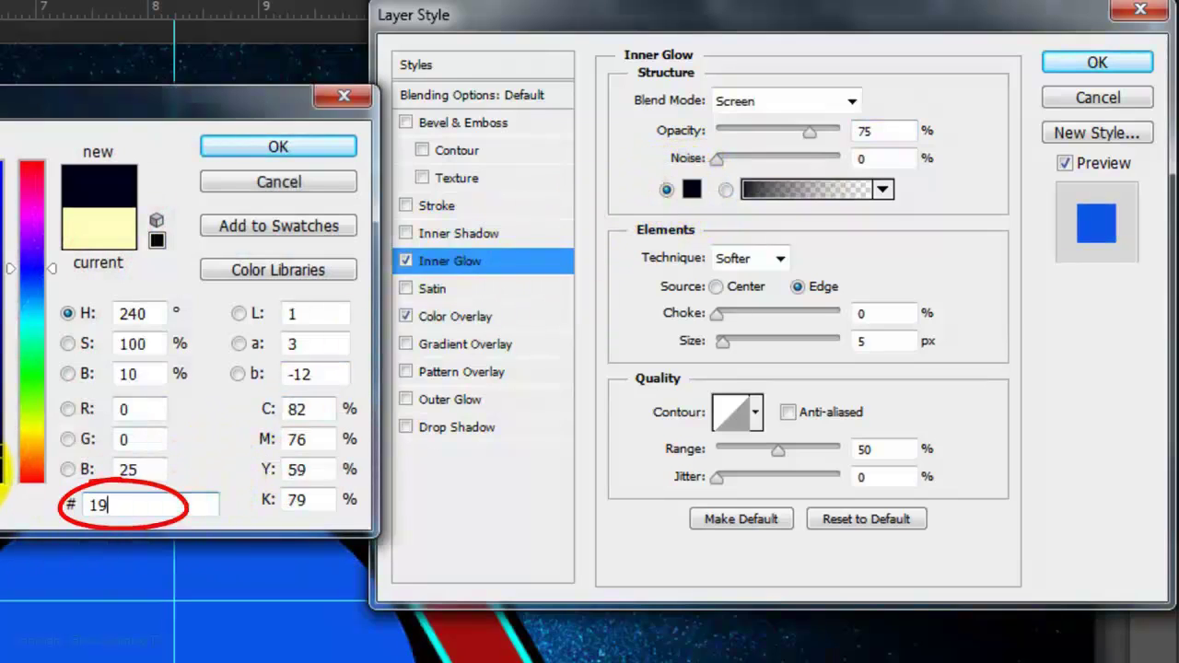
text(D1FF)
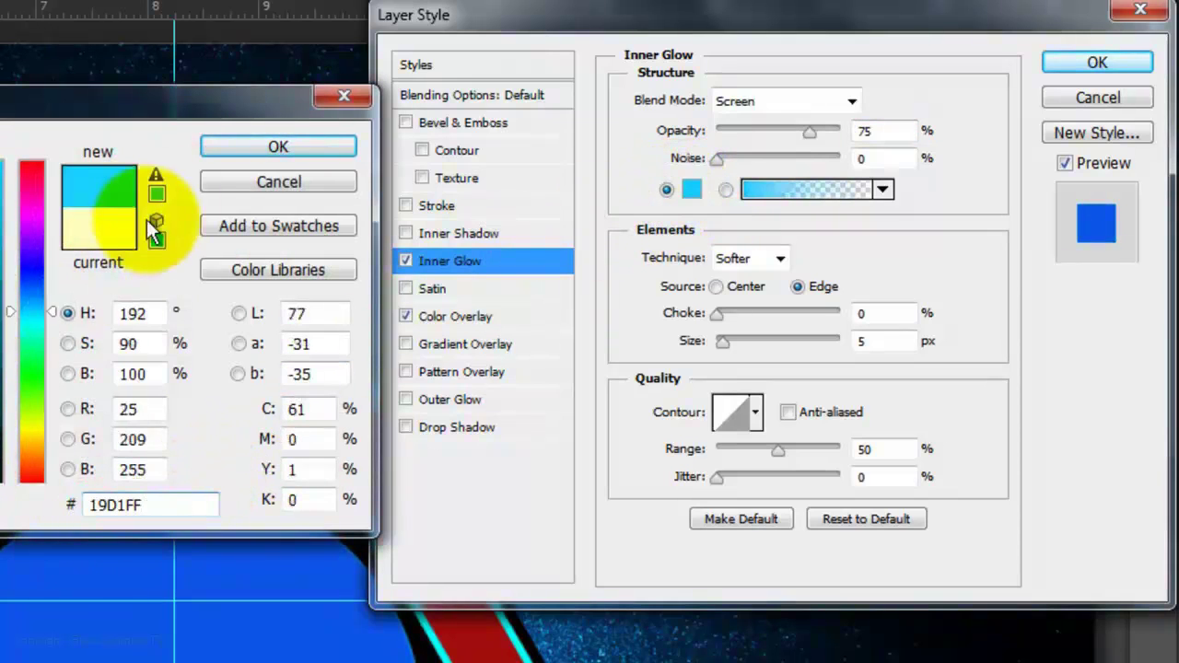
click(258, 150)
click(768, 100)
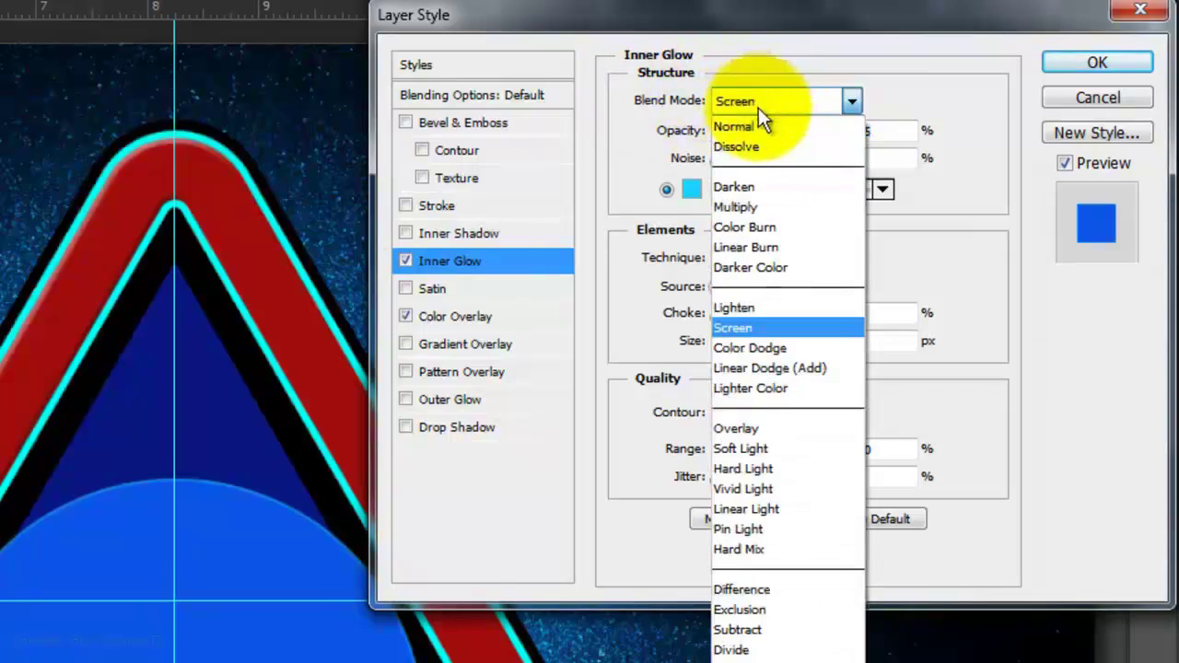
click(748, 150)
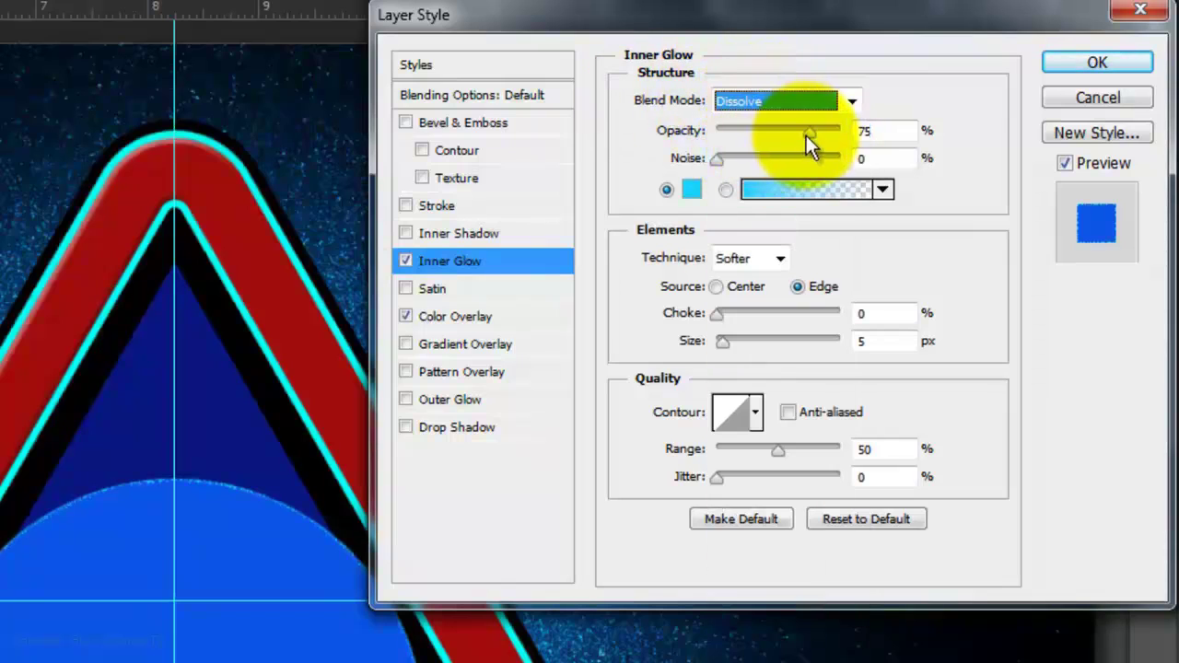
drag(806, 136, 845, 131)
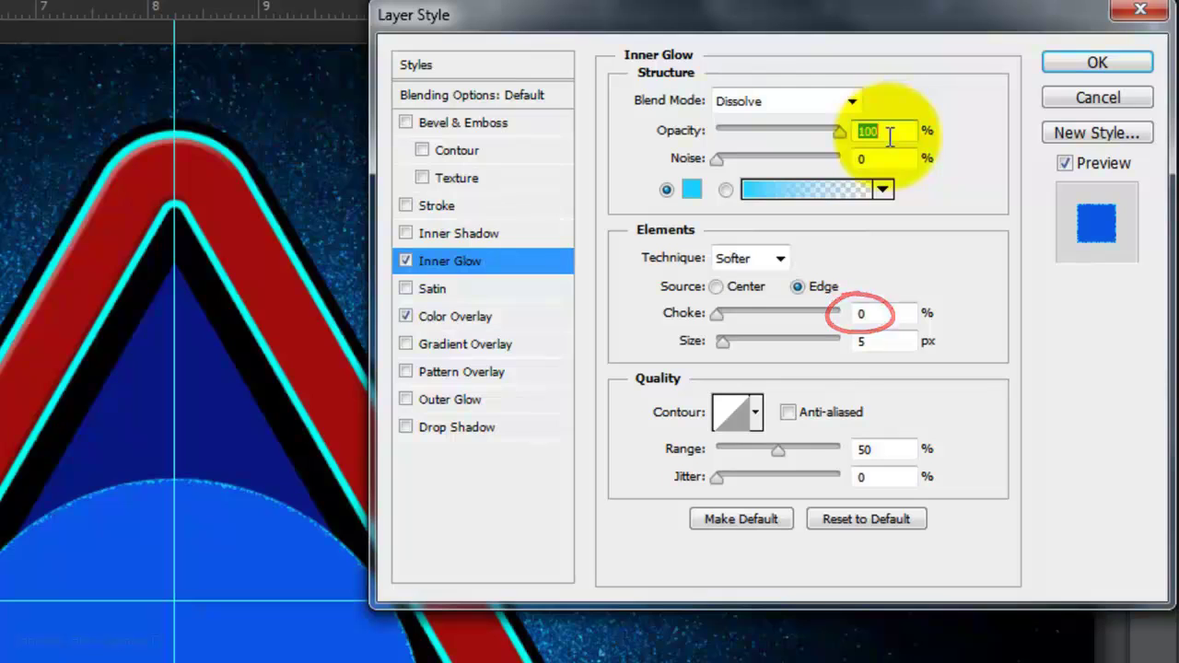
double_click(866, 342)
text(6)
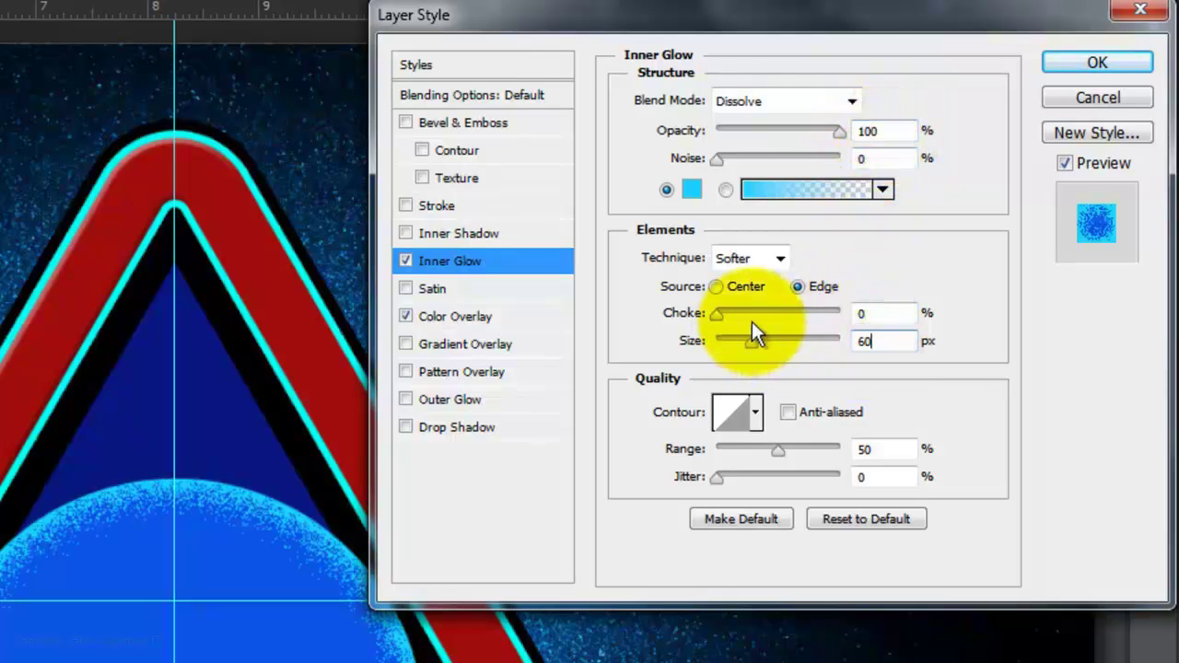
text(0)
click(1062, 62)
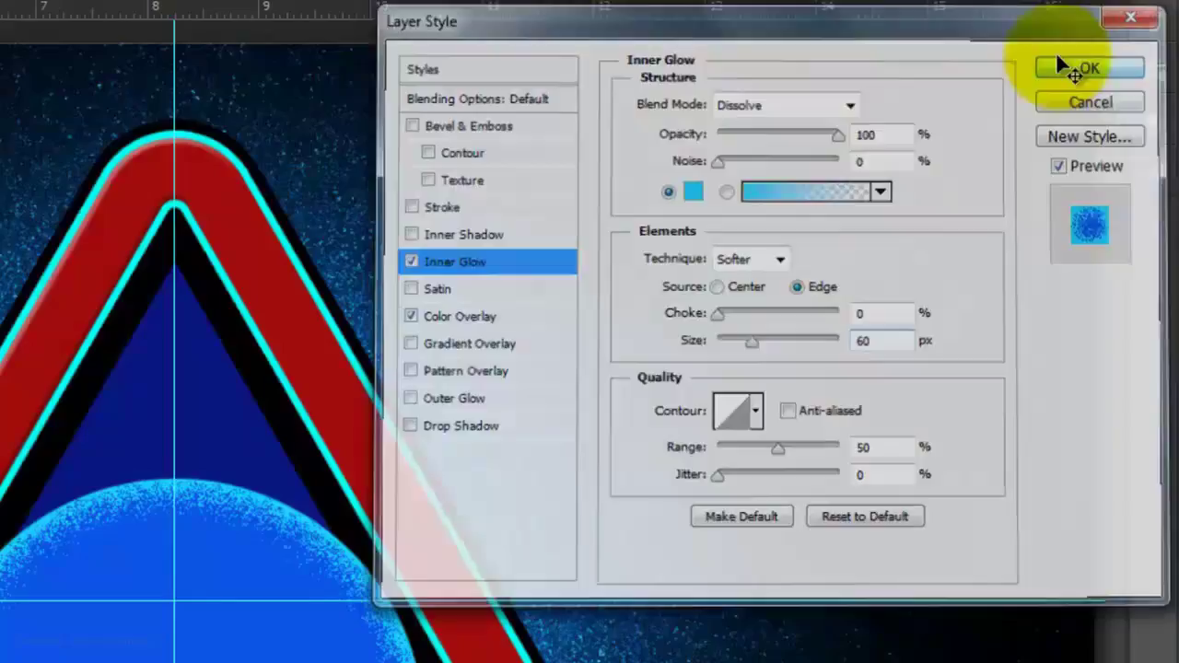